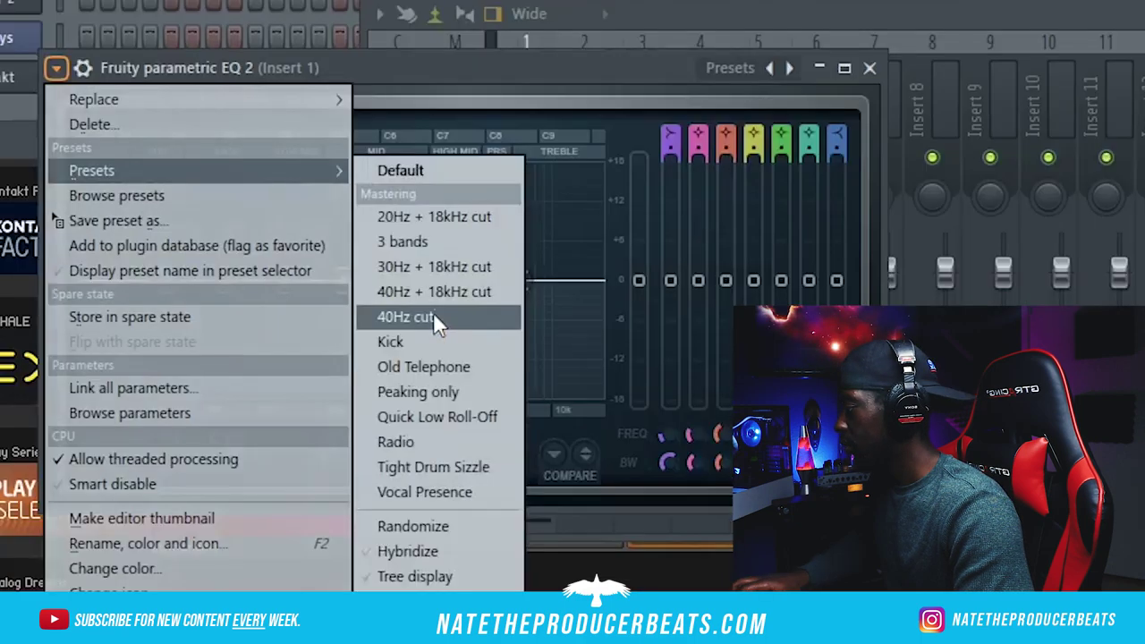
Step: Apply the 40Hz cut preset to Insert 1's parametric EQ and raise the low-cut point to about 150 Hz
{"action": "left_click", "coordinate": [439, 322]}
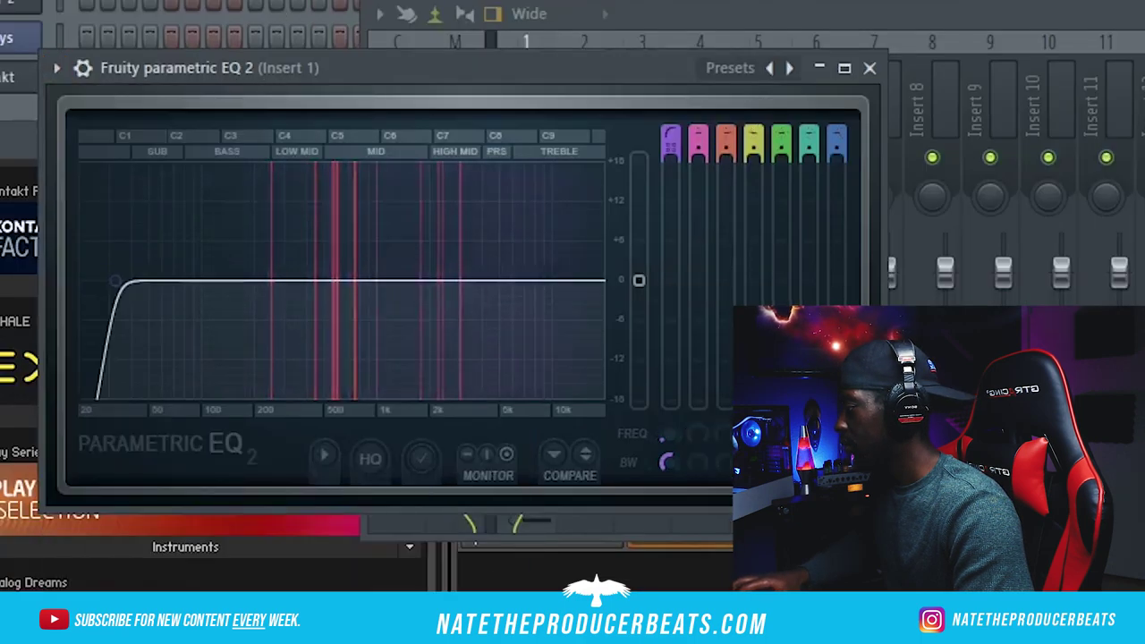
{"action": "left_click_drag", "start_coordinate": [116, 280], "coordinate": [240, 280]}
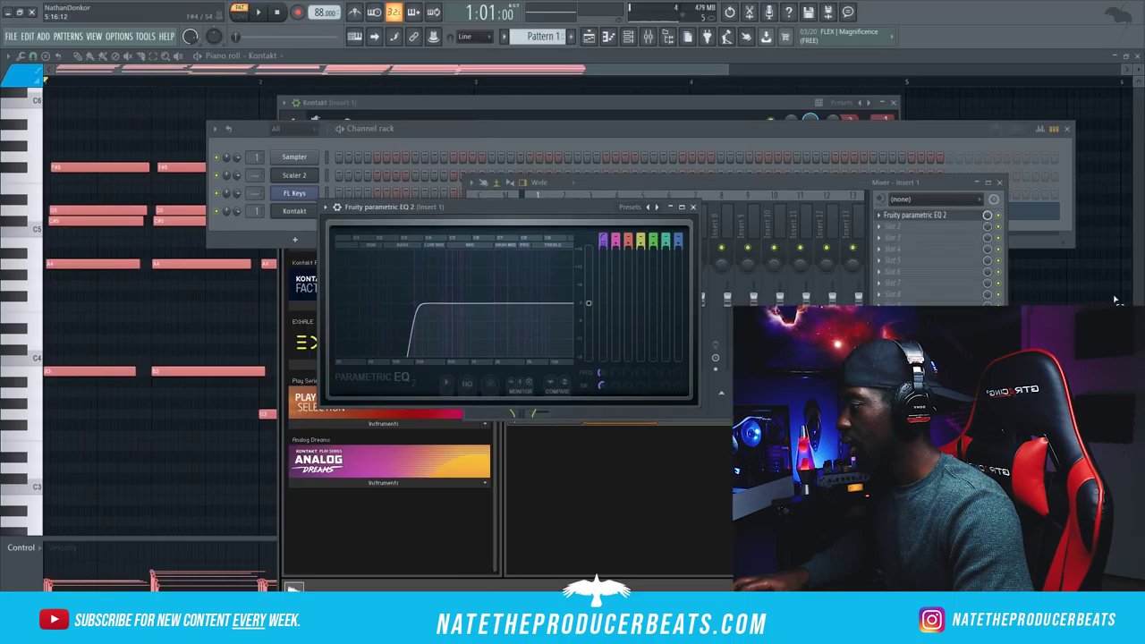
Step: Load ValhallaVintageVerb in the second effect slot of Insert 1
{"action": "left_click", "coordinate": [944, 227]}
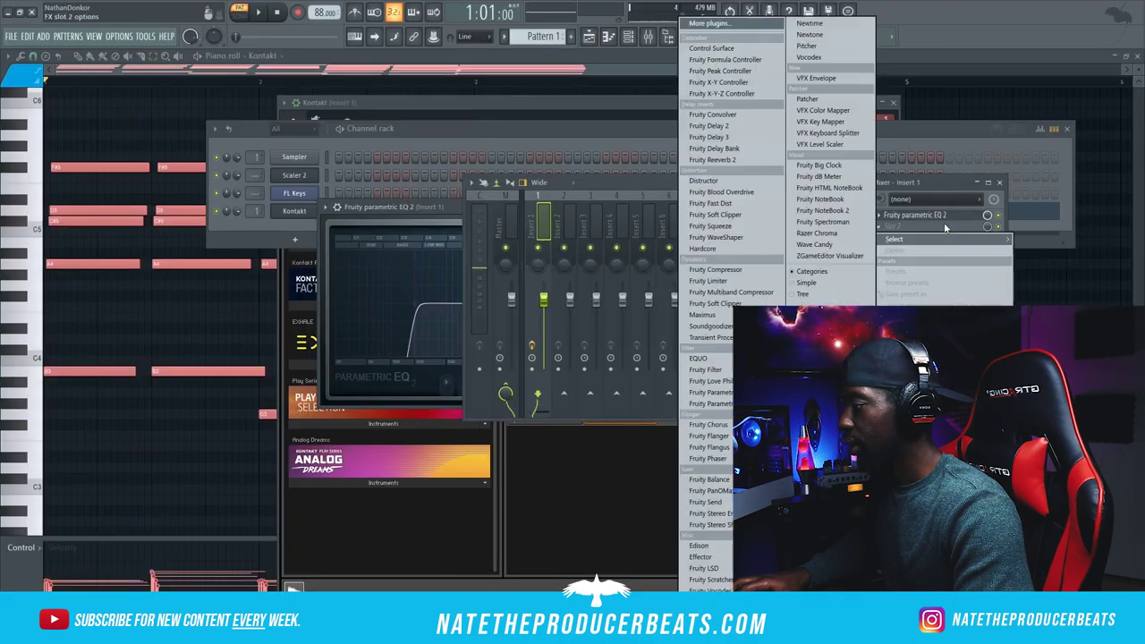
{"action": "left_click", "coordinate": [703, 24]}
{"action": "type", "text": "va"}
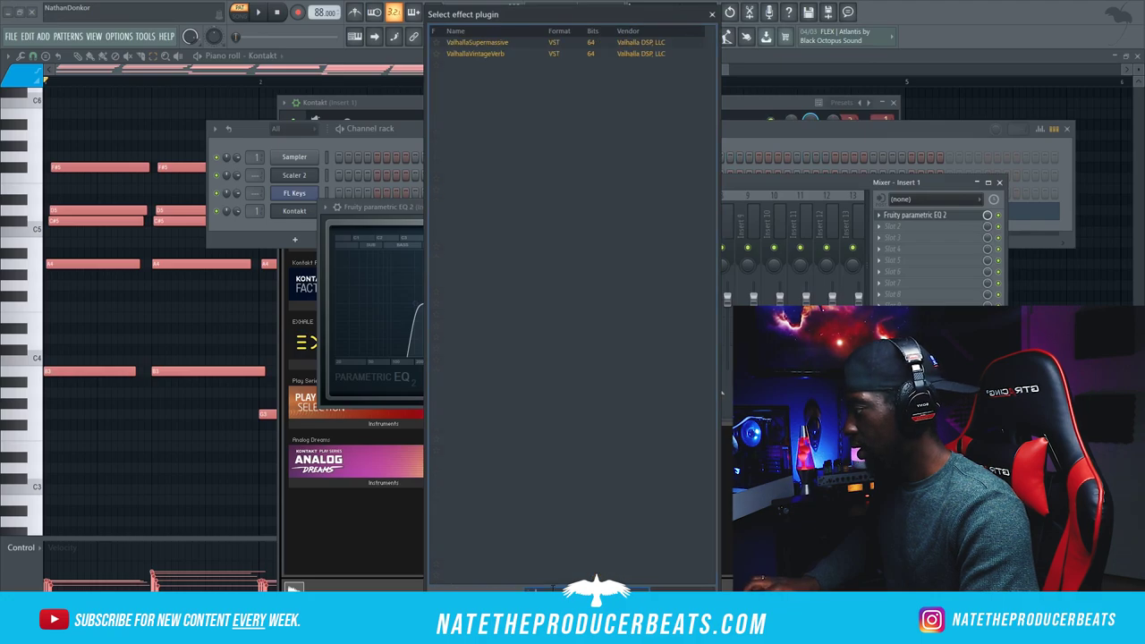
{"action": "double_click", "coordinate": [524, 55]}
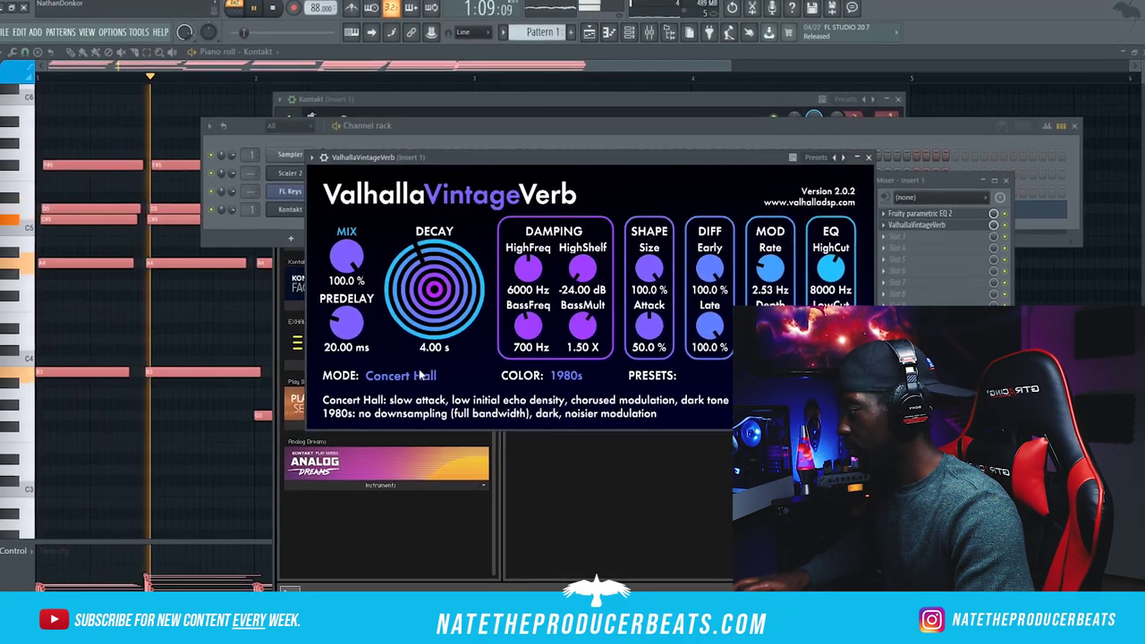
Step: Set the reverb's mix to 62.8 % and its size to 89.2 % during playback
{"action": "left_click_drag", "start_coordinate": [361, 251], "coordinate": [341, 313]}
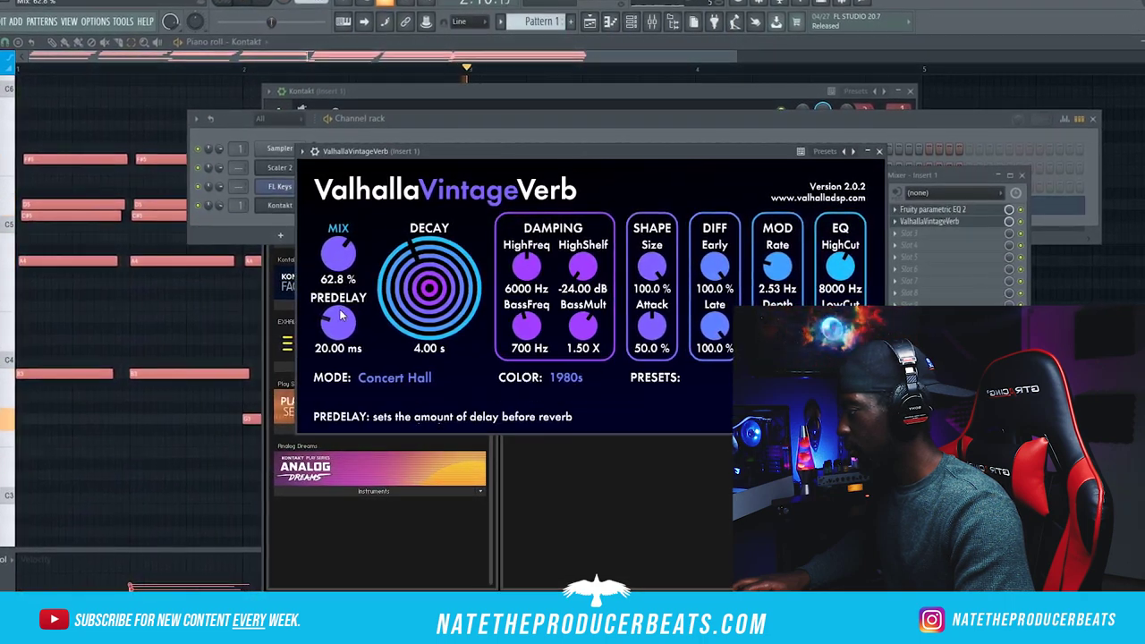
{"action": "left_click_drag", "start_coordinate": [650, 266], "coordinate": [648, 280]}
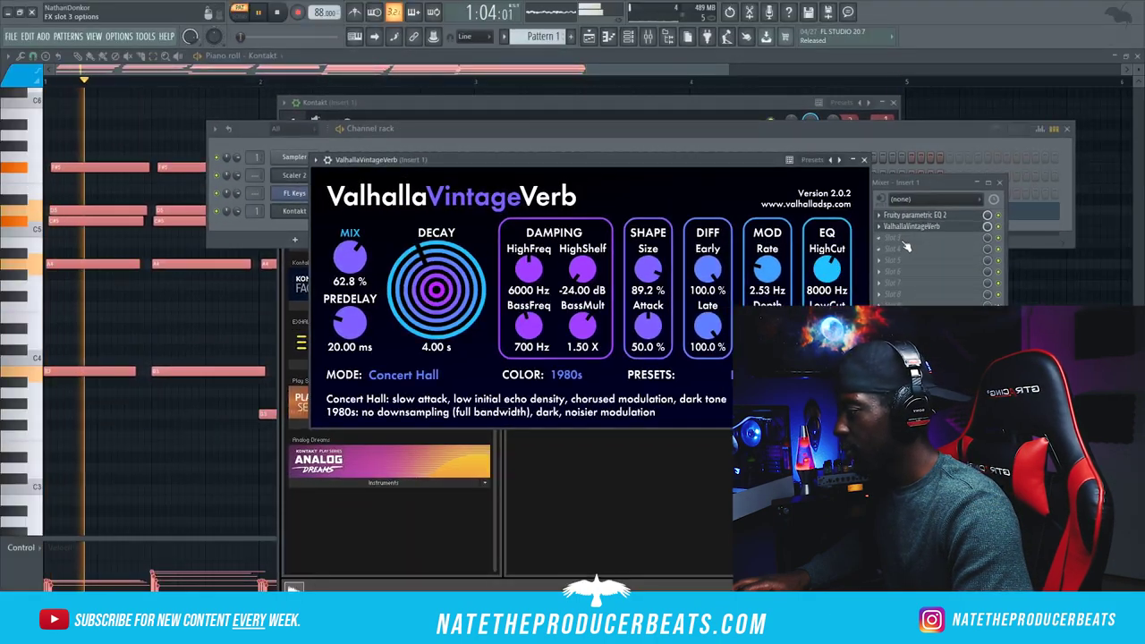
{"action": "key", "text": "space"}
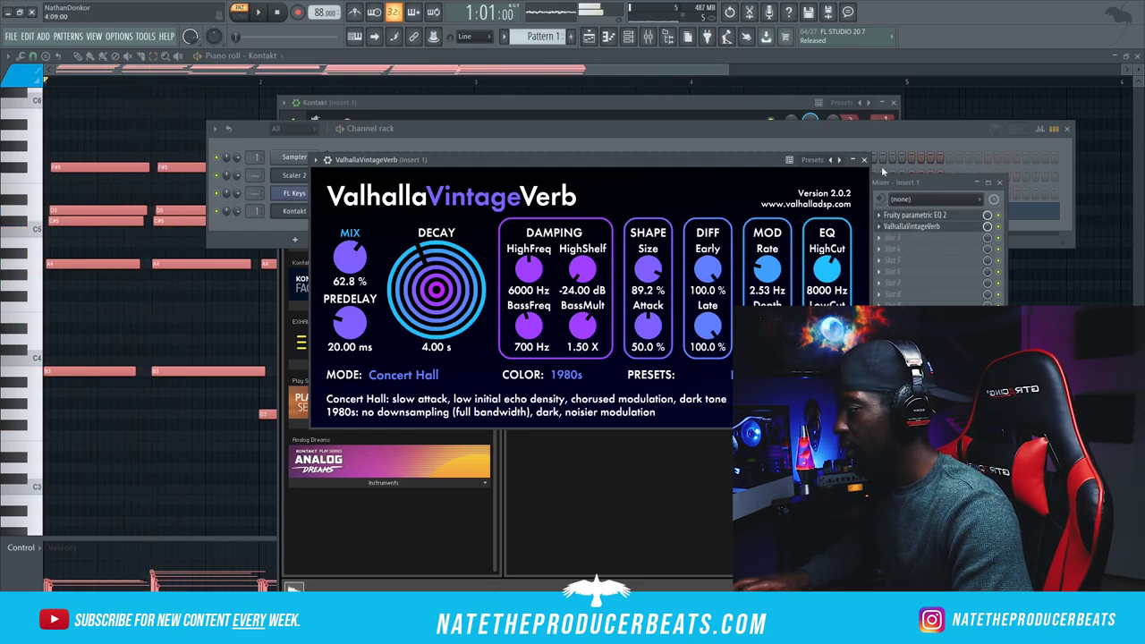
Step: Load Wider in the third effect slot of Insert 1 and widen the sound to 141%
{"action": "left_click", "coordinate": [905, 246]}
{"action": "left_click", "coordinate": [715, 25]}
{"action": "type", "text": "wider"}
{"action": "key", "text": "Return"}
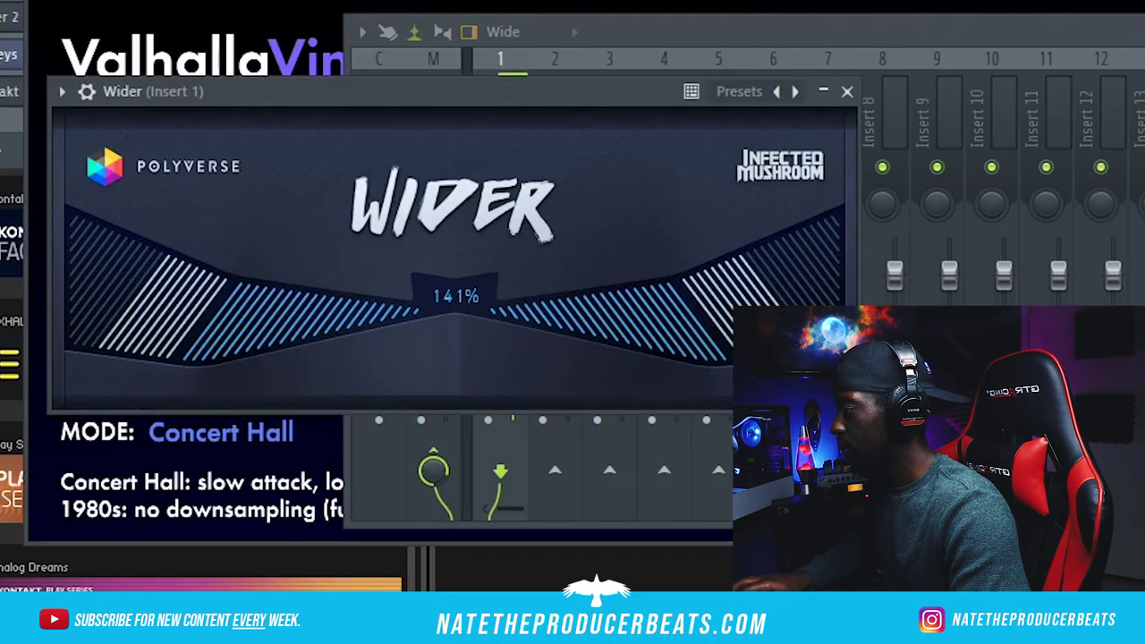
{"action": "left_click", "coordinate": [846, 93]}
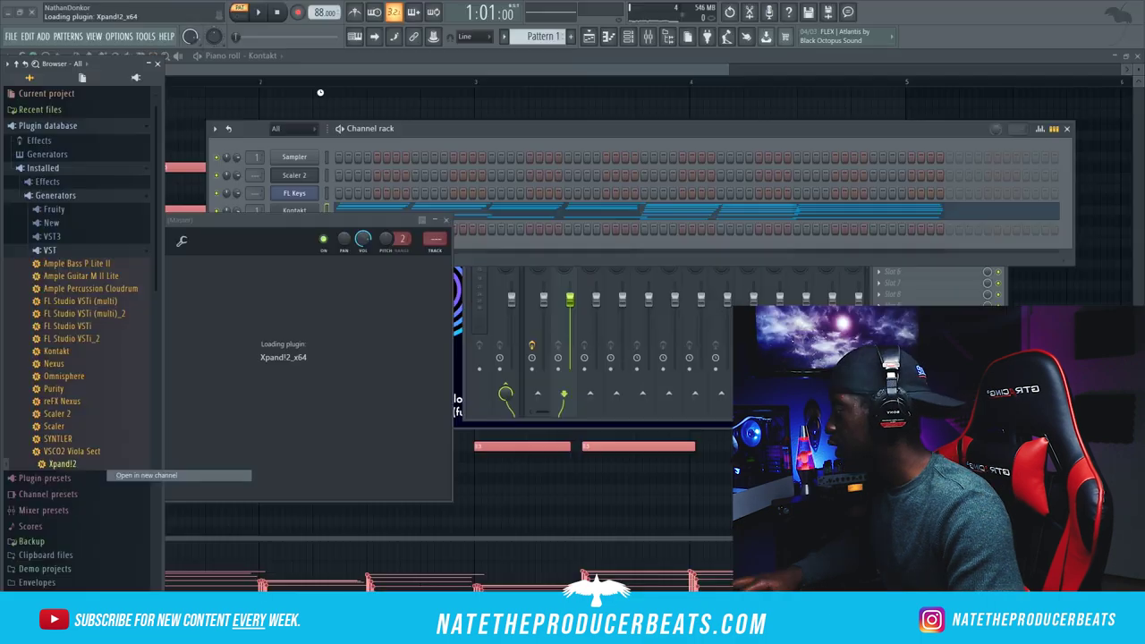
Step: Copy the Kontakt notes into the Xpand!2 channel and load the Supersmooth+ polysynth patch in part A
{"action": "left_click_drag", "start_coordinate": [319, 222], "coordinate": [586, 160]}
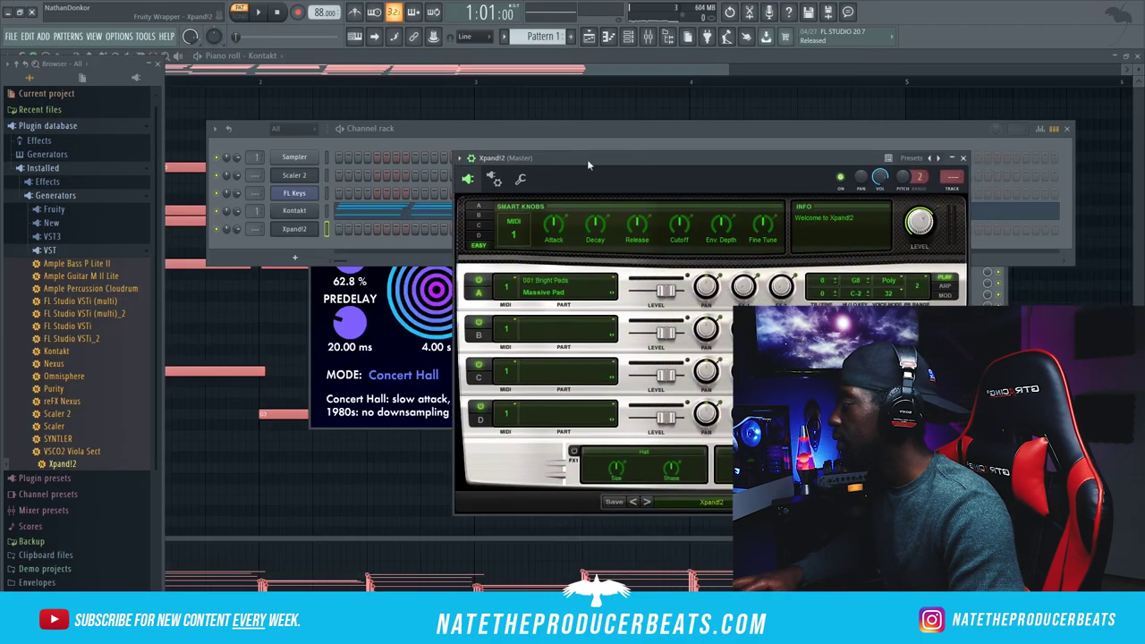
{"action": "right_click", "coordinate": [294, 214]}
{"action": "left_click", "coordinate": [520, 226]}
{"action": "right_click", "coordinate": [307, 229]}
{"action": "left_click", "coordinate": [452, 251]}
{"action": "left_click", "coordinate": [206, 210]}
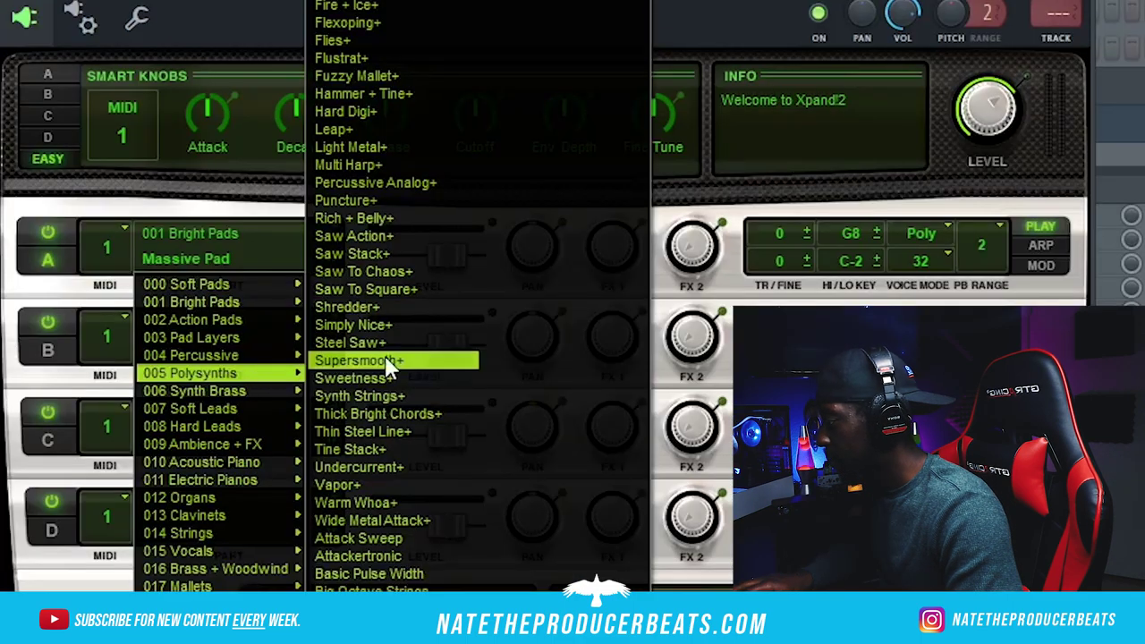
{"action": "left_click", "coordinate": [387, 362]}
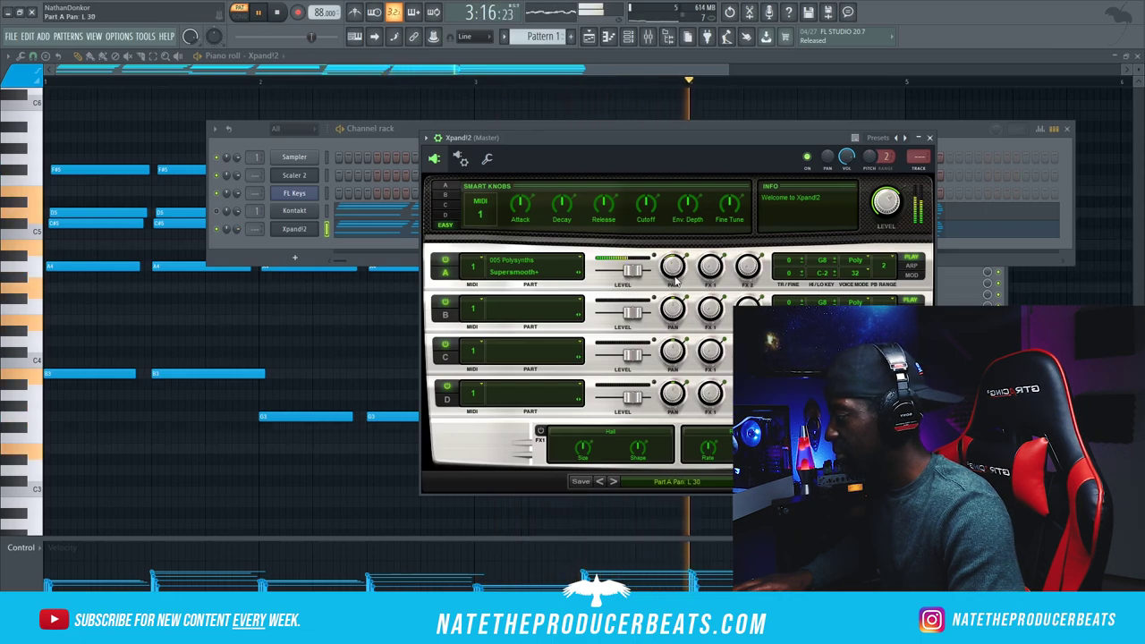
Step: Raise the Xpand!2 notes one octave, remove the highest F# and E notes, and play the result
{"action": "right_click", "coordinate": [296, 226]}
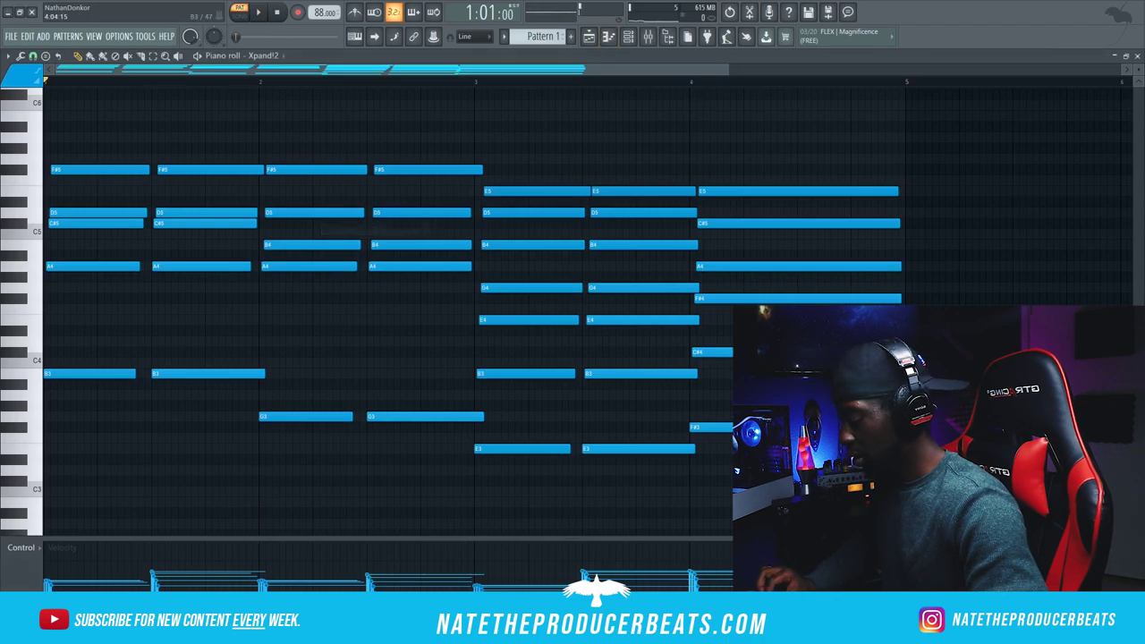
{"action": "key", "text": "space"}
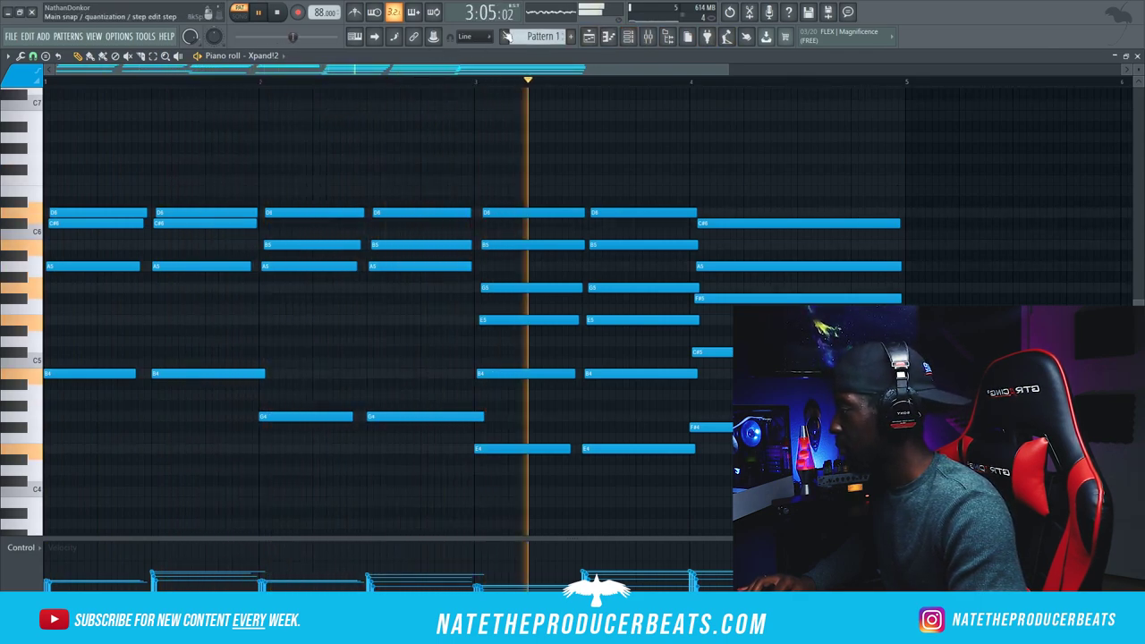
Step: Route the Xpand!2 channel to mixer Insert 2 and load Fruity parametric EQ 2 in its first slot
{"action": "left_click", "coordinate": [630, 35]}
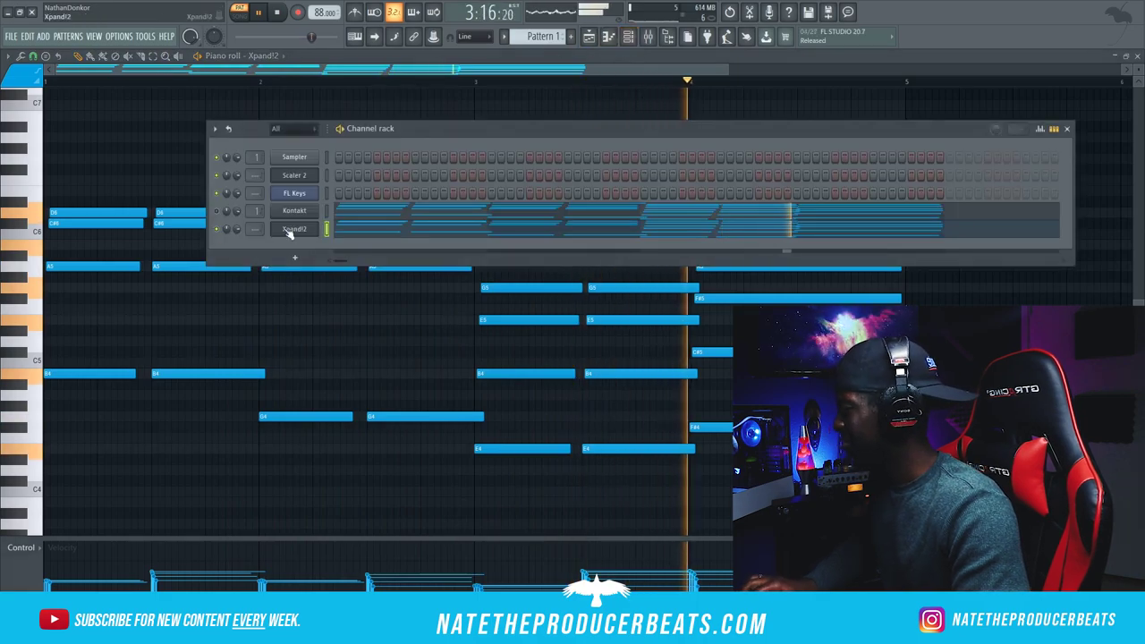
{"action": "key", "text": "space"}
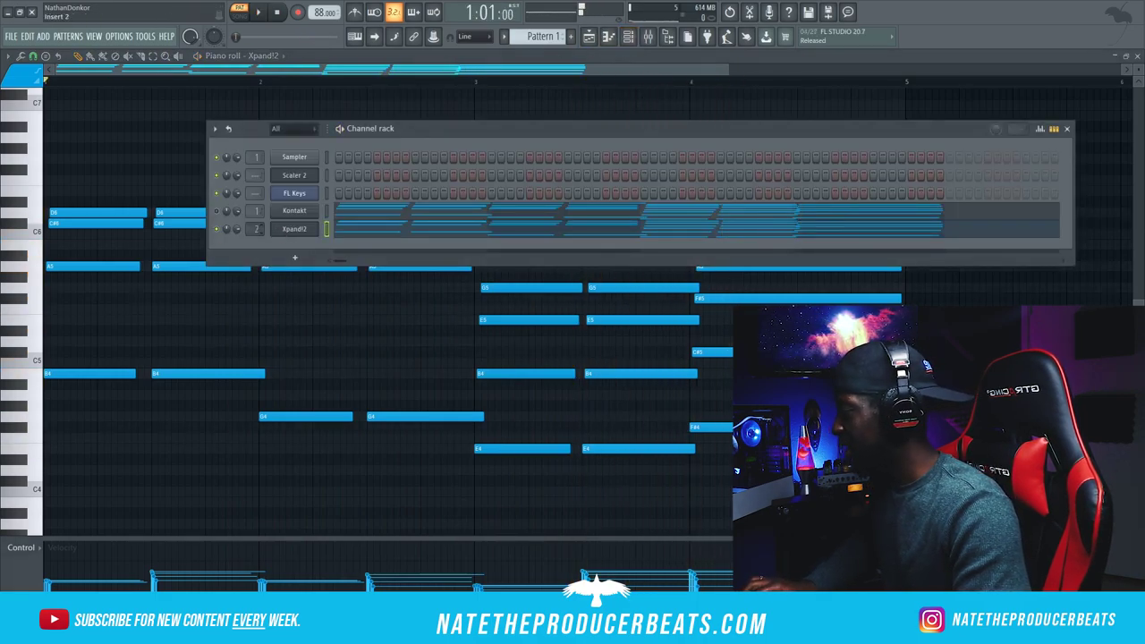
{"action": "left_click", "coordinate": [649, 36]}
{"action": "left_click", "coordinate": [932, 217]}
{"action": "mouse_move", "coordinate": [903, 228]}
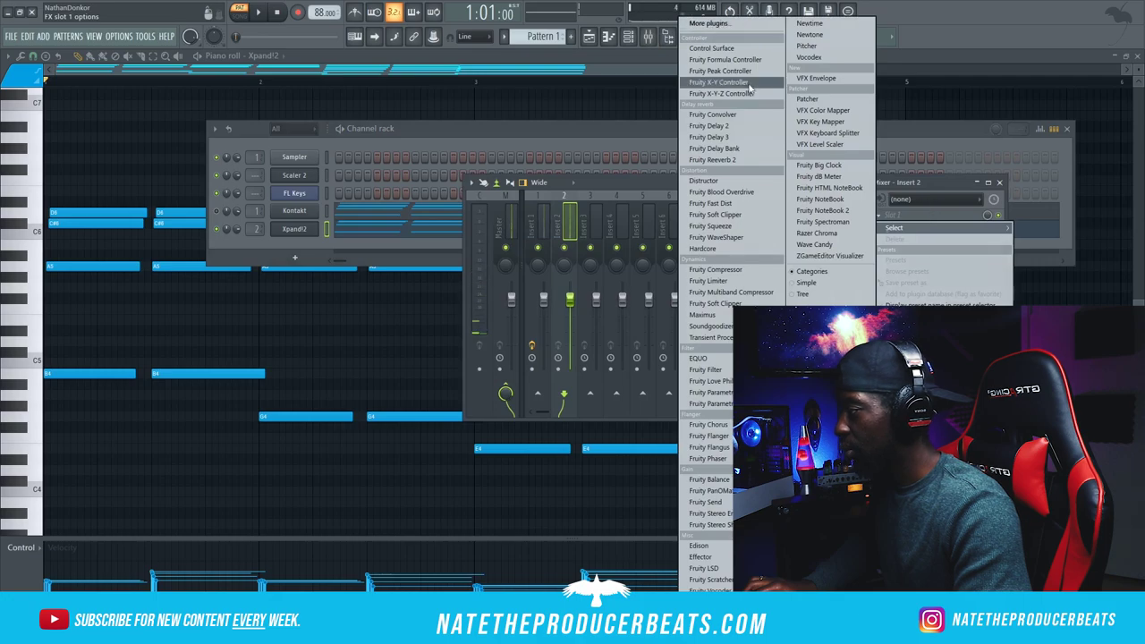
{"action": "left_click", "coordinate": [720, 403]}
{"action": "left_click_drag", "start_coordinate": [281, 210], "coordinate": [522, 214]}
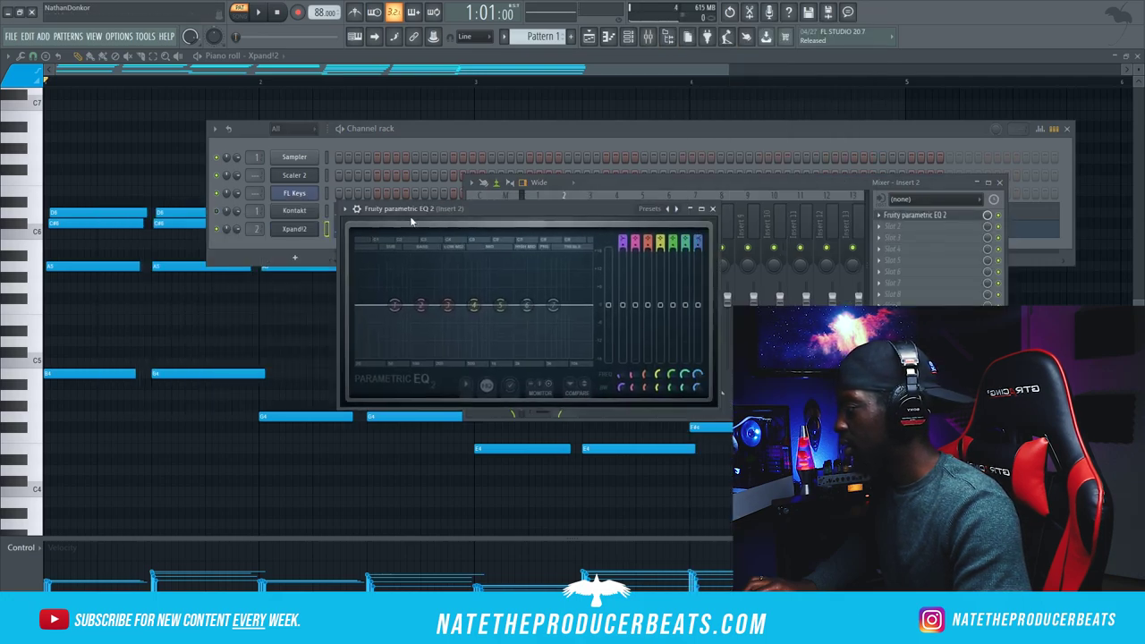
Step: Apply the 40Hz cut preset to Insert 2's EQ and move the low-cut point up to about 150 Hz
{"action": "left_click", "coordinate": [344, 210]}
{"action": "mouse_move", "coordinate": [417, 258]}
{"action": "left_click", "coordinate": [515, 320]}
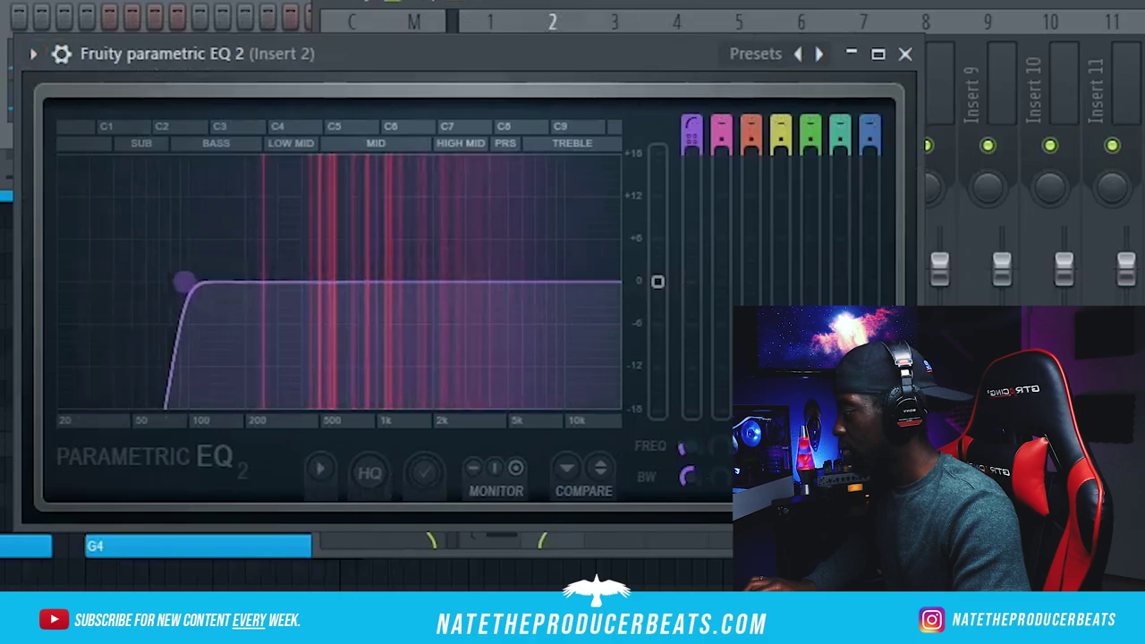
{"action": "left_click_drag", "start_coordinate": [183, 282], "coordinate": [235, 281]}
Step: Load Wider in the second effect slot of Insert 2 and set its width to 133%
{"action": "left_click", "coordinate": [910, 227]}
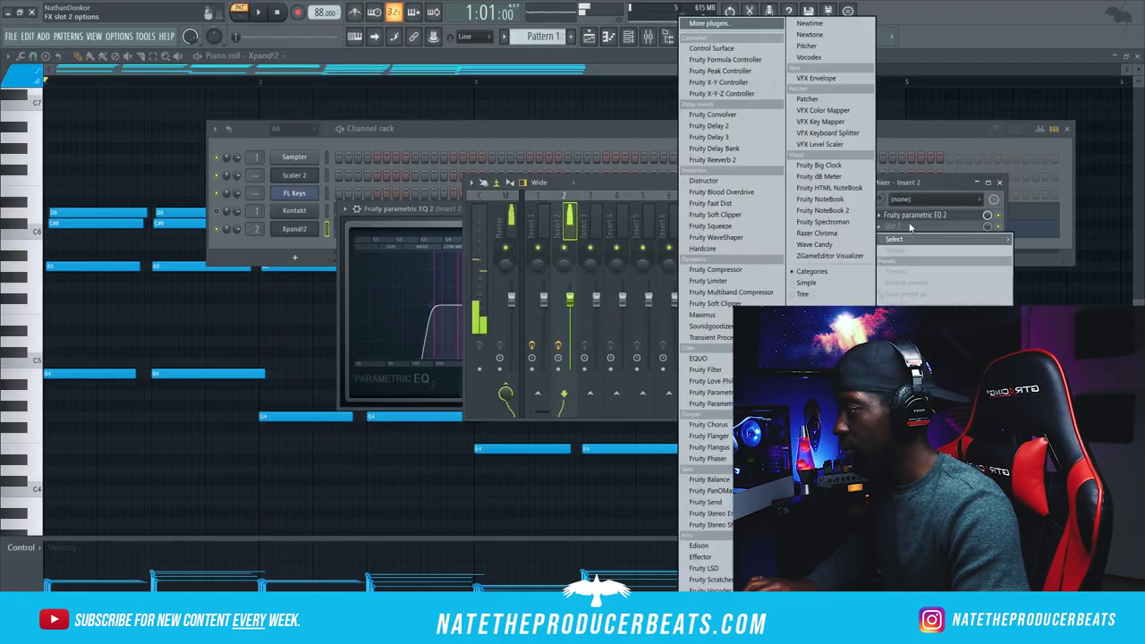
{"action": "left_click", "coordinate": [715, 23]}
{"action": "type", "text": "wid"}
{"action": "key", "text": "Return"}
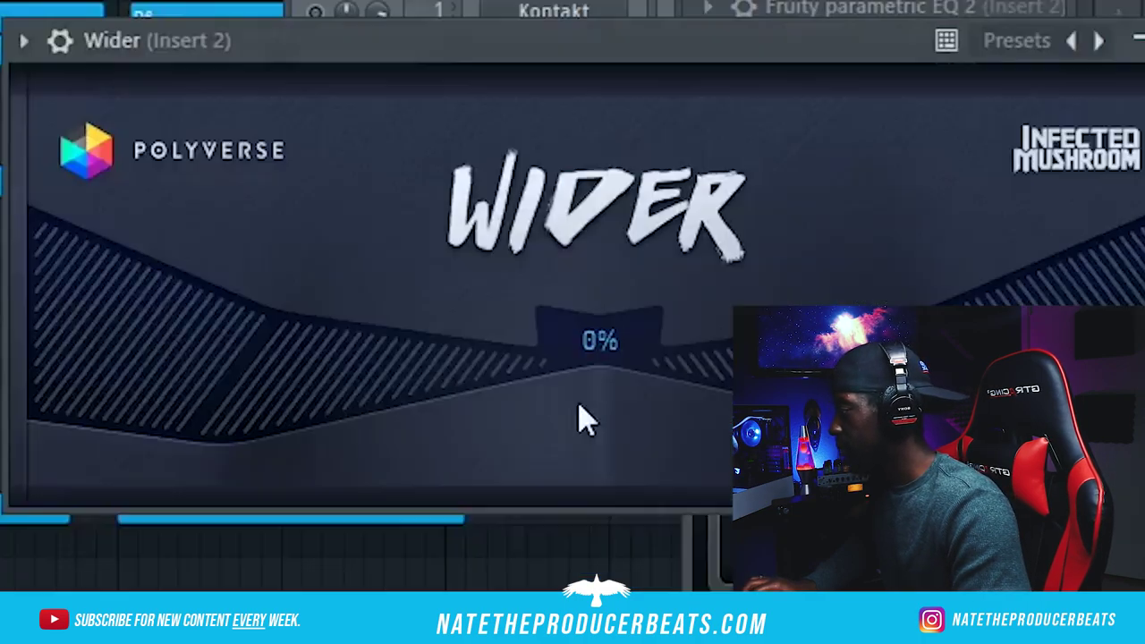
{"action": "left_click_drag", "start_coordinate": [586, 358], "coordinate": [836, 2]}
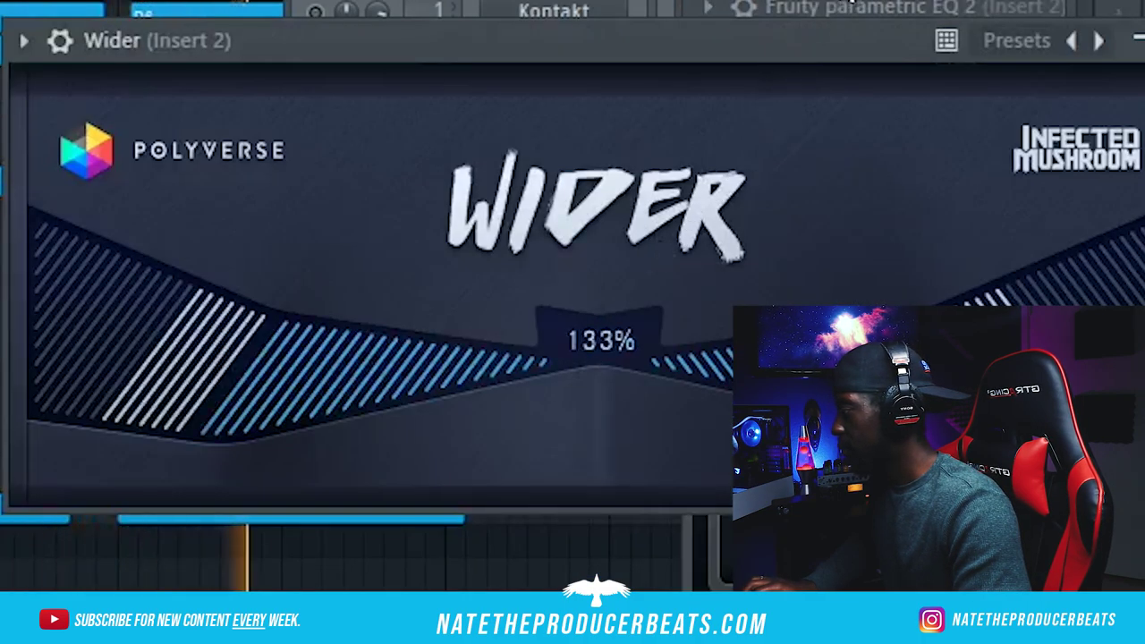
Step: Apply the 40Hz + 18kHz cut preset to Insert 2's EQ, with cuts near 200 Hz and 2.6 kHz
{"action": "left_click", "coordinate": [967, 220]}
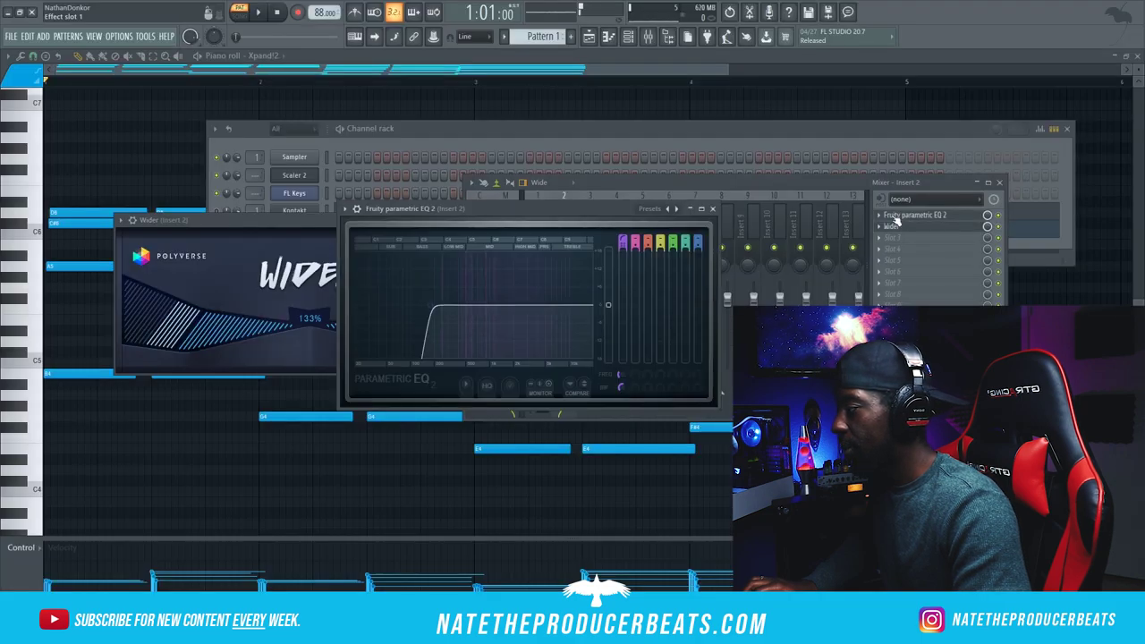
{"action": "left_click", "coordinate": [344, 209]}
{"action": "mouse_move", "coordinate": [429, 255]}
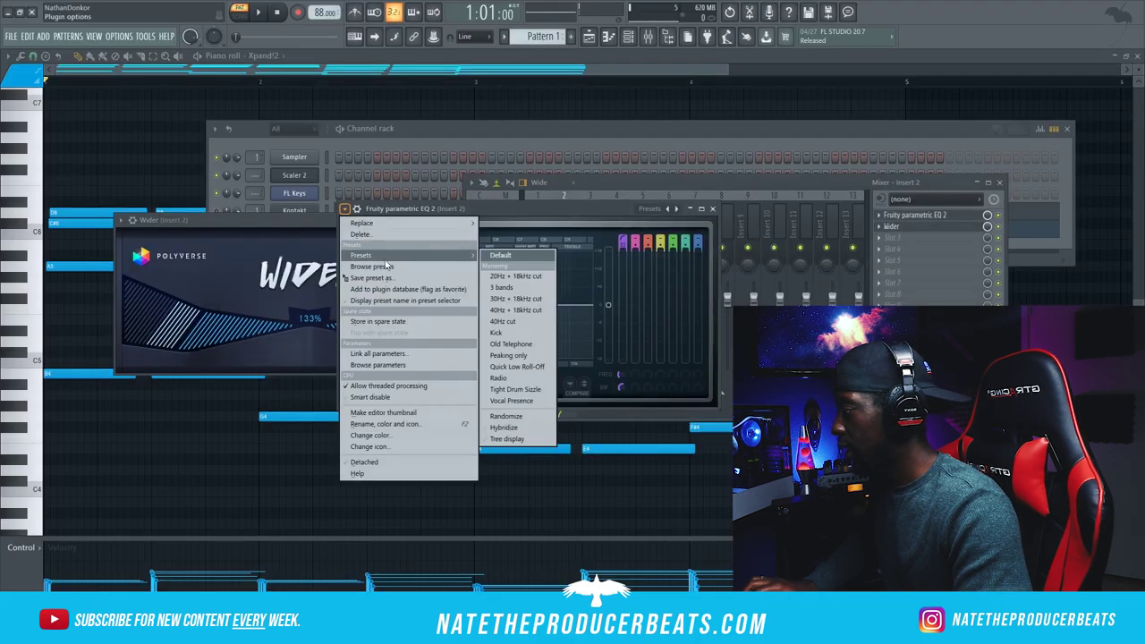
{"action": "left_click", "coordinate": [532, 310]}
{"action": "left_click_drag", "start_coordinate": [571, 218], "coordinate": [724, 204]}
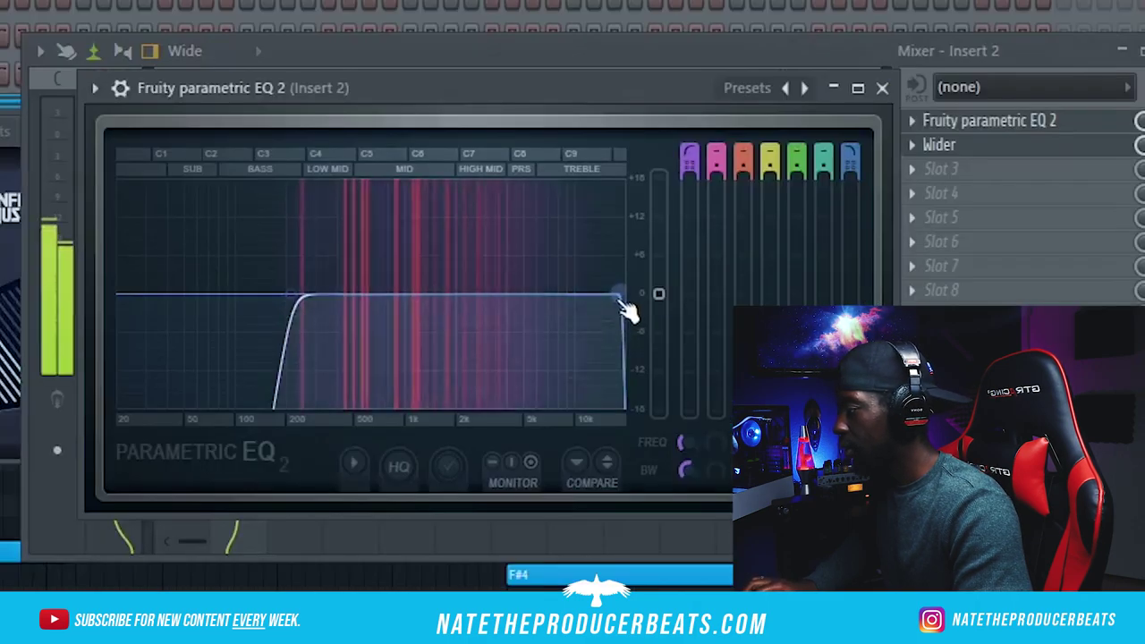
{"action": "left_click_drag", "start_coordinate": [742, 297], "coordinate": [675, 296]}
{"action": "left_click_drag", "start_coordinate": [478, 295], "coordinate": [485, 294]}
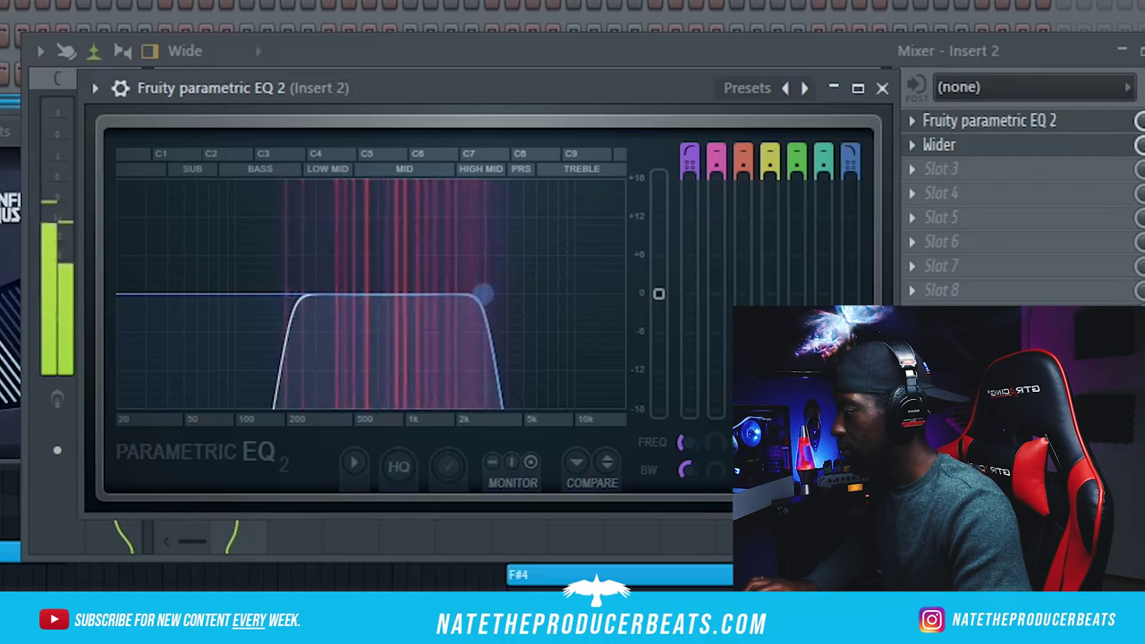
Step: Load PanCake2 in the third effect slot of Insert 2
{"action": "left_click", "coordinate": [979, 166]}
{"action": "left_click", "coordinate": [707, 23]}
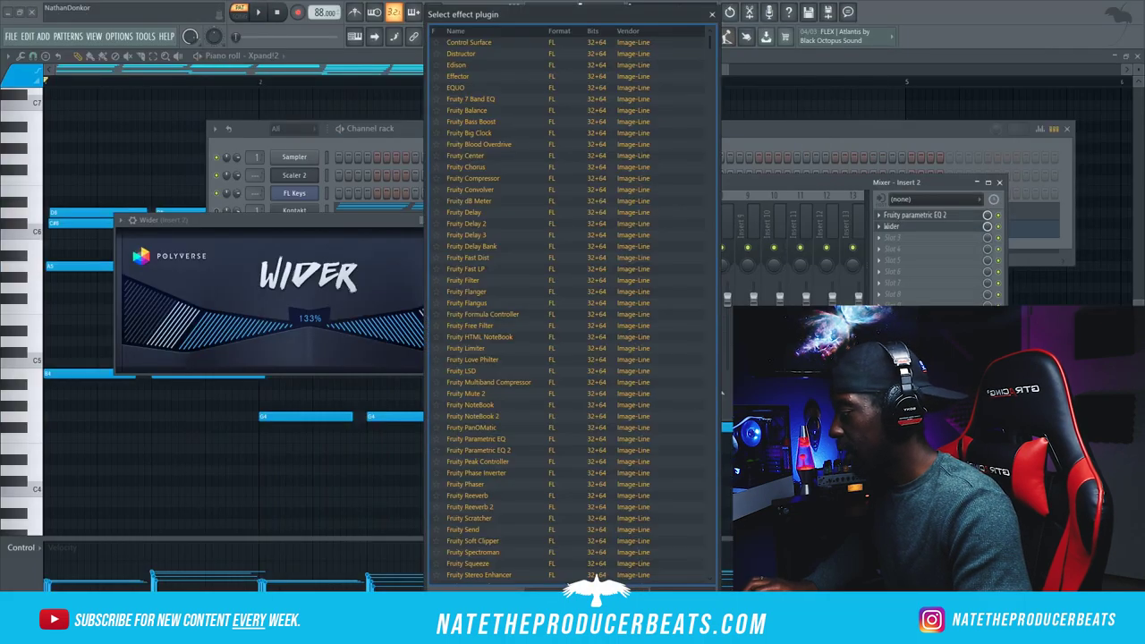
{"action": "type", "text": "pan"}
{"action": "left_click", "coordinate": [467, 54]}
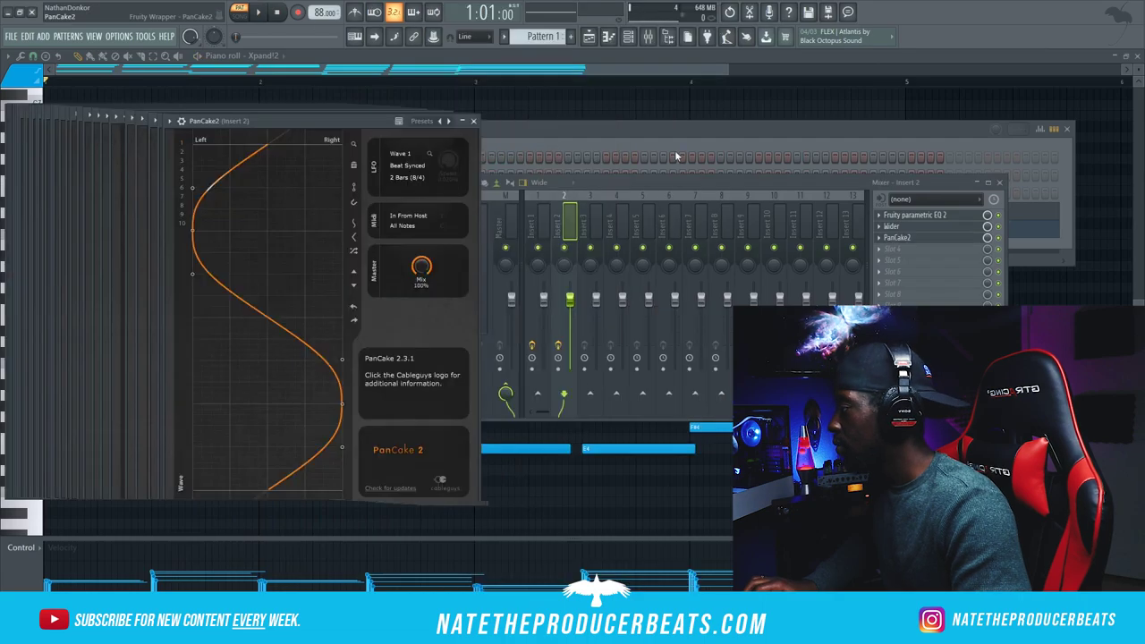
Step: Load the triangle-wave preset in PanCake2 and pull both wave peaks inward to narrow the panning during playback
{"action": "key", "text": "space"}
{"action": "left_click", "coordinate": [478, 151]}
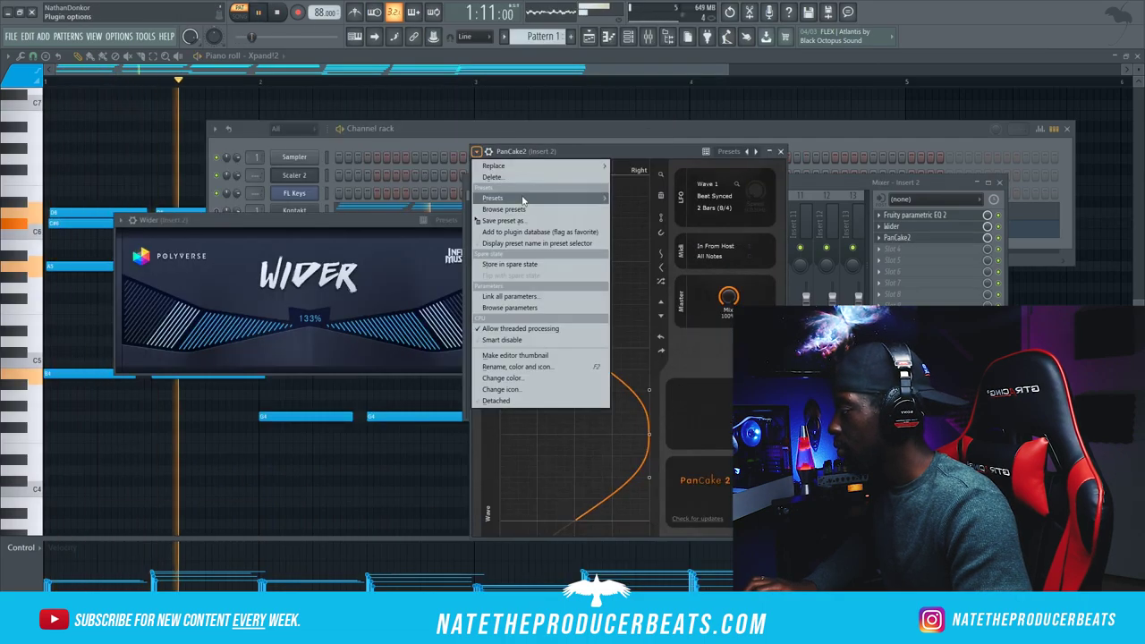
{"action": "mouse_move", "coordinate": [537, 197]}
{"action": "left_click", "coordinate": [646, 266]}
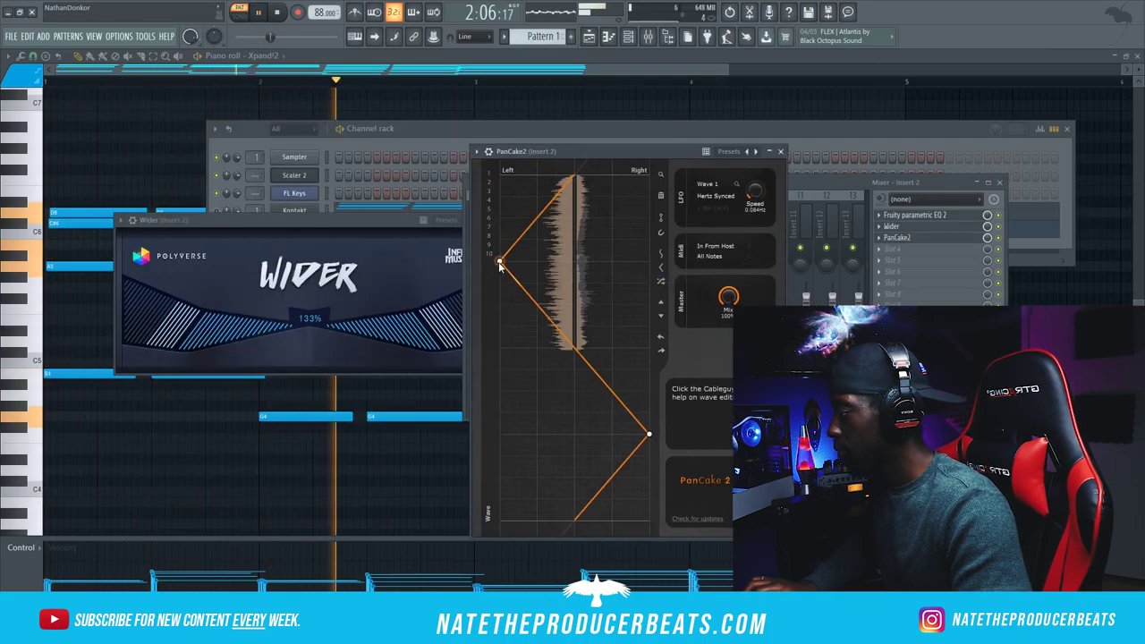
{"action": "left_click_drag", "start_coordinate": [516, 263], "coordinate": [527, 268]}
{"action": "left_click_drag", "start_coordinate": [649, 434], "coordinate": [620, 450]}
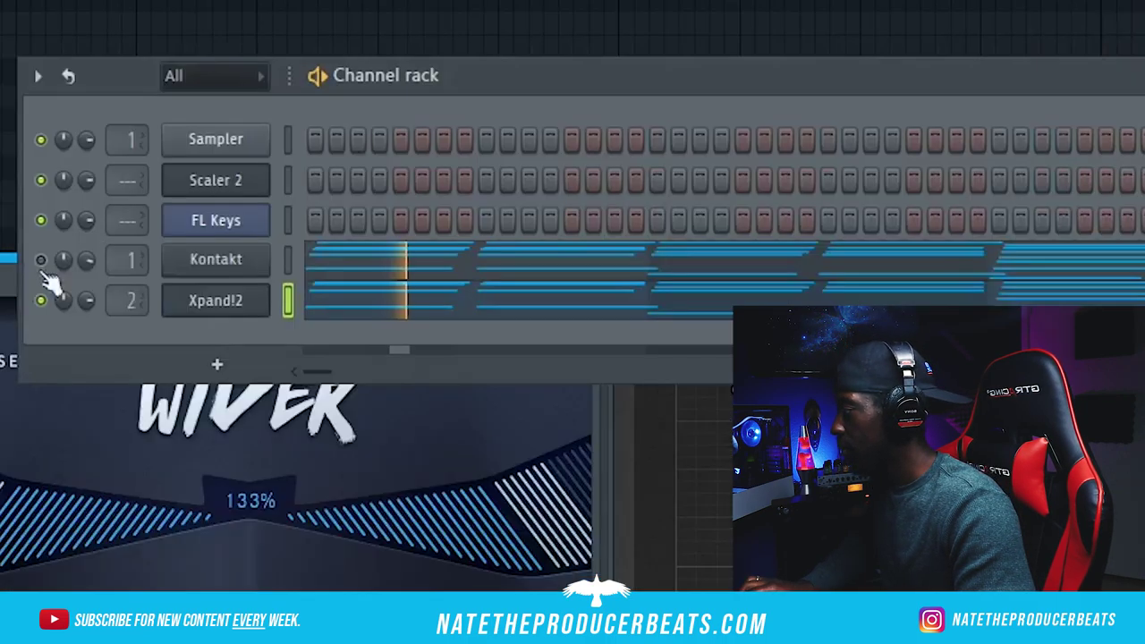
Step: Unmute the Kontakt channel, lower the Xpand!2 channel's volume against it, and stop playback
{"action": "left_click_drag", "start_coordinate": [83, 302], "coordinate": [84, 341]}
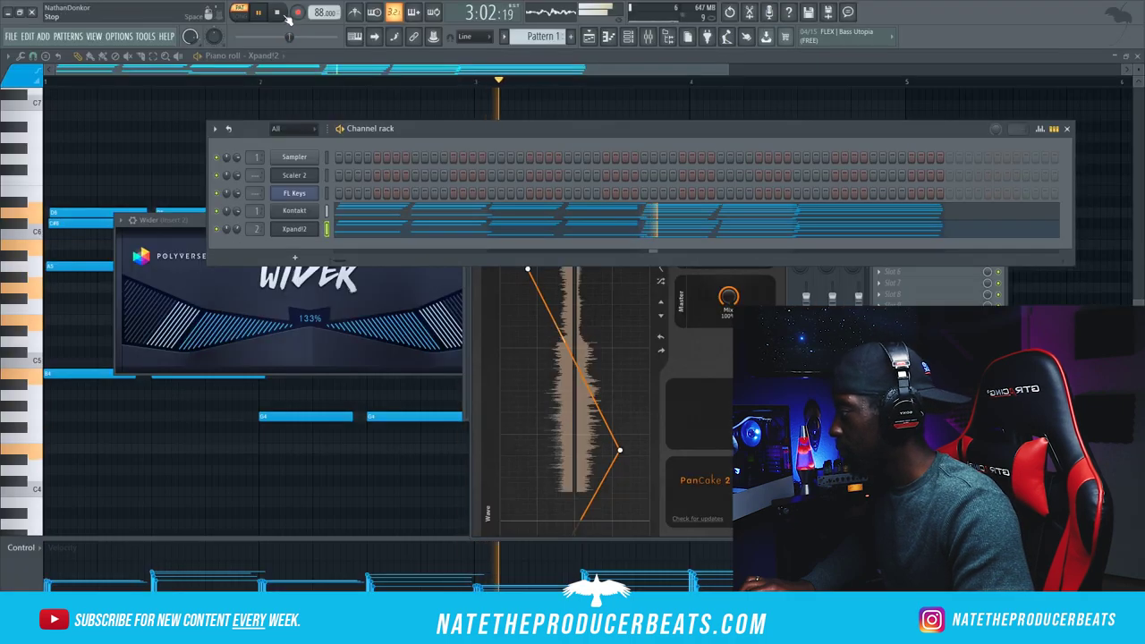
{"action": "left_click", "coordinate": [284, 15]}
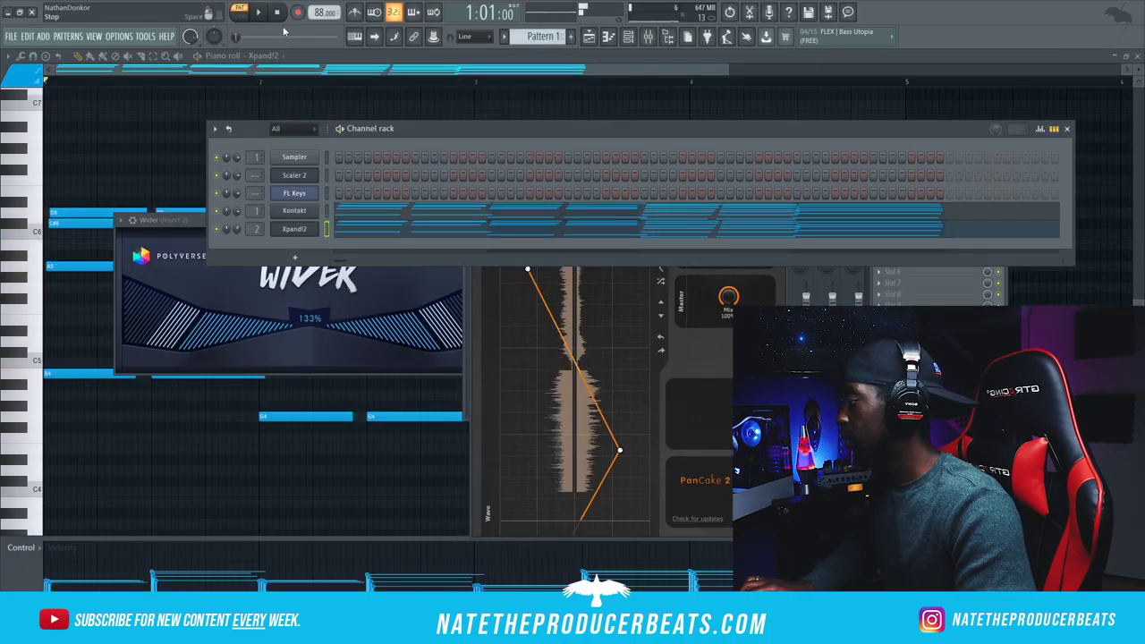
Step: Clone the Xpand!2 channel in the channel rack
{"action": "right_click", "coordinate": [298, 234]}
{"action": "left_click", "coordinate": [344, 333]}
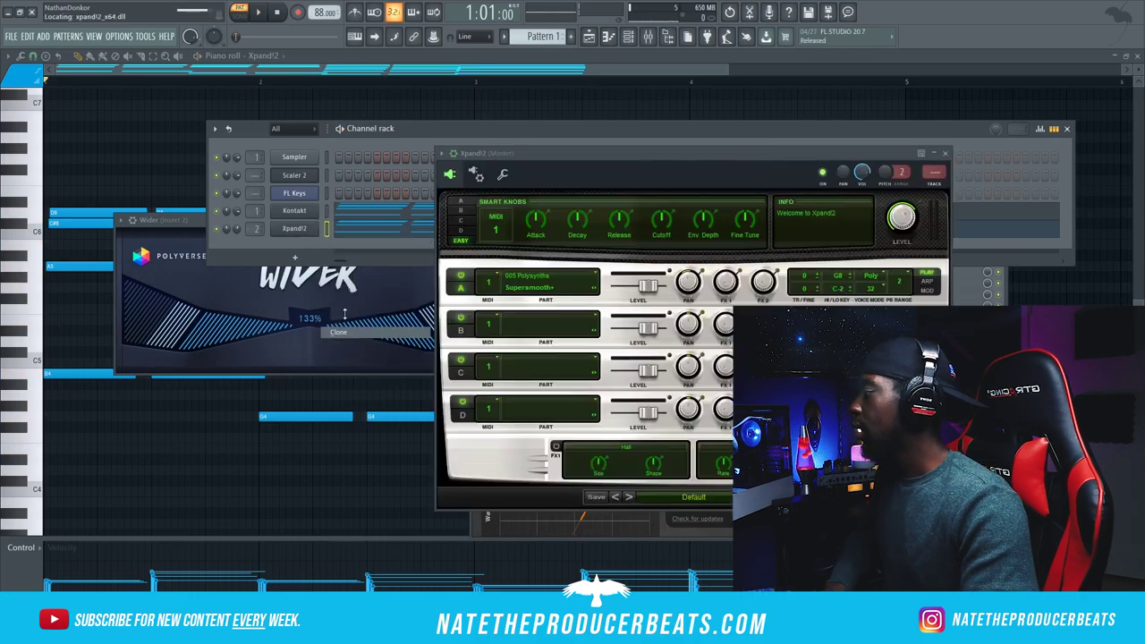
Step: Load the Light Perky Lead+ patch from 007 Soft Leads into part A of the cloned Xpand!2
{"action": "left_click", "coordinate": [572, 285]}
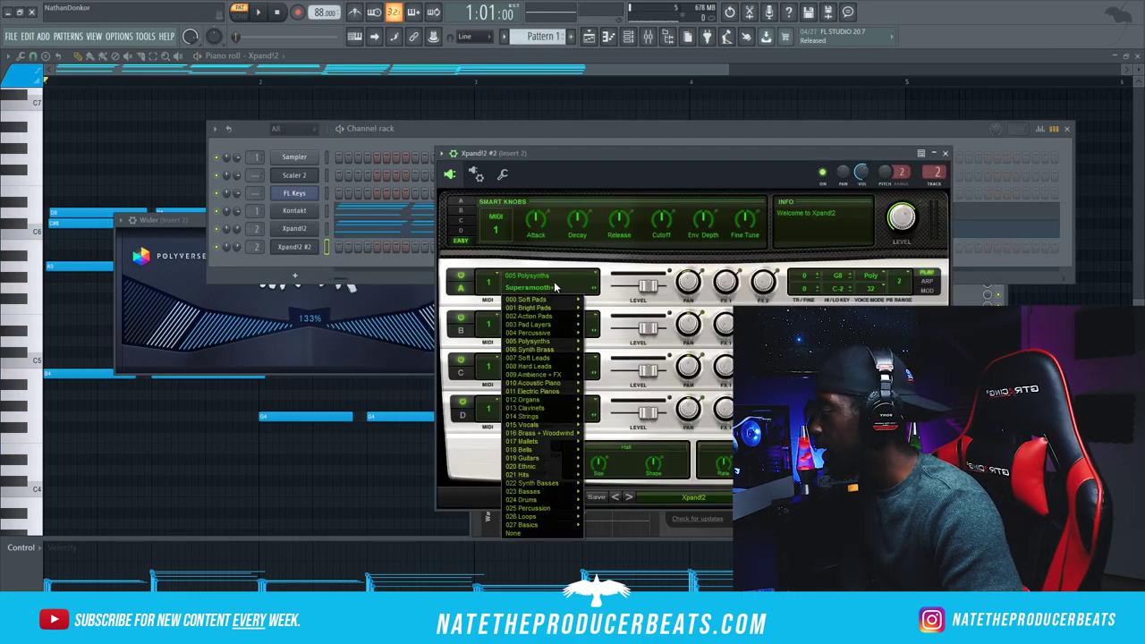
{"action": "left_click", "coordinate": [598, 294]}
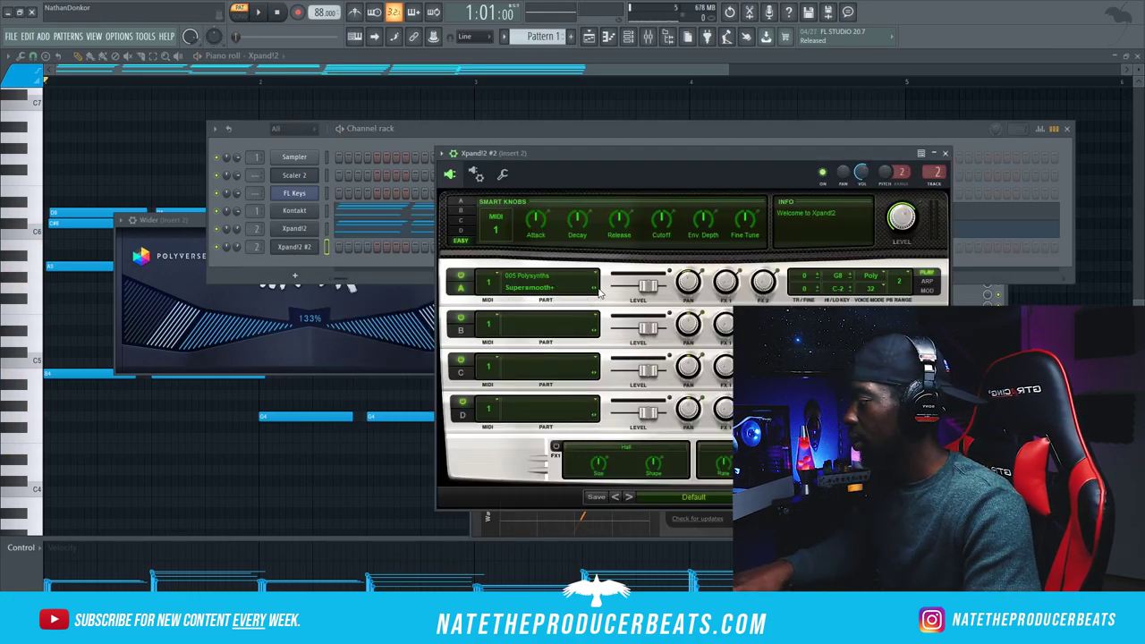
{"action": "left_click", "coordinate": [595, 290]}
{"action": "left_click", "coordinate": [606, 355]}
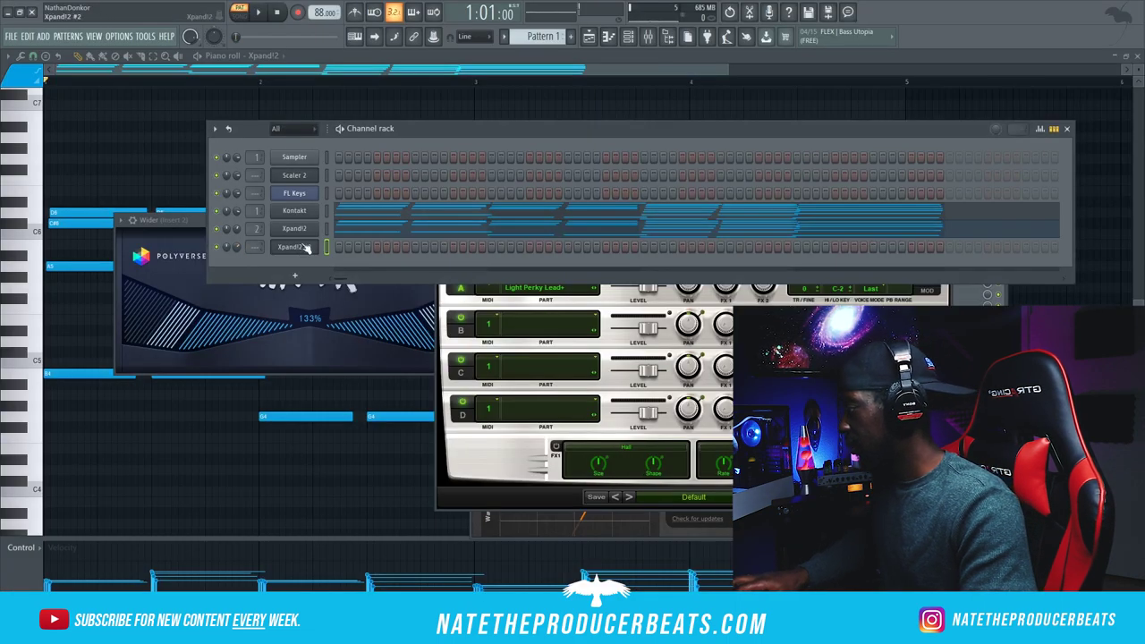
Step: Open the piano roll of Xpand!2 #2 and draw short F#6 and E6 notes in the first half of bar 1
{"action": "right_click", "coordinate": [305, 247]}
{"action": "left_click", "coordinate": [340, 243]}
{"action": "left_click", "coordinate": [96, 179]}
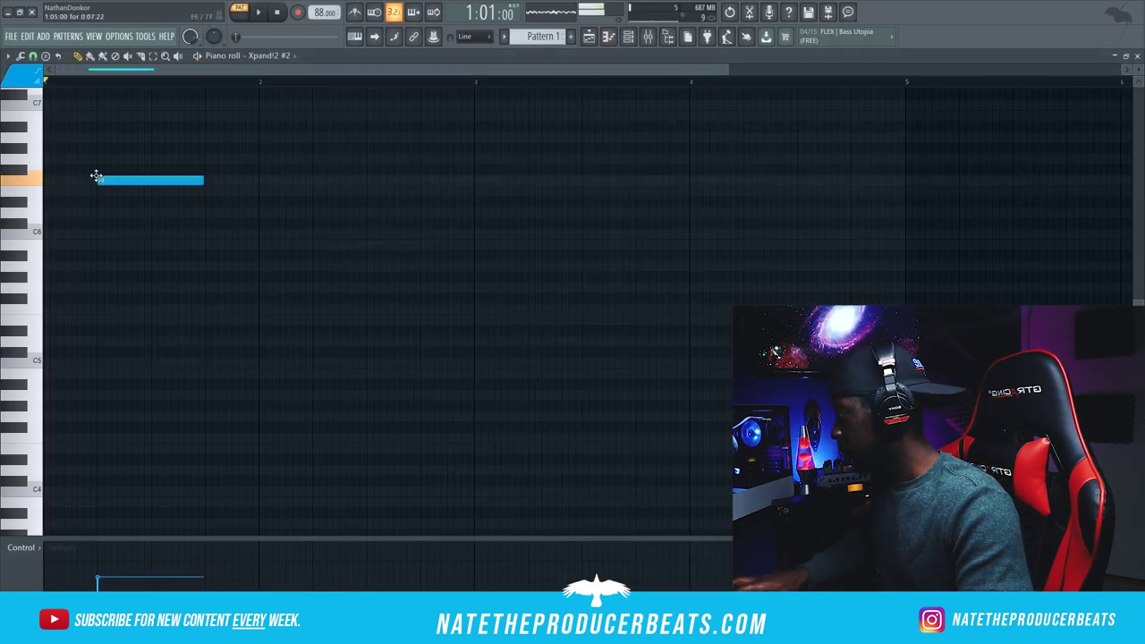
{"action": "key", "text": "space"}
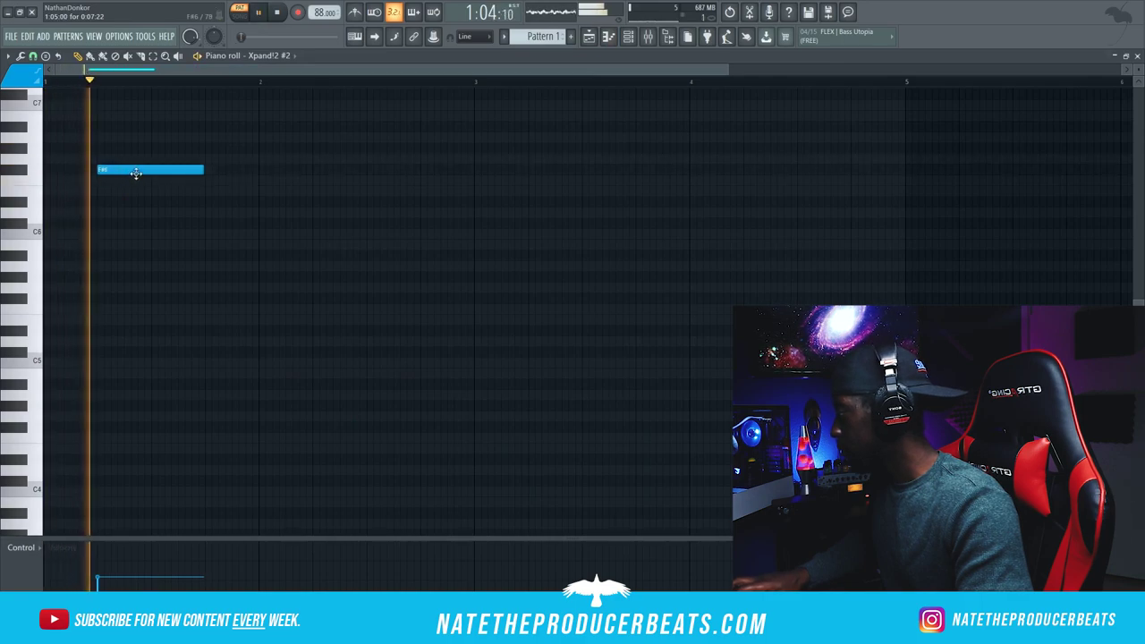
{"action": "left_click_drag", "start_coordinate": [202, 170], "coordinate": [134, 175]}
{"action": "key", "text": "space"}
{"action": "left_click", "coordinate": [126, 203]}
Step: Preview the first notes, add a B6 on beat 4 of bar 1, and stretch it to the bar line
{"action": "key", "text": "space"}
{"action": "key", "text": "space"}
{"action": "key", "text": "space"}
{"action": "key", "text": "space"}
{"action": "scroll", "coordinate": [163, 202], "scroll_direction": "up", "scroll_amount": 3}
{"action": "key", "text": "space"}
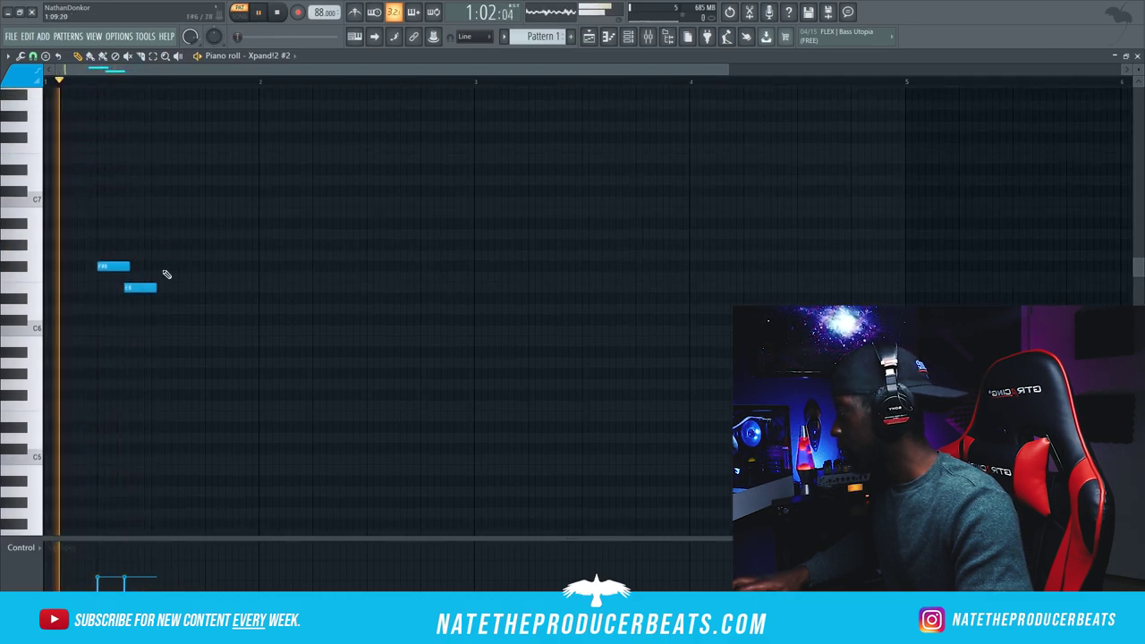
{"action": "key", "text": "space"}
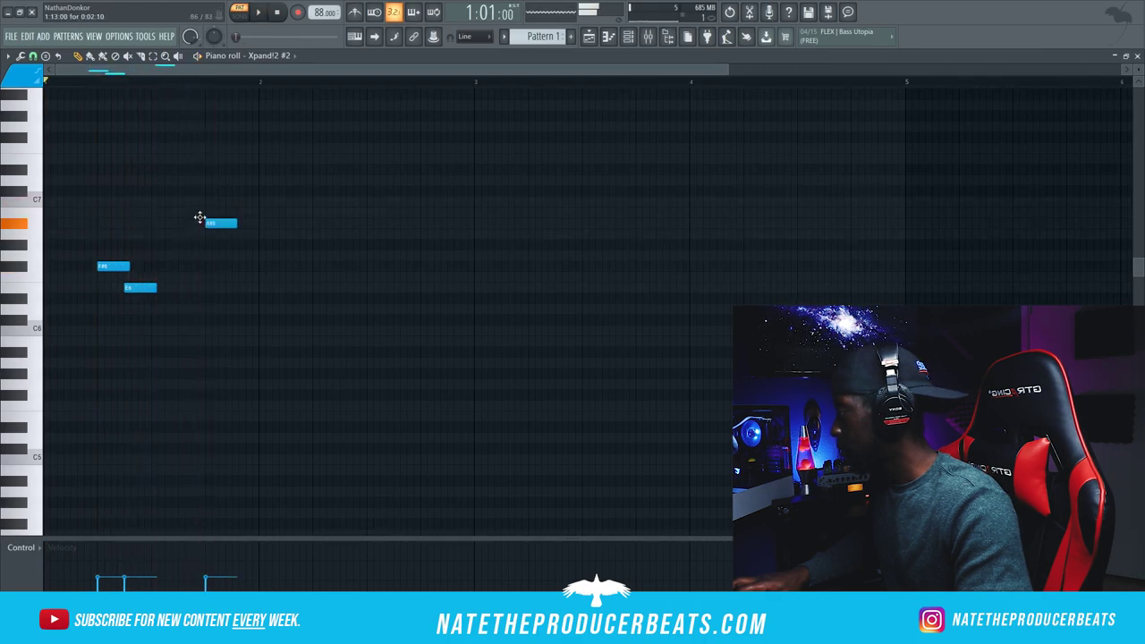
{"action": "key", "text": "space"}
{"action": "left_click_drag", "start_coordinate": [236, 213], "coordinate": [258, 234]}
{"action": "key", "text": "space"}
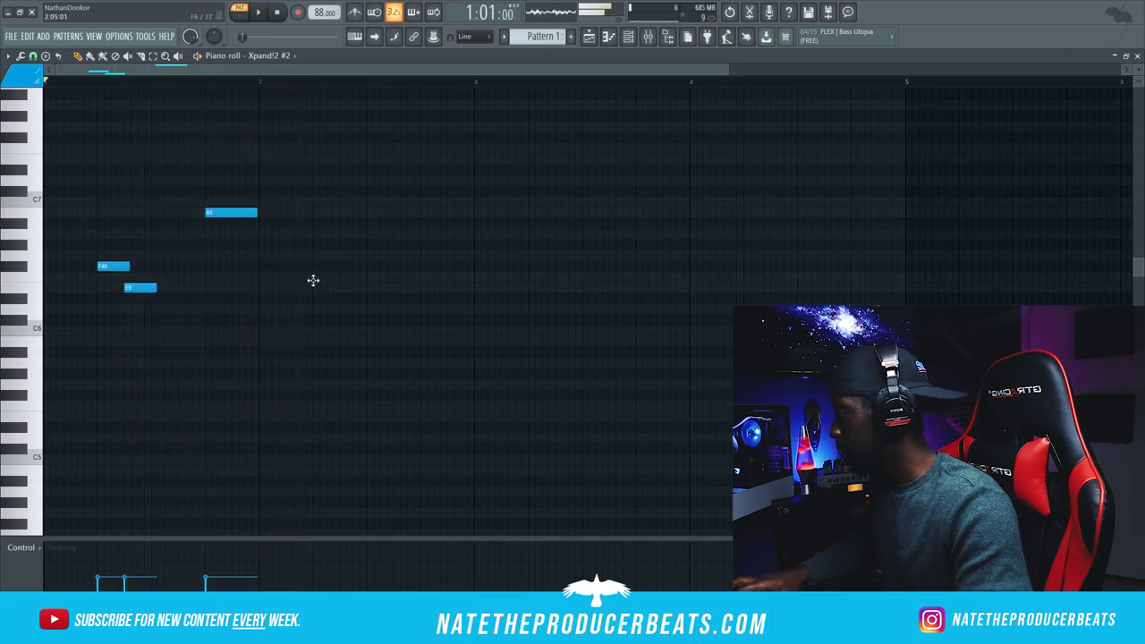
Step: Draw an F#6, E6, F#6, G6 phrase from beat 2 of bar 2, trimming the note lengths
{"action": "key", "text": "space"}
{"action": "mouse_move", "coordinate": [363, 266]}
{"action": "left_mouse_down"}
{"action": "mouse_move", "coordinate": [341, 286]}
{"action": "mouse_move", "coordinate": [351, 272]}
{"action": "left_mouse_up"}
{"action": "left_click", "coordinate": [343, 289]}
{"action": "key", "text": "space"}
{"action": "left_click", "coordinate": [366, 266]}
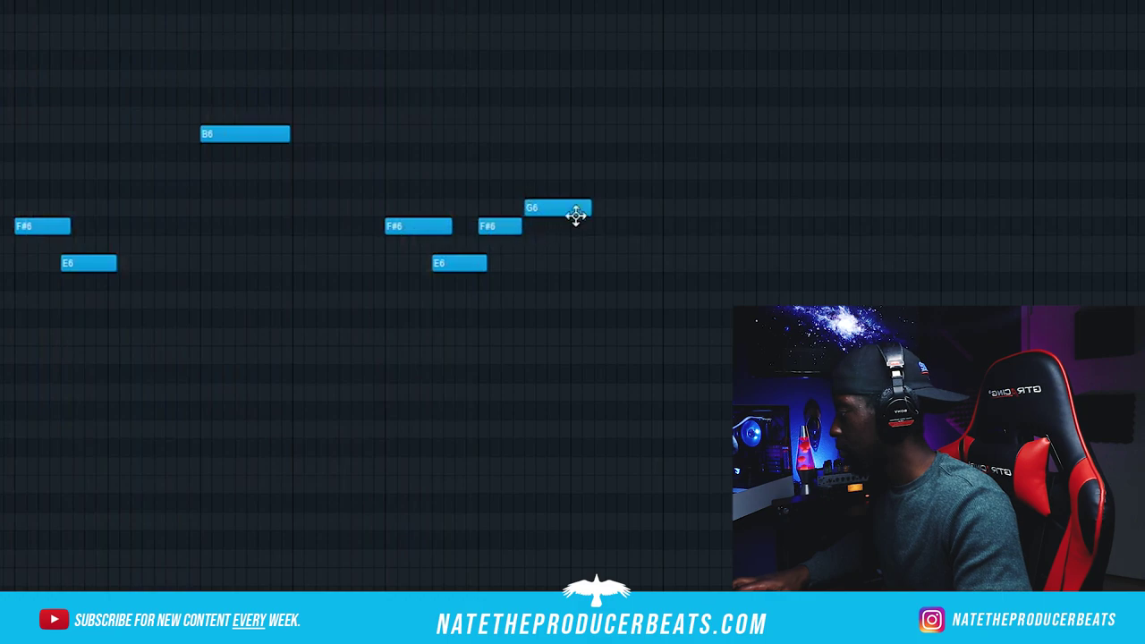
{"action": "left_click_drag", "start_coordinate": [591, 213], "coordinate": [569, 213]}
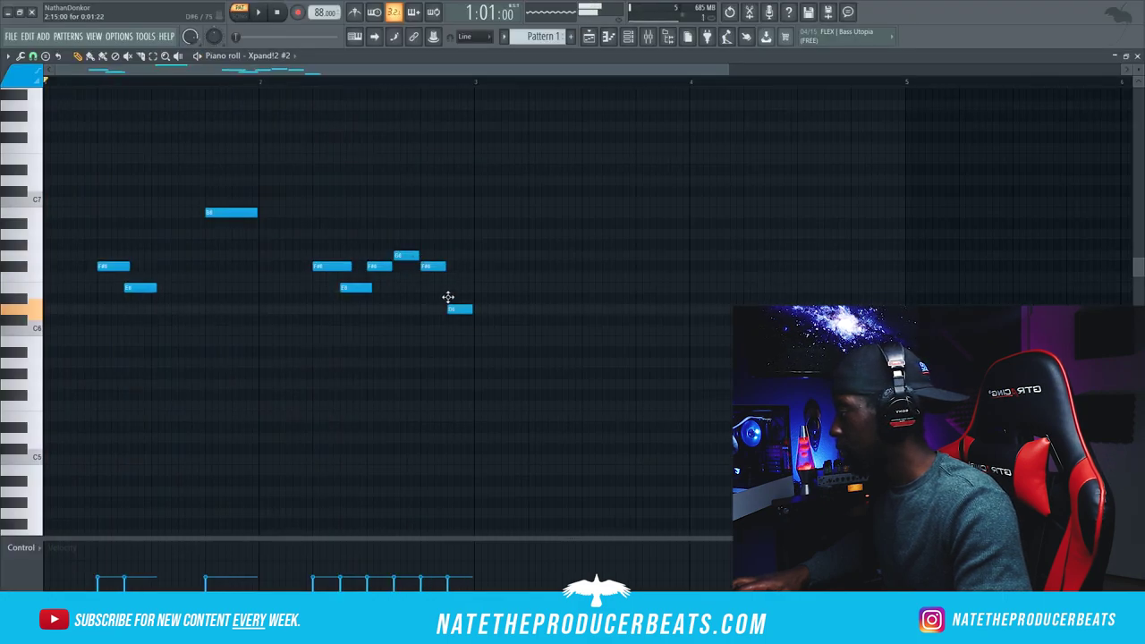
Step: Add an A6 at the start of bar 3 and an F#6 on beat 2, shortening both during playback checks
{"action": "left_click_drag", "start_coordinate": [501, 234], "coordinate": [582, 245]}
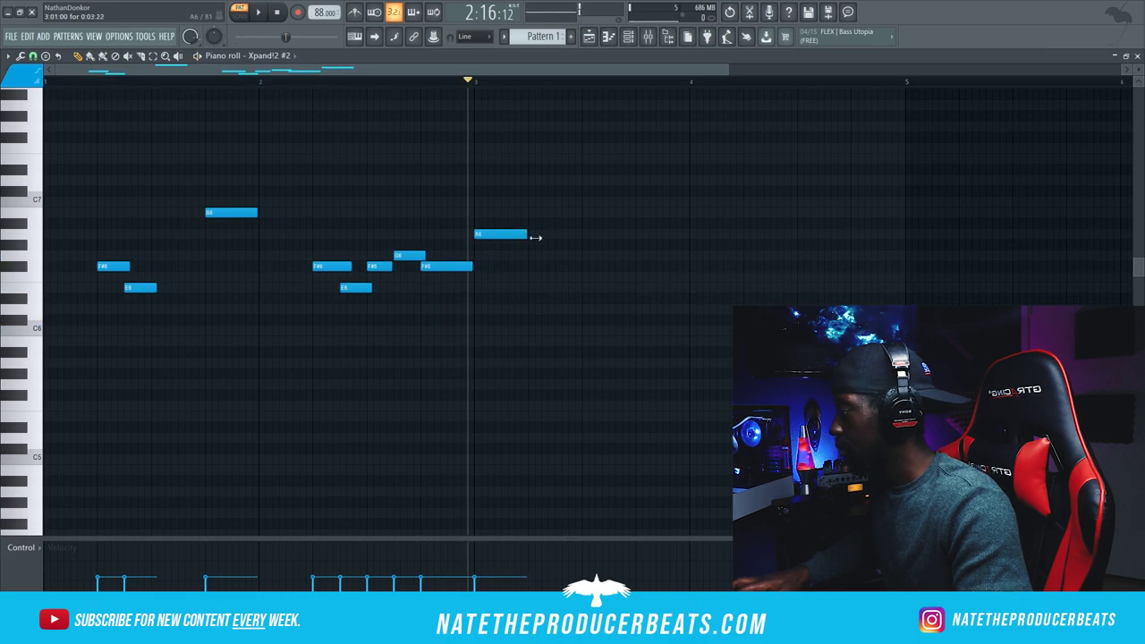
{"action": "key", "text": "space"}
{"action": "key", "text": "space"}
{"action": "key", "text": "space"}
{"action": "key", "text": "space"}
{"action": "left_click", "coordinate": [535, 266]}
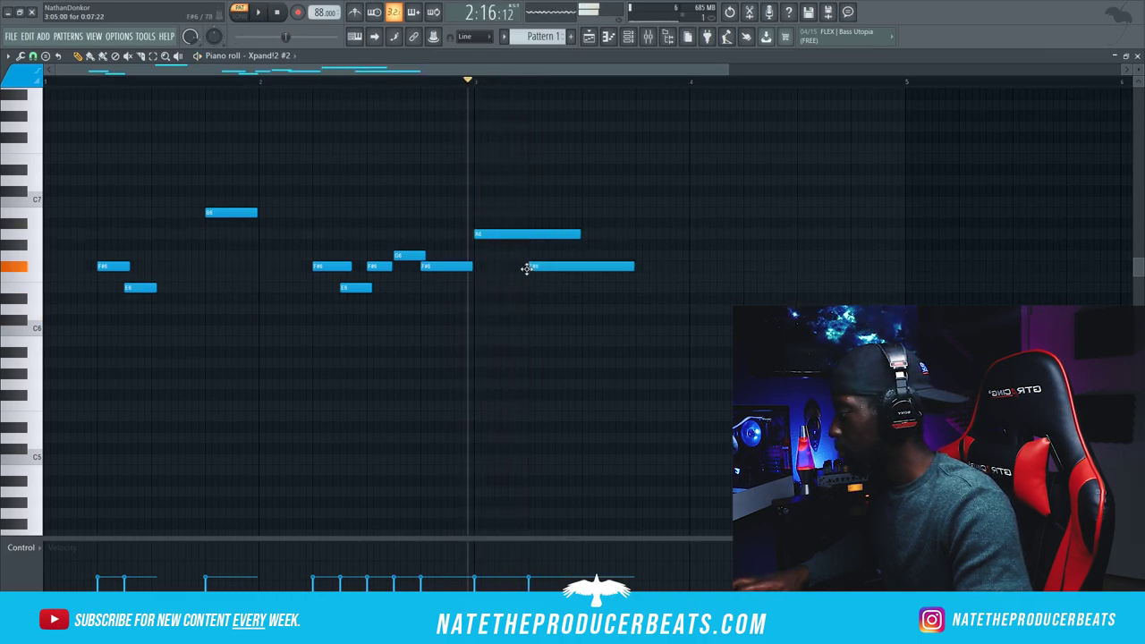
{"action": "key", "text": "space"}
{"action": "left_click_drag", "start_coordinate": [580, 234], "coordinate": [559, 234]}
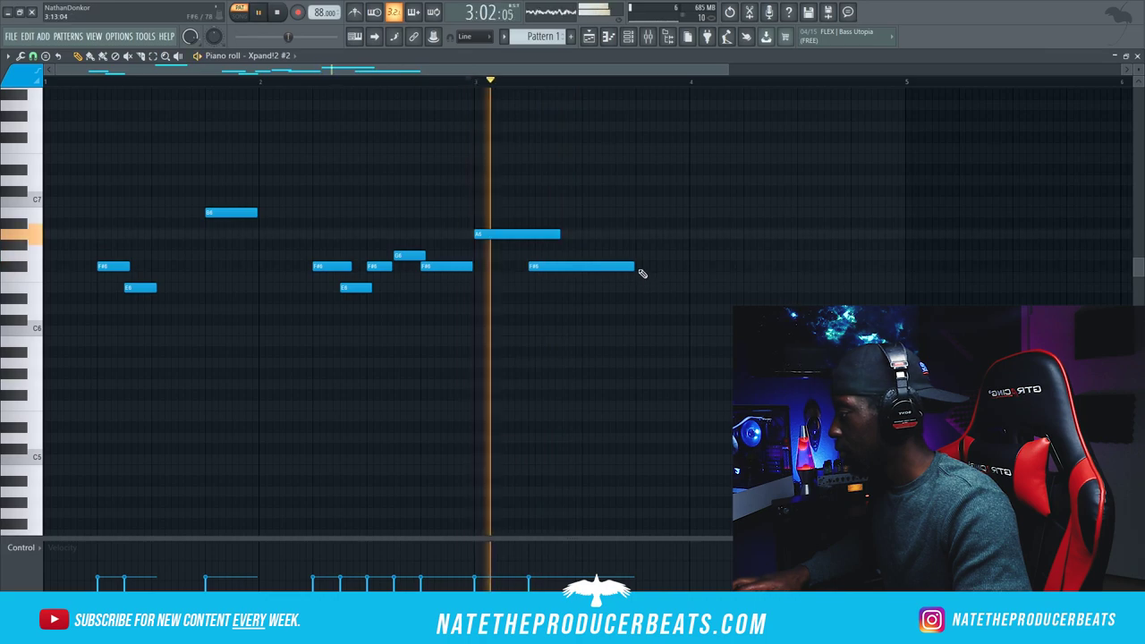
{"action": "left_click_drag", "start_coordinate": [631, 265], "coordinate": [574, 266]}
{"action": "key", "text": "space"}
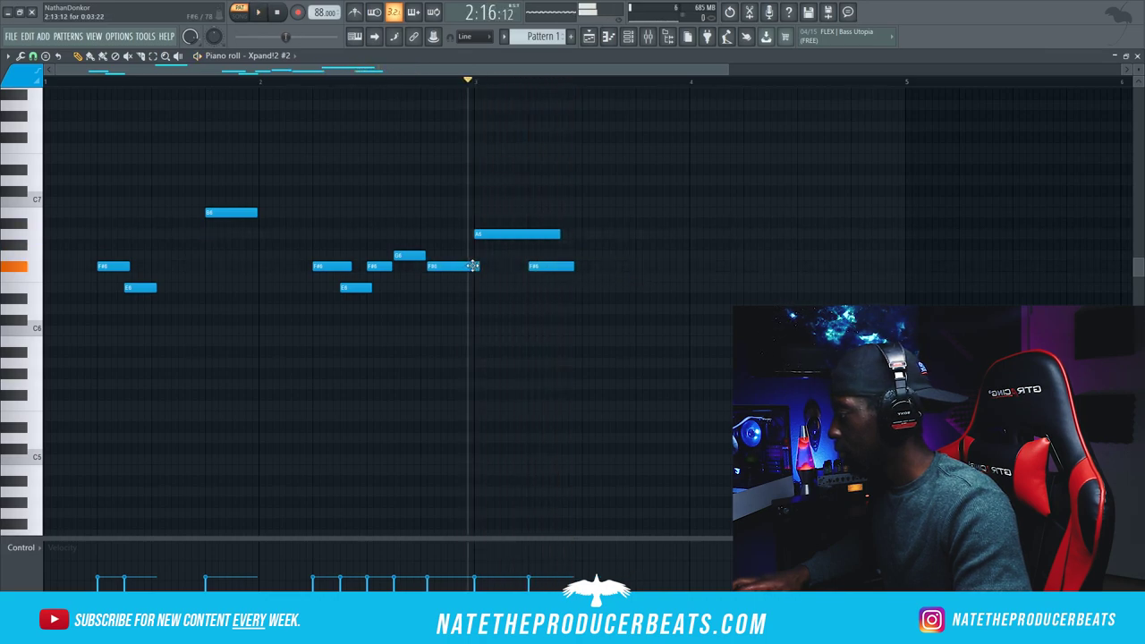
Step: Lengthen the F#6 notes ending bar 2 and inside bar 3, and add an E6 filling the second half of bar 3
{"action": "key", "text": "space"}
{"action": "left_click_drag", "start_coordinate": [491, 267], "coordinate": [499, 267]}
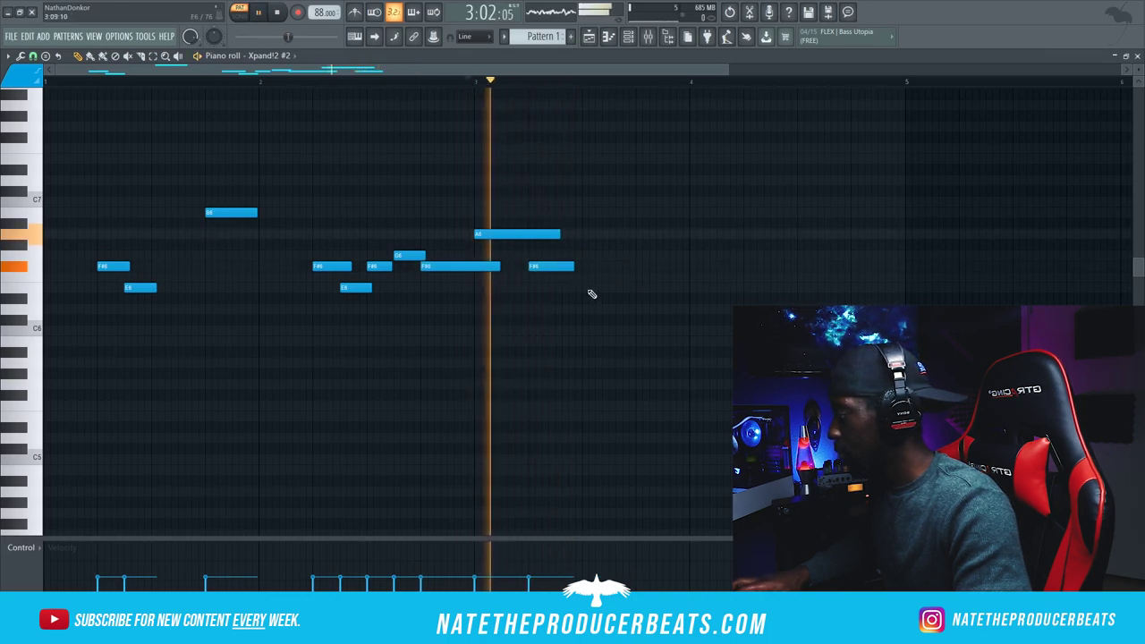
{"action": "key", "text": "space"}
{"action": "left_click", "coordinate": [579, 287]}
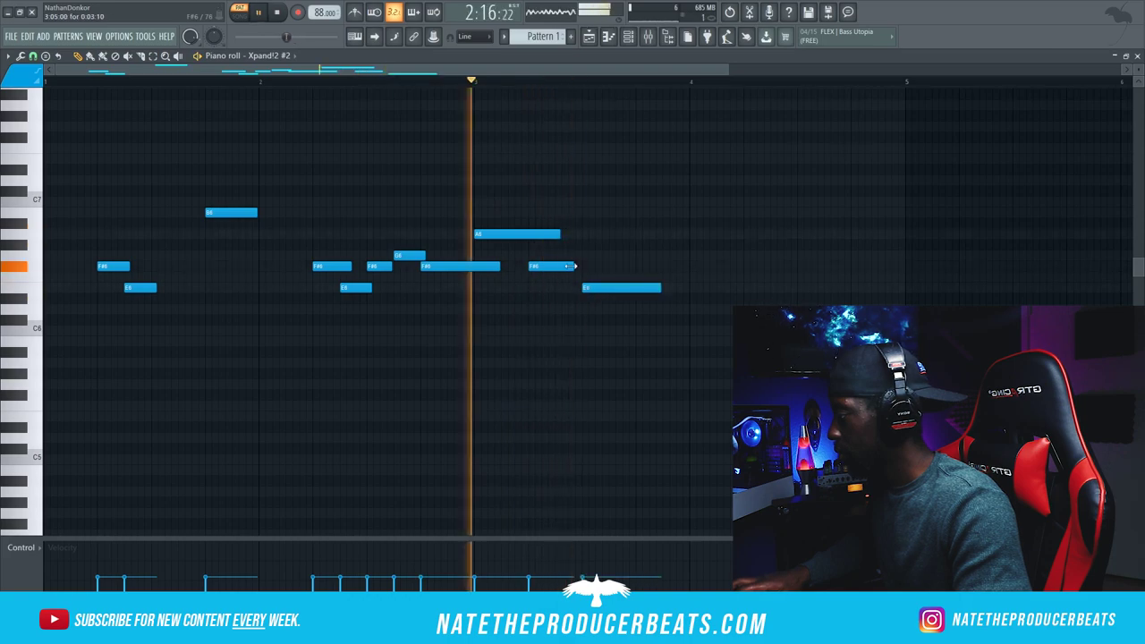
{"action": "left_click_drag", "start_coordinate": [570, 265], "coordinate": [582, 266]}
{"action": "left_click_drag", "start_coordinate": [659, 290], "coordinate": [681, 293]}
{"action": "key", "text": "space"}
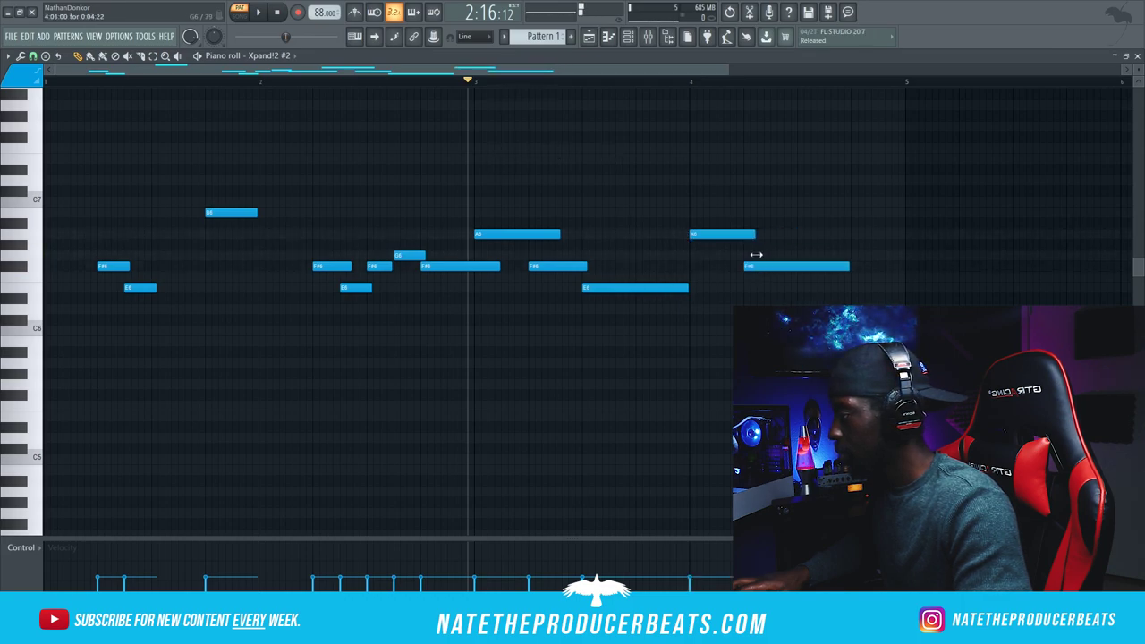
Step: Complete bar 4 with A6, F#6, A6, B6, D7 and C#7 notes, shortening the F#6 and B6
{"action": "left_click", "coordinate": [683, 81]}
{"action": "key", "text": "space"}
{"action": "key", "text": "space"}
{"action": "left_click_drag", "start_coordinate": [843, 267], "coordinate": [797, 281]}
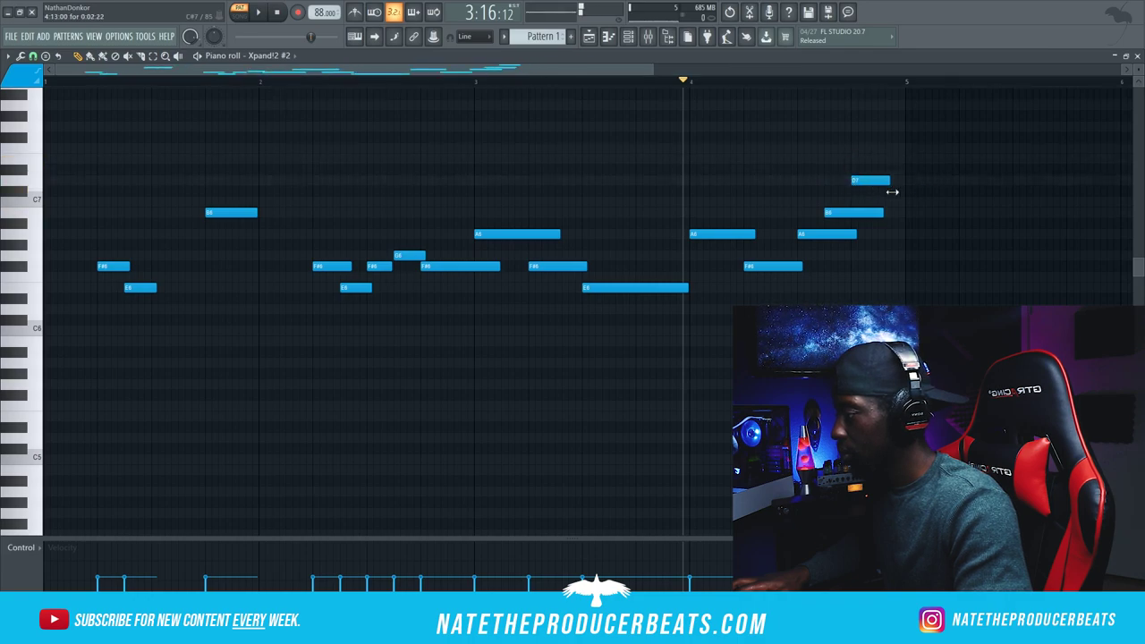
{"action": "key", "text": "space"}
{"action": "left_click_drag", "start_coordinate": [882, 213], "coordinate": [876, 216]}
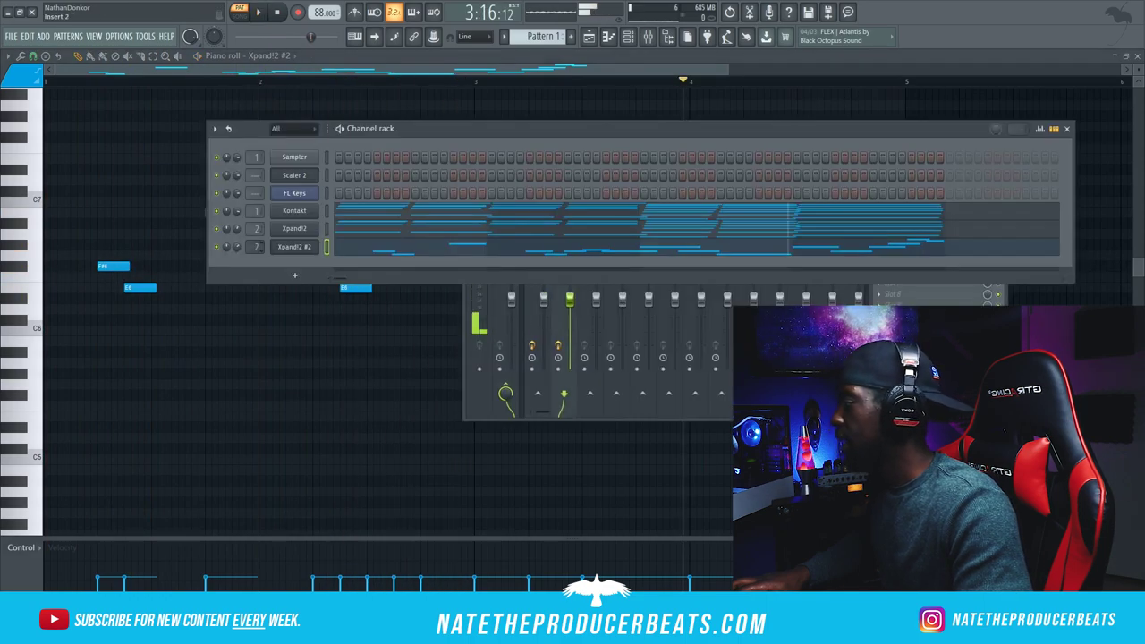
Step: Load Fruity parametric EQ 2 in the first effect slot of Insert 3
{"action": "left_click", "coordinate": [652, 38]}
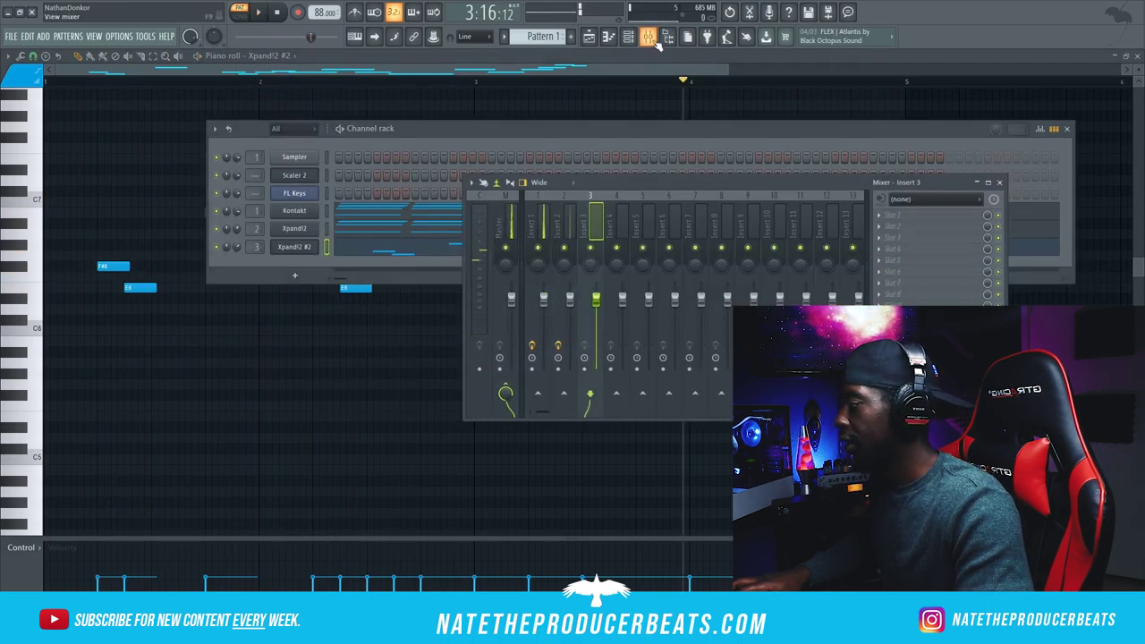
{"action": "left_click", "coordinate": [904, 201]}
{"action": "left_click", "coordinate": [709, 404]}
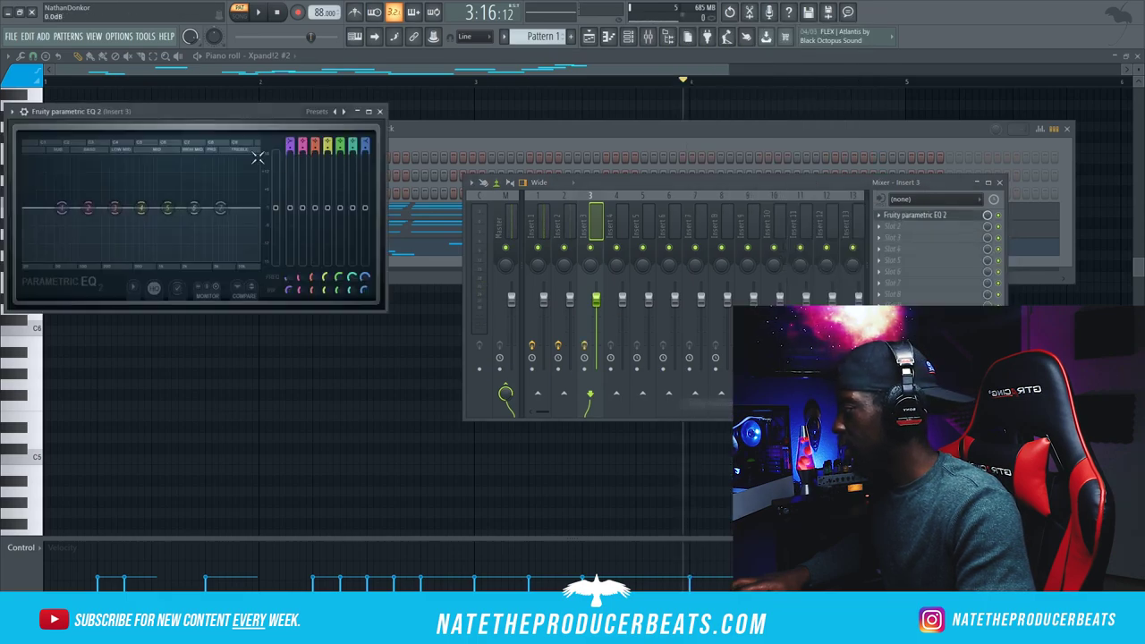
{"action": "left_click_drag", "start_coordinate": [193, 111], "coordinate": [592, 286]}
Step: Apply the 40Hz cut preset to the Insert 3 EQ and raise the low-cut frequency into the low mids
{"action": "left_click", "coordinate": [409, 285]}
{"action": "mouse_move", "coordinate": [438, 332]}
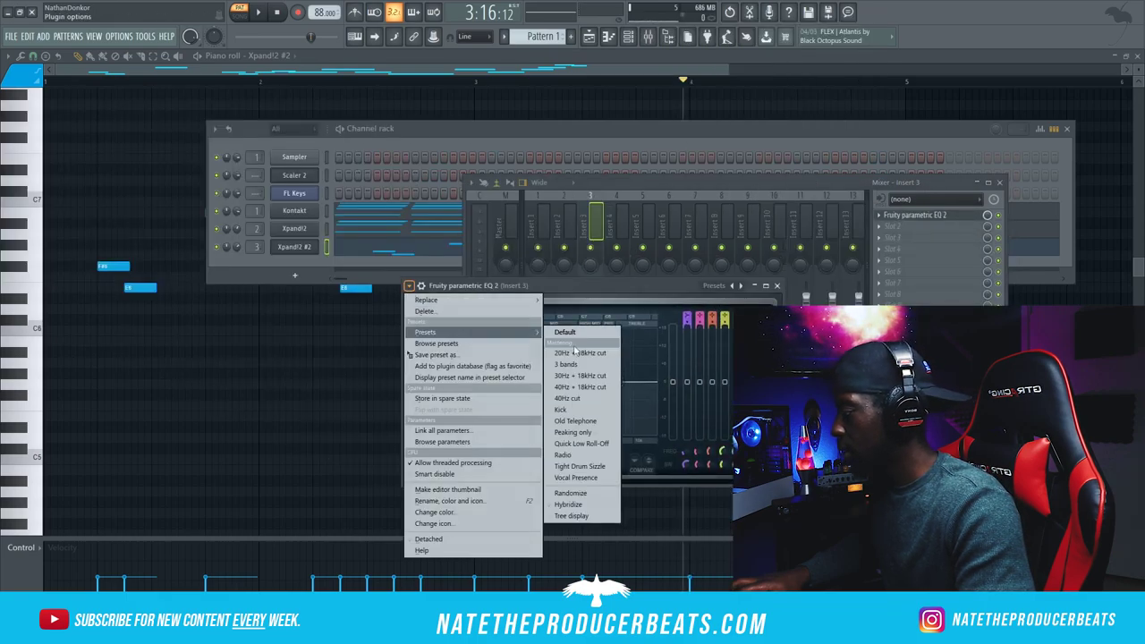
{"action": "left_click", "coordinate": [592, 410]}
{"action": "left_click_drag", "start_coordinate": [457, 381], "coordinate": [527, 382]}
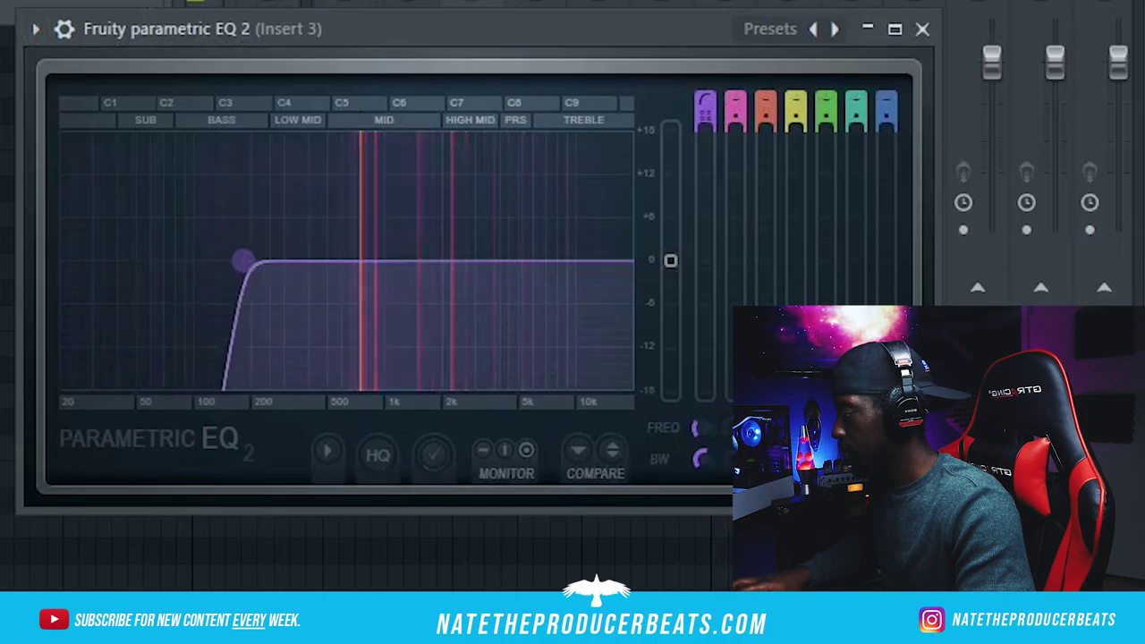
{"action": "left_click_drag", "start_coordinate": [269, 260], "coordinate": [273, 260]}
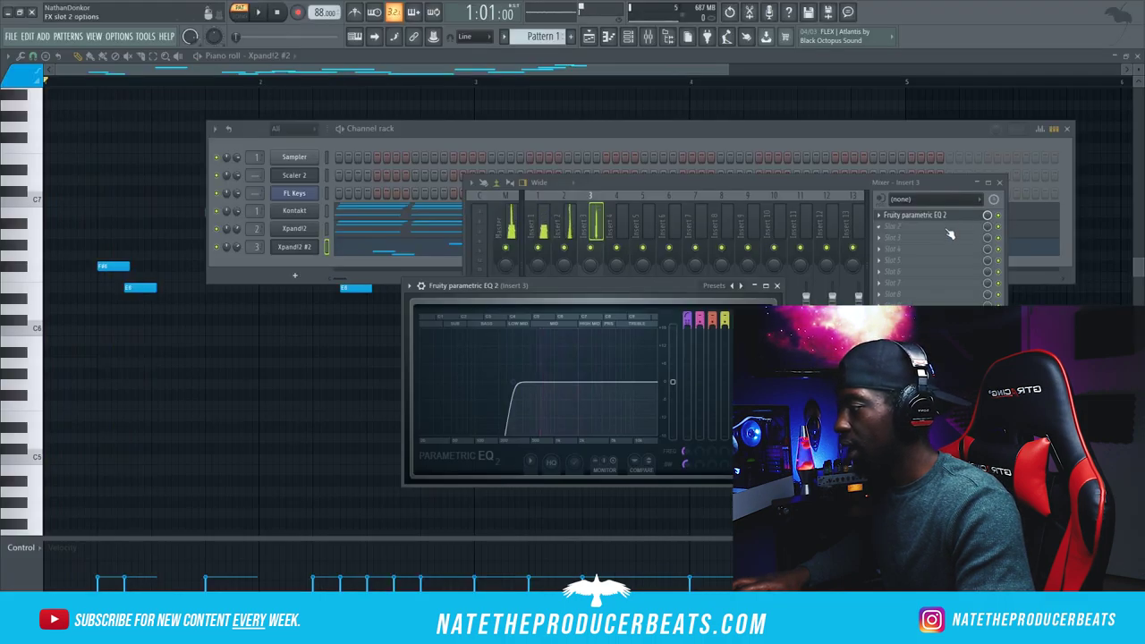
Step: Load FIN-MICRO in the second slot of Insert 3 and turn up its Amount in Chorus mode during playback
{"action": "left_click", "coordinate": [949, 228]}
{"action": "left_click", "coordinate": [713, 24]}
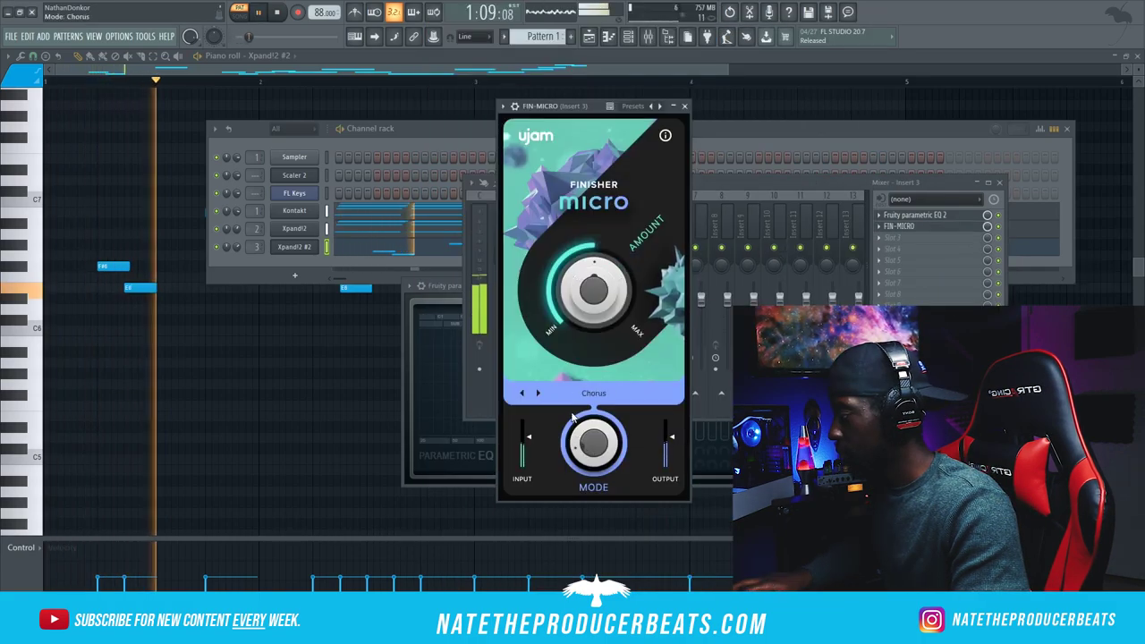
{"action": "left_click_drag", "start_coordinate": [590, 328], "coordinate": [599, 247]}
{"action": "left_click", "coordinate": [277, 11]}
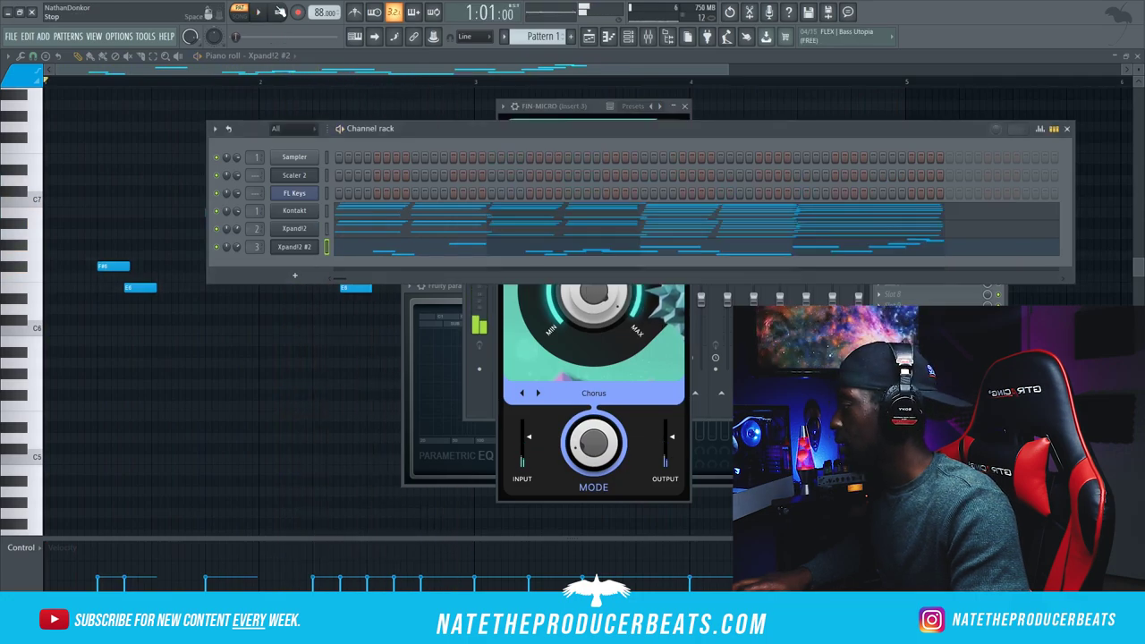
Step: Clone the Xpand!2 #2 channel and copy its melody notes into the clone
{"action": "right_click", "coordinate": [300, 253]}
{"action": "left_click", "coordinate": [335, 355]}
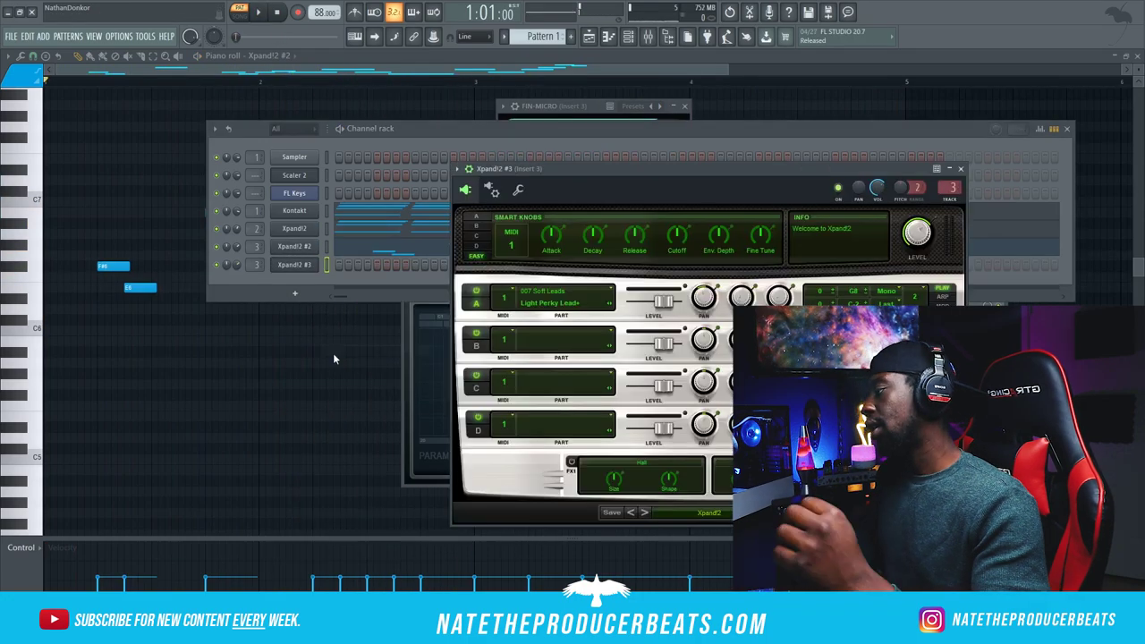
{"action": "left_click", "coordinate": [334, 355]}
{"action": "left_click", "coordinate": [628, 36]}
{"action": "right_click", "coordinate": [306, 251]}
{"action": "left_click", "coordinate": [453, 259]}
{"action": "right_click", "coordinate": [297, 267]}
{"action": "left_click", "coordinate": [456, 286]}
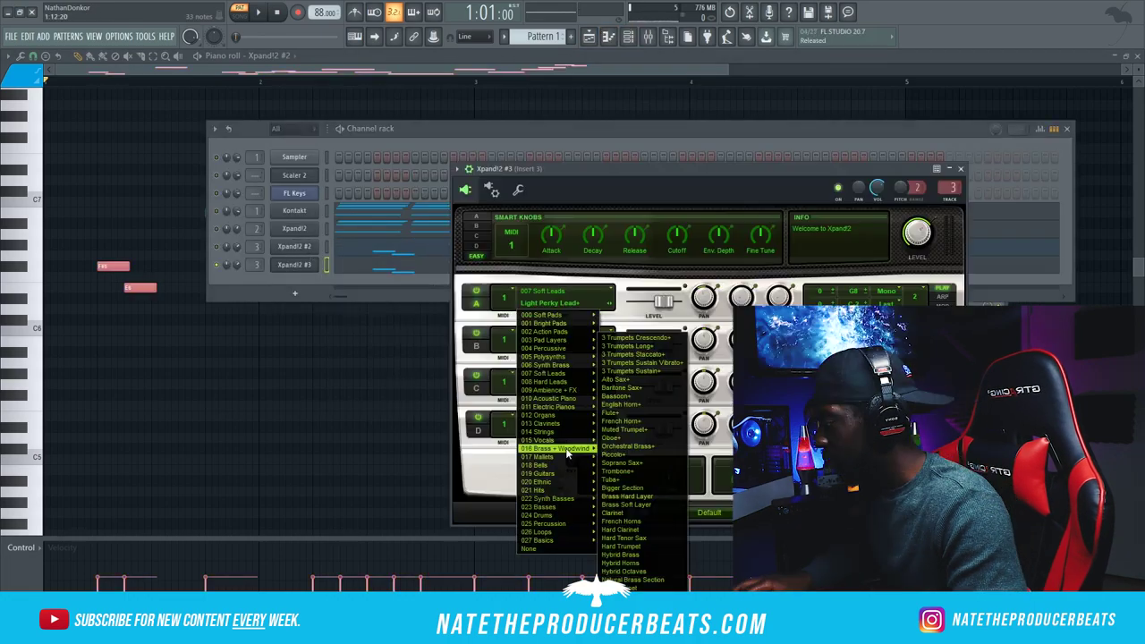
Step: Load the Flute+ patch from 016 Brass + Woodwind in Xpand!2 #3 and lower the channel's volume while it plays
{"action": "left_click", "coordinate": [611, 412]}
{"action": "key", "text": "space"}
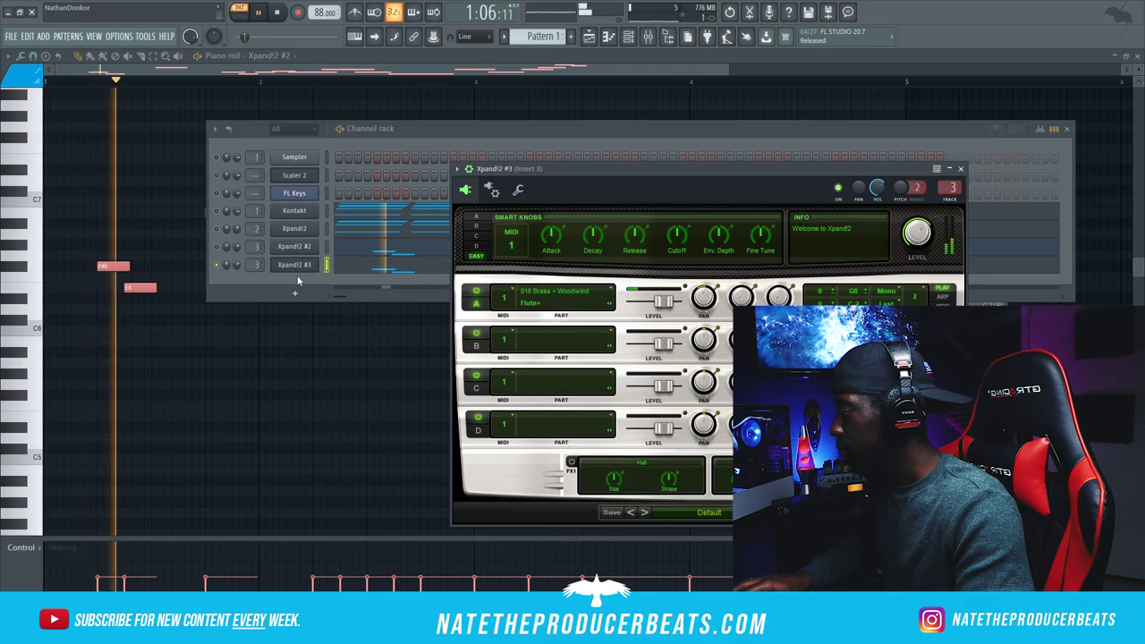
{"action": "left_click_drag", "start_coordinate": [237, 265], "coordinate": [237, 273]}
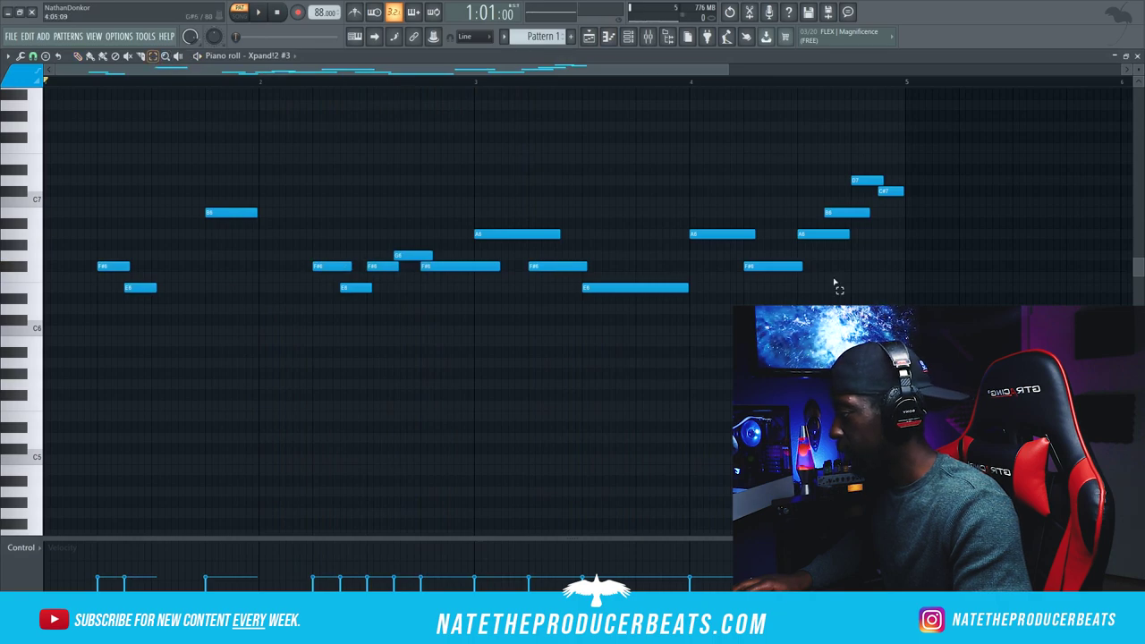
Step: Select all melody notes of Xpand!2 #3, shorten them into staccato hits, and preview the channel
{"action": "key", "text": "ctrl+a"}
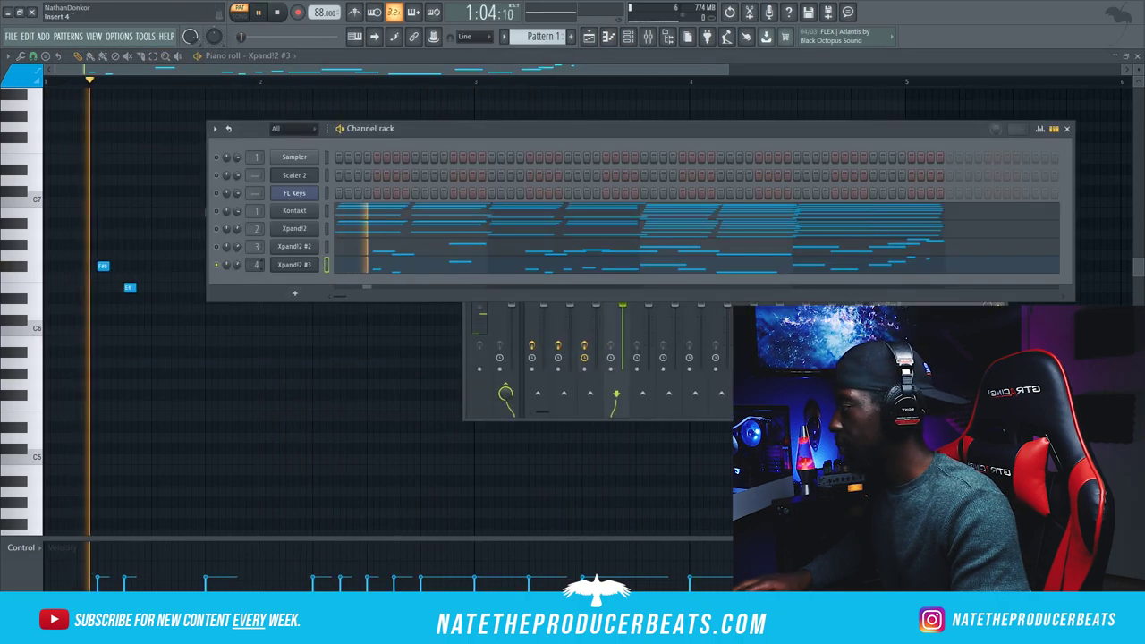
{"action": "key", "text": "space"}
{"action": "key", "text": "space"}
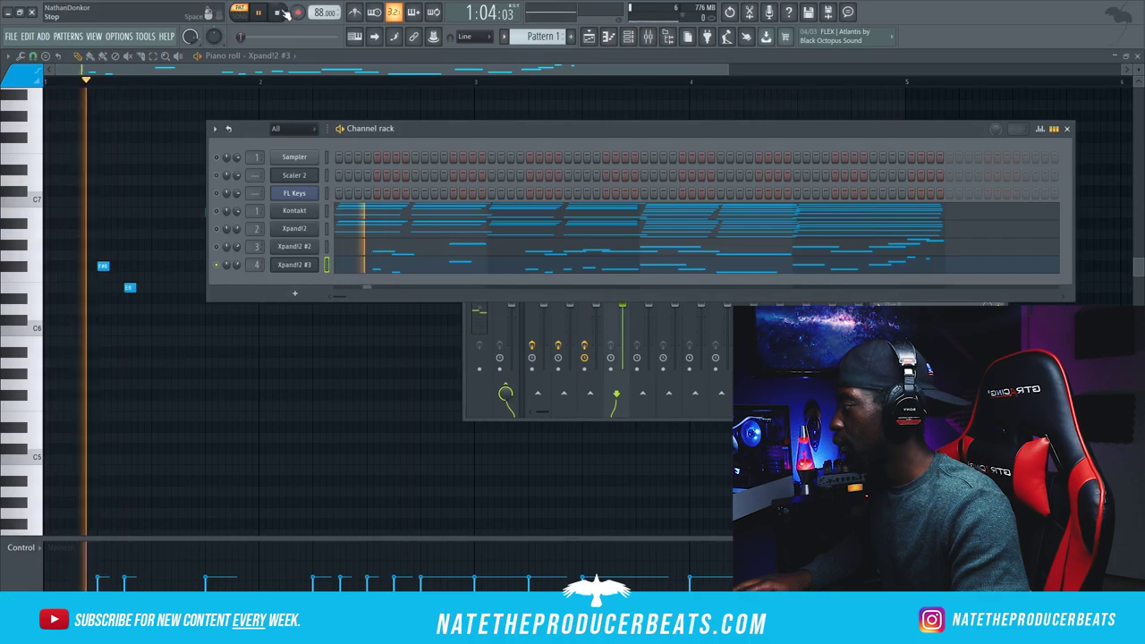
Step: Load ValhallaSupermassive in the first effect slot of Insert 4 and set its mode to Lyra
{"action": "left_click", "coordinate": [647, 35]}
{"action": "left_click", "coordinate": [897, 215]}
{"action": "mouse_move", "coordinate": [899, 226]}
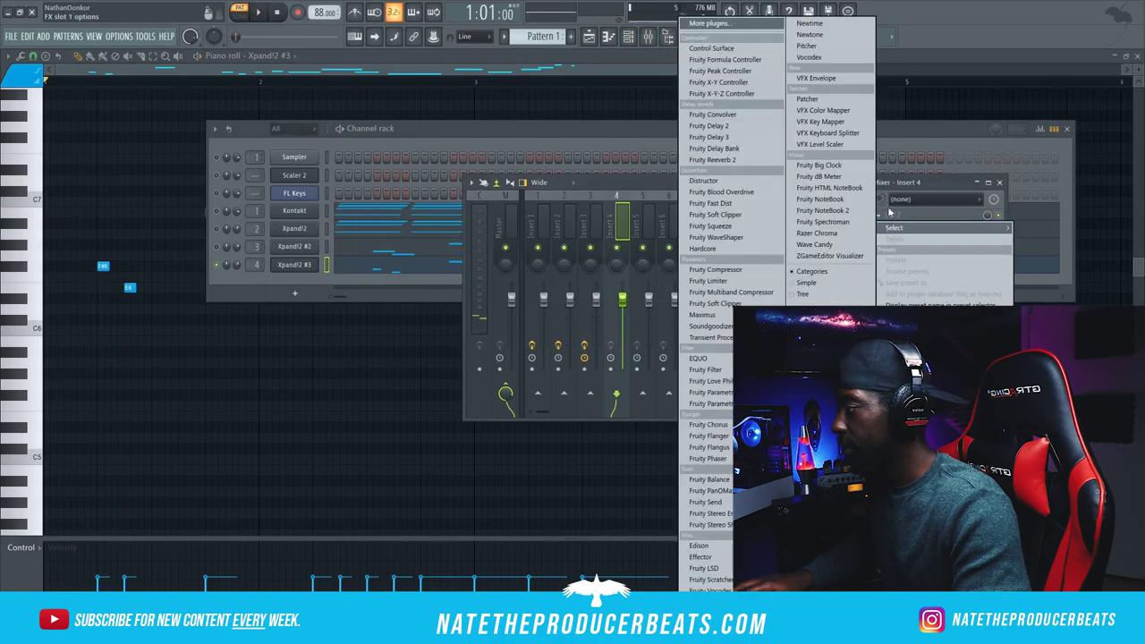
{"action": "left_click", "coordinate": [711, 24]}
{"action": "type", "text": "val"}
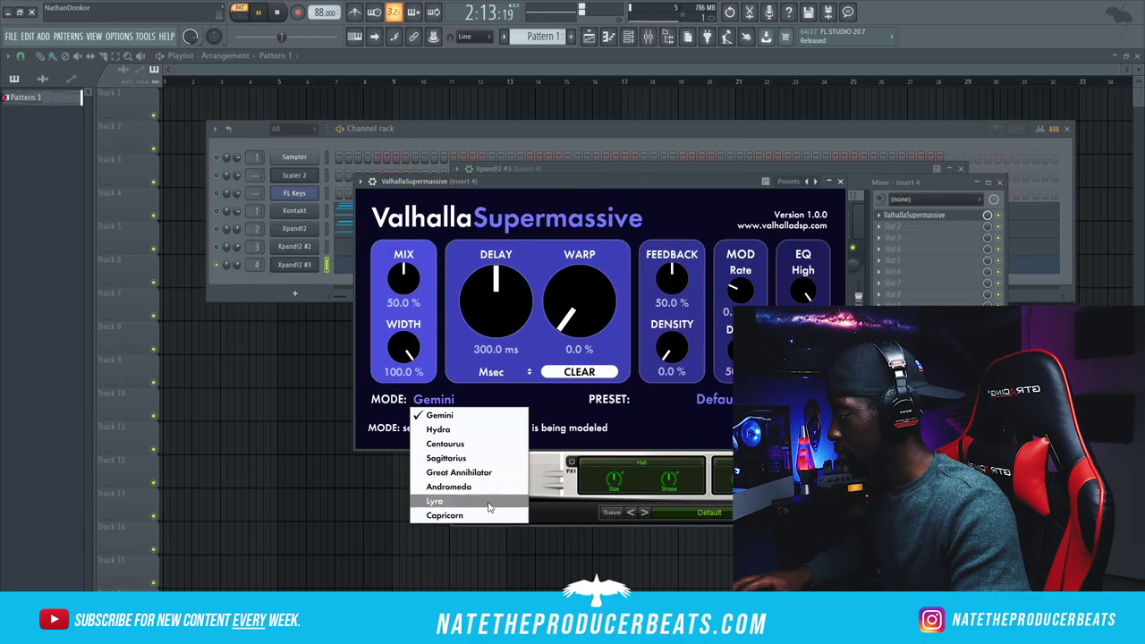
{"action": "left_click", "coordinate": [487, 504]}
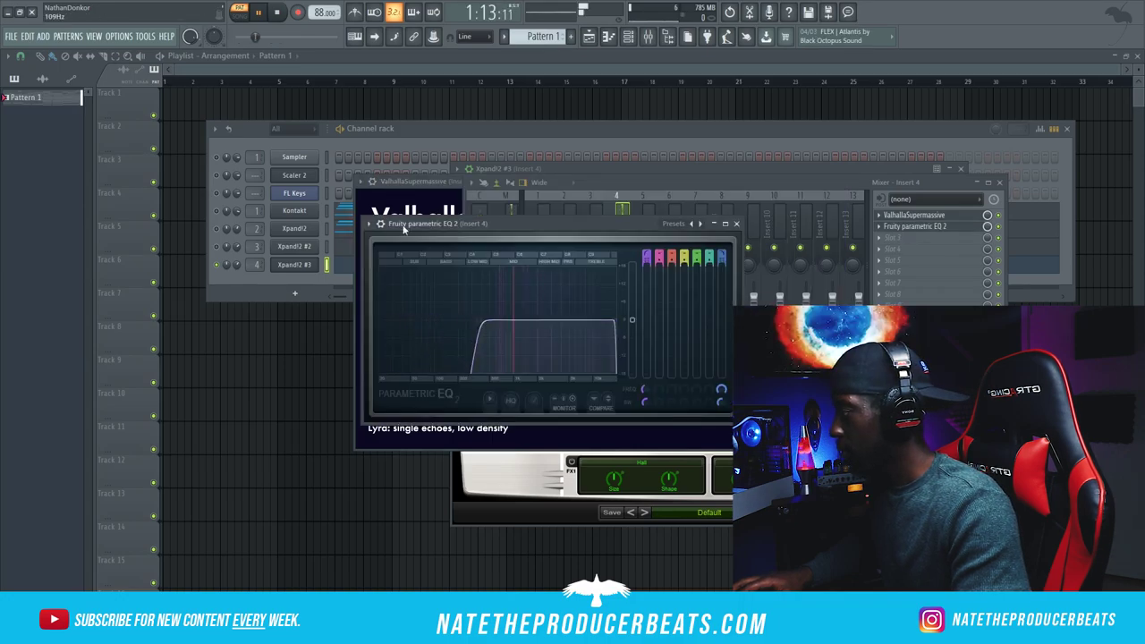
Step: Load PanCake2 in the third effect slot of Insert 4 and apply its Fast to Slow preset
{"action": "left_click", "coordinate": [952, 237]}
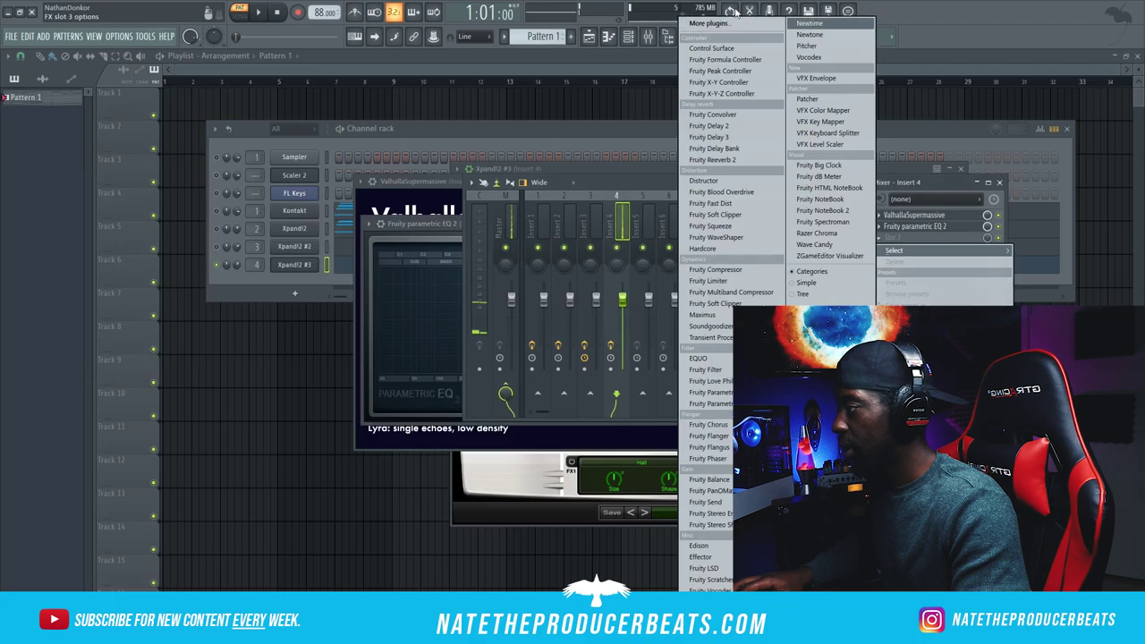
{"action": "left_click", "coordinate": [728, 23]}
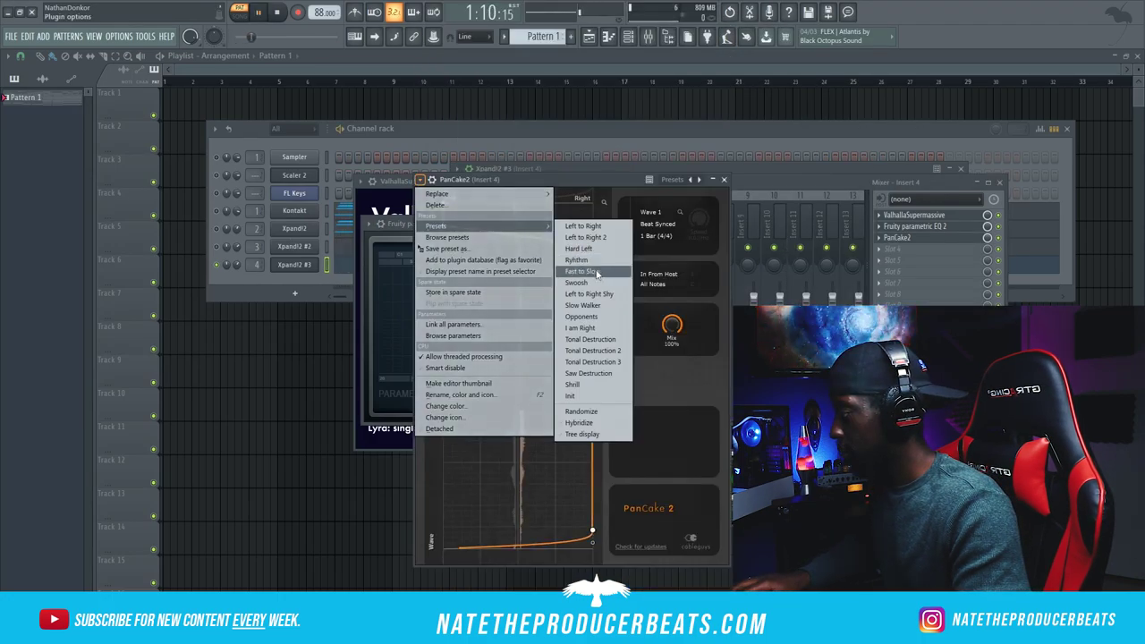
{"action": "left_click", "coordinate": [596, 272]}
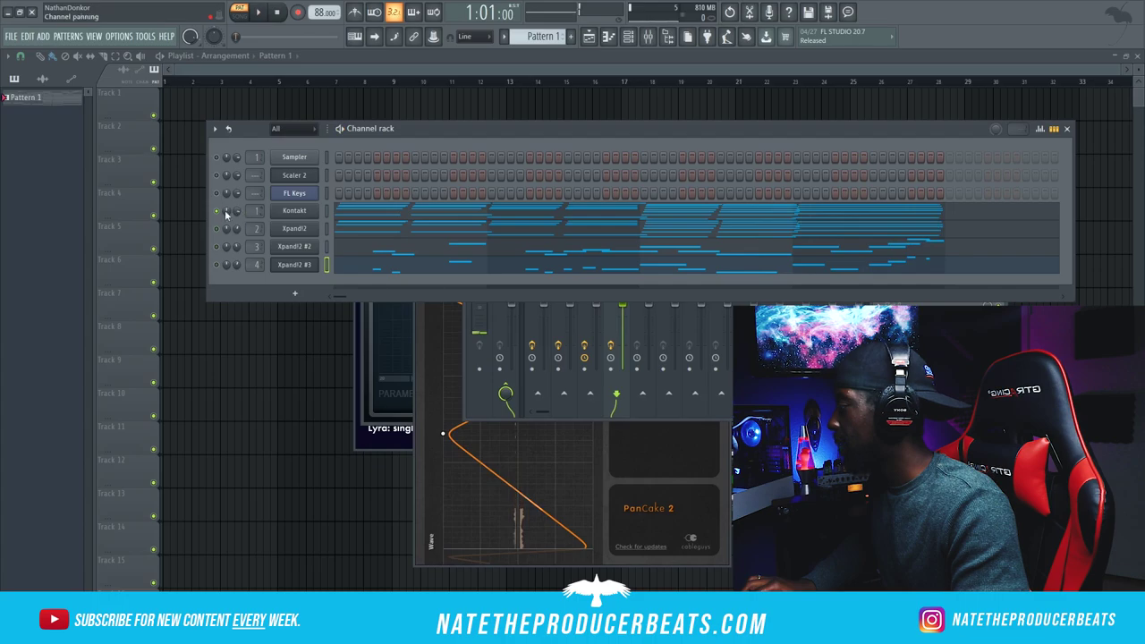
Step: Open the Kontakt chords in the piano roll, play them, and transpose them down one semitone
{"action": "left_click", "coordinate": [362, 215]}
{"action": "key", "text": "space"}
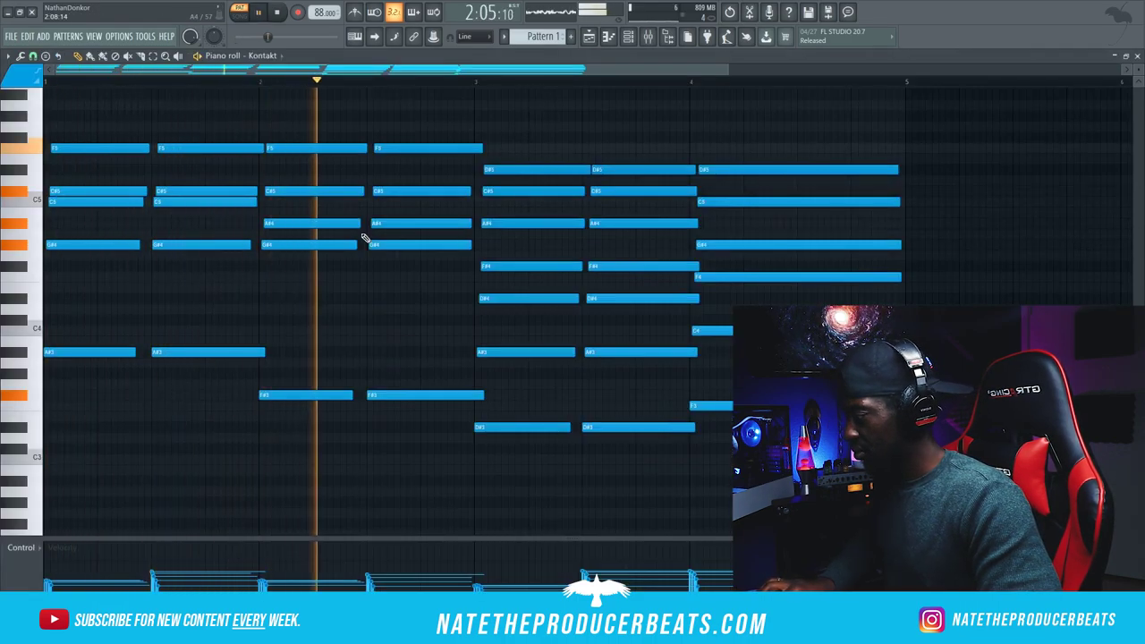
{"action": "key", "text": "Down"}
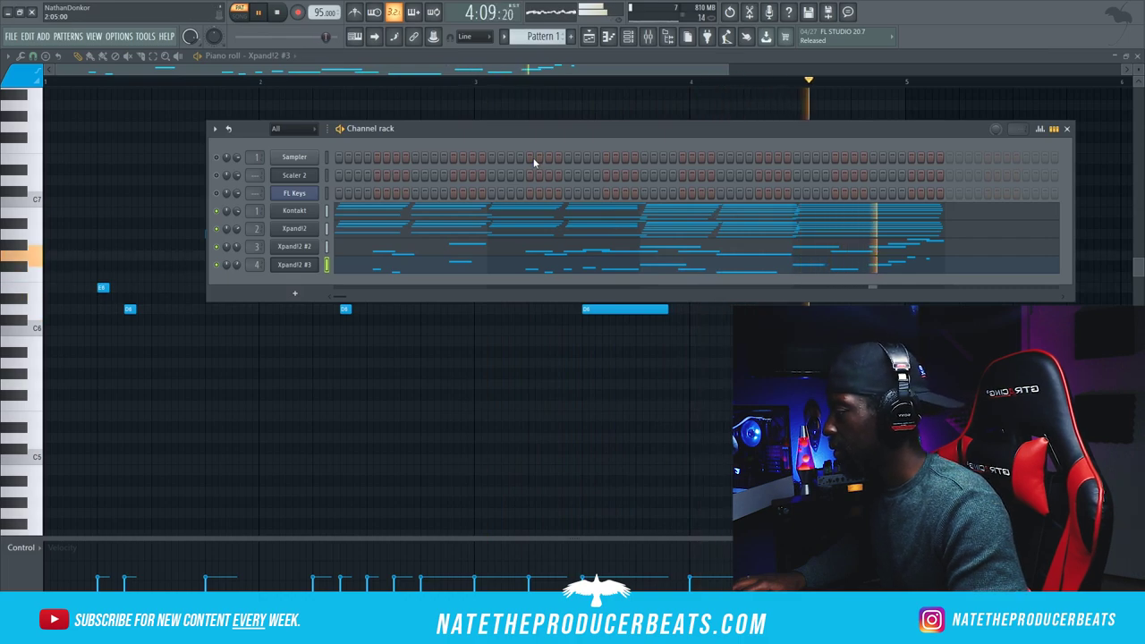
Step: Add an Arcade channel and enter the one-bar notes A4, E5, G5 and D5 in its piano roll
{"action": "left_click", "coordinate": [668, 36]}
{"action": "key", "text": "space"}
{"action": "left_click", "coordinate": [48, 251]}
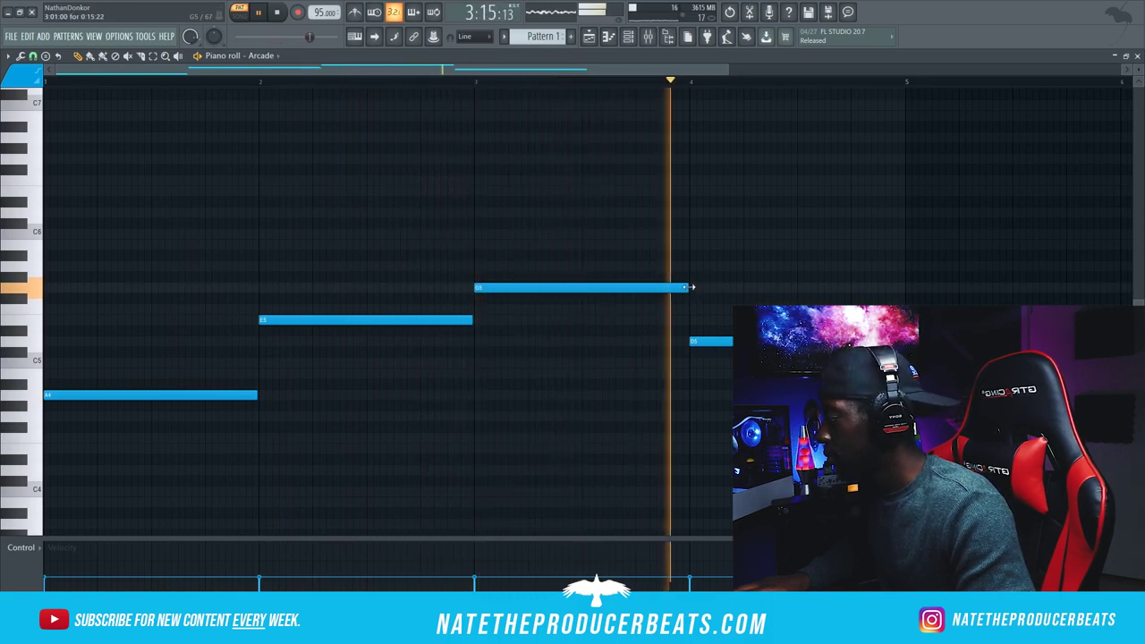
{"action": "left_click", "coordinate": [647, 38]}
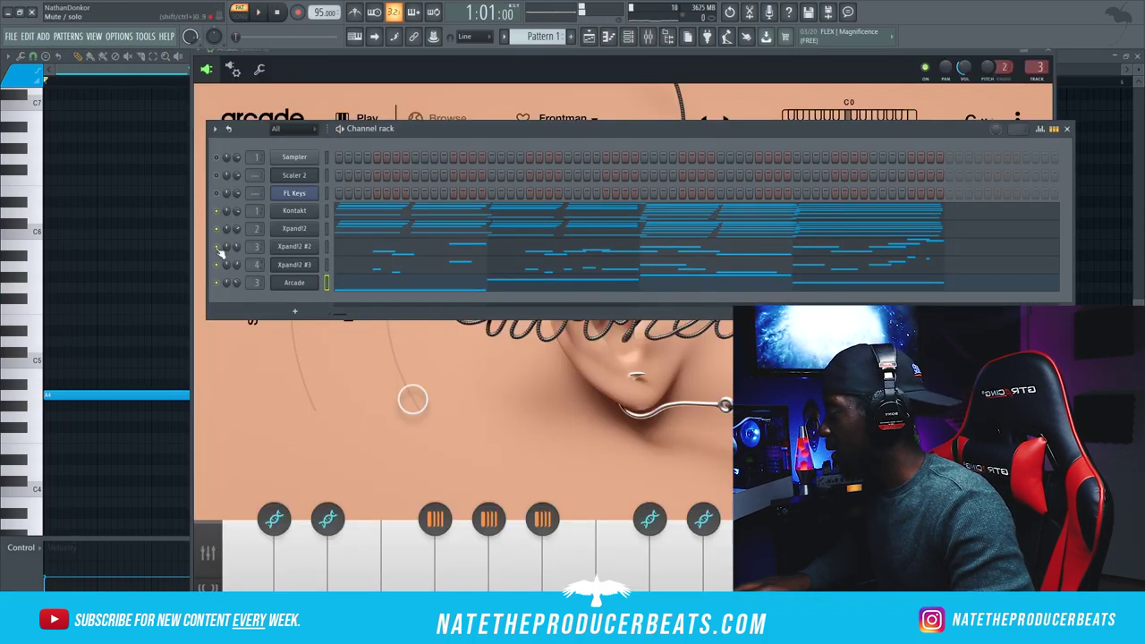
Step: Delete the first D6 of the Xpand!2 #2 melody and extend the E6 before it during playback
{"action": "left_click", "coordinate": [331, 246]}
{"action": "key", "text": "space"}
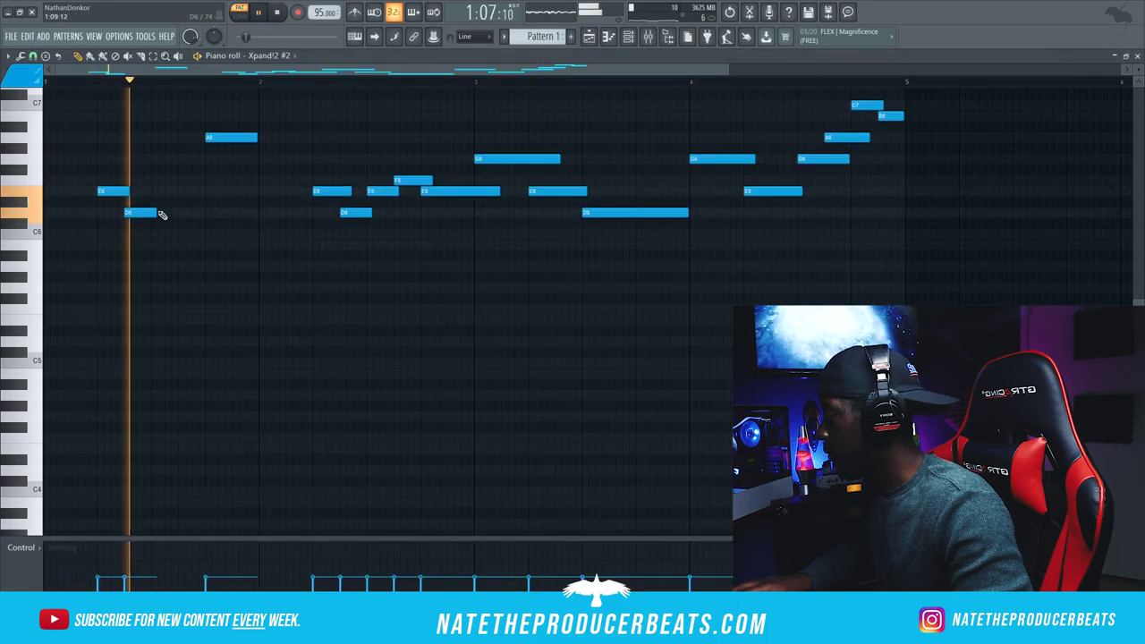
{"action": "right_click", "coordinate": [145, 211]}
{"action": "left_click_drag", "start_coordinate": [129, 192], "coordinate": [151, 193]}
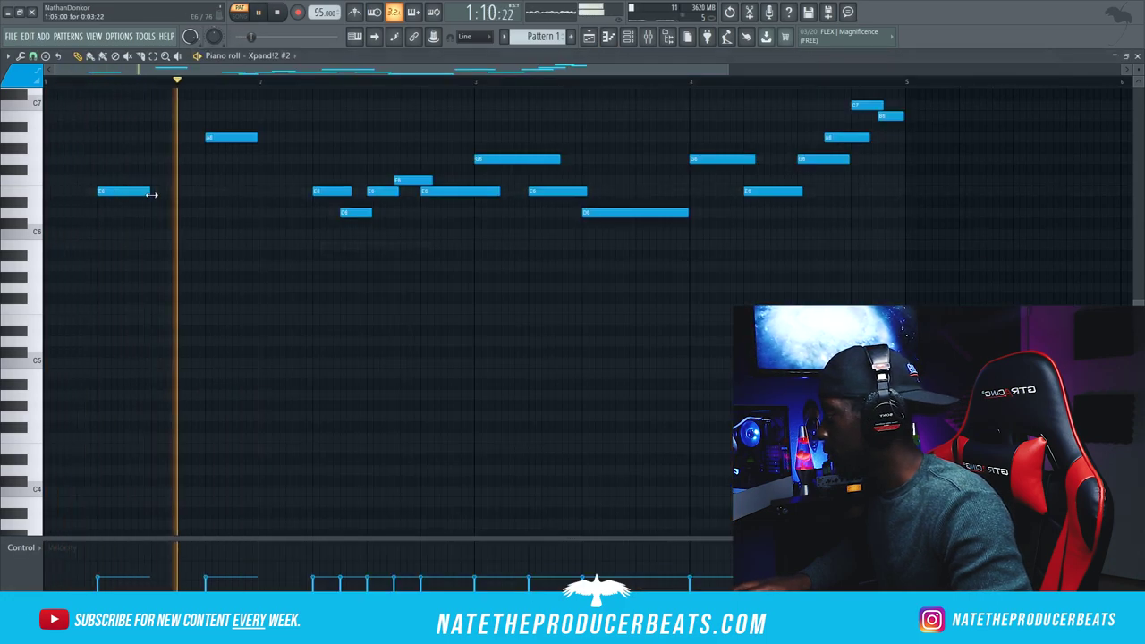
Step: Thin the Xpand!2 #2 melody by deleting D6 and E6 in bar 2, G6 and D6 in bar 3, and E6 and A6 in bar 4
{"action": "right_click", "coordinate": [357, 213]}
{"action": "right_click", "coordinate": [385, 191]}
{"action": "right_click", "coordinate": [523, 159]}
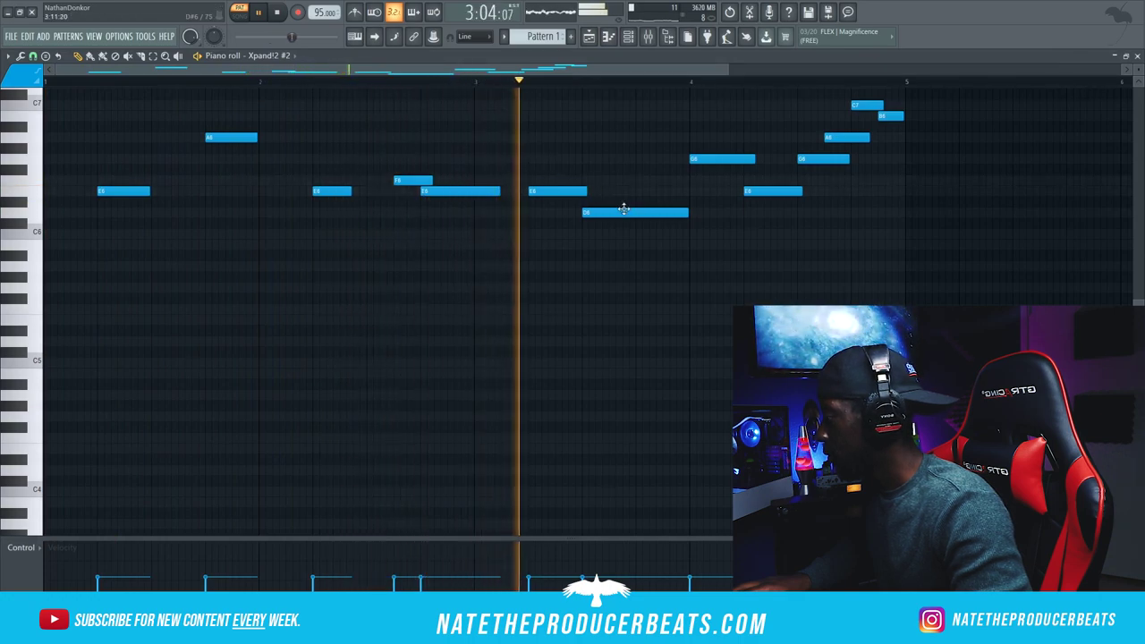
{"action": "right_click", "coordinate": [676, 214]}
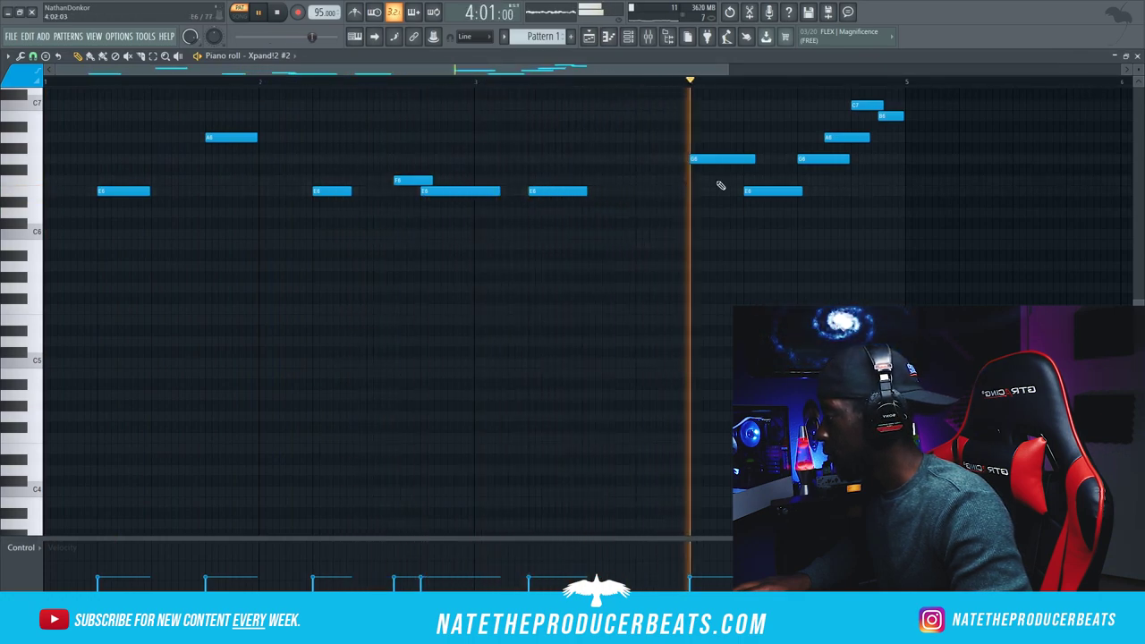
{"action": "right_click", "coordinate": [760, 191]}
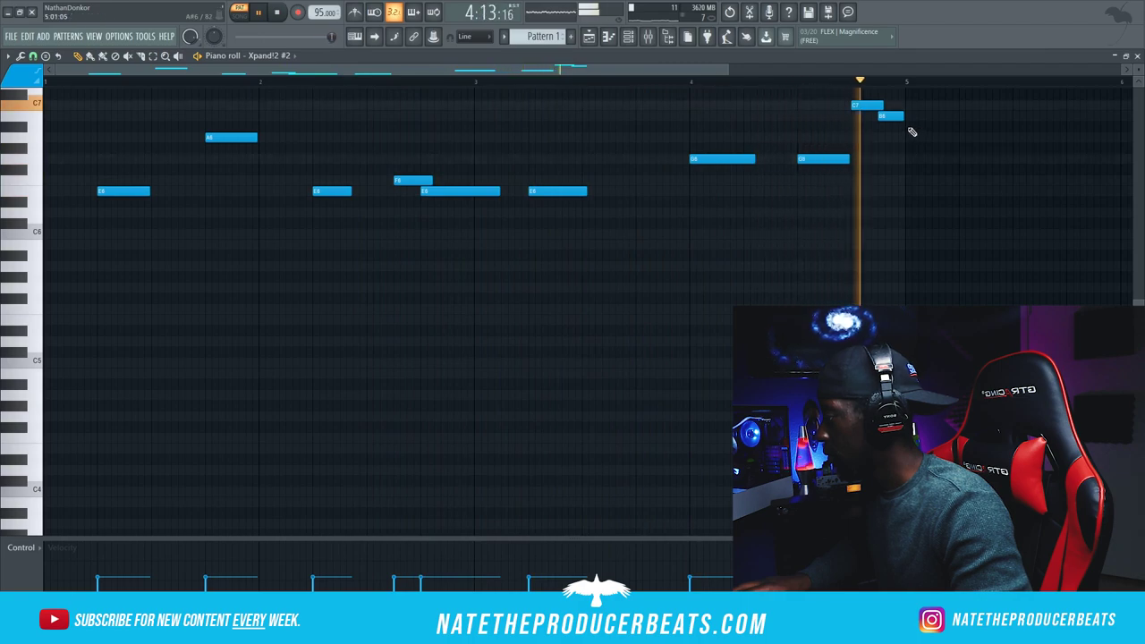
Step: Place an E6 and a D6 note in bar 3 of the Xpand!2 #2 melody and play it back
{"action": "scroll", "coordinate": [582, 295], "scroll_direction": "up", "scroll_amount": 3}
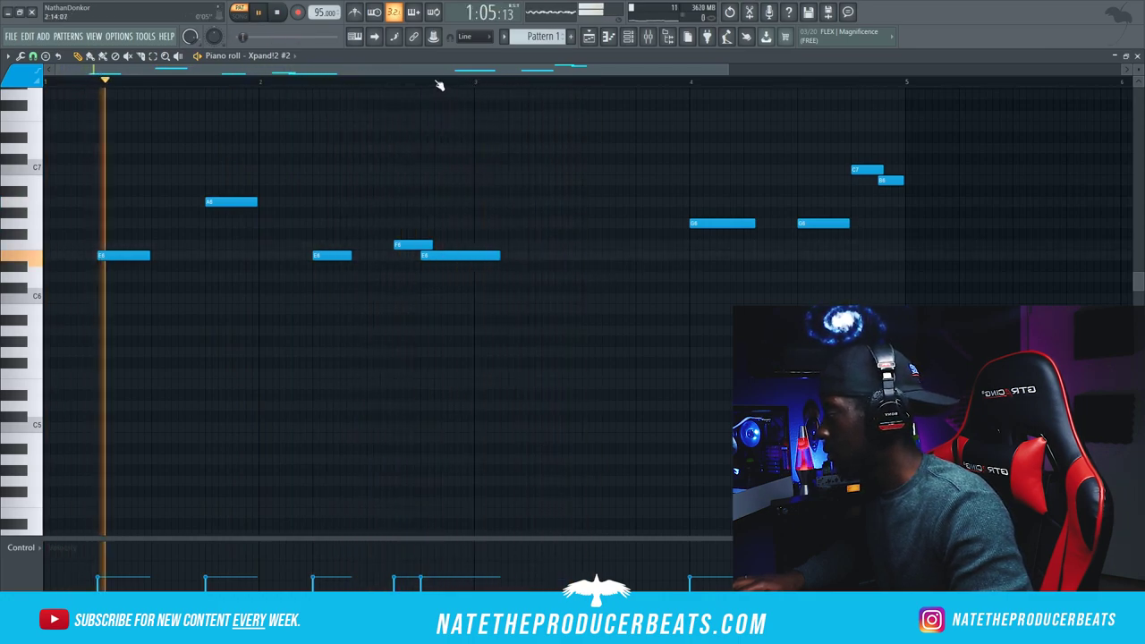
{"action": "left_click", "coordinate": [534, 256]}
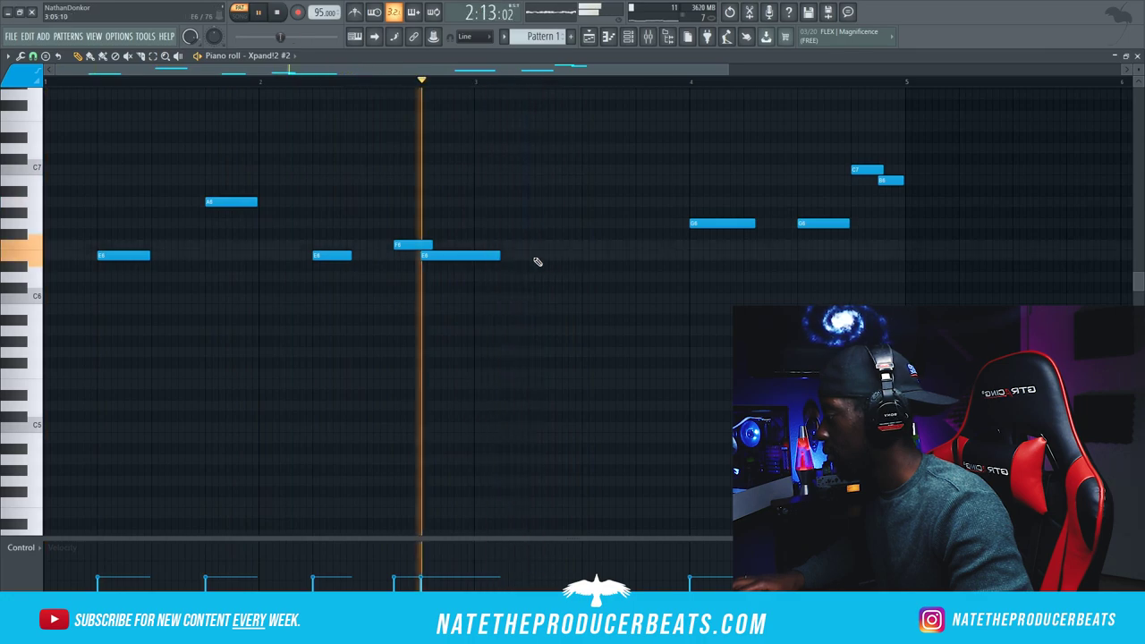
{"action": "left_click", "coordinate": [638, 298]}
{"action": "key", "text": "space"}
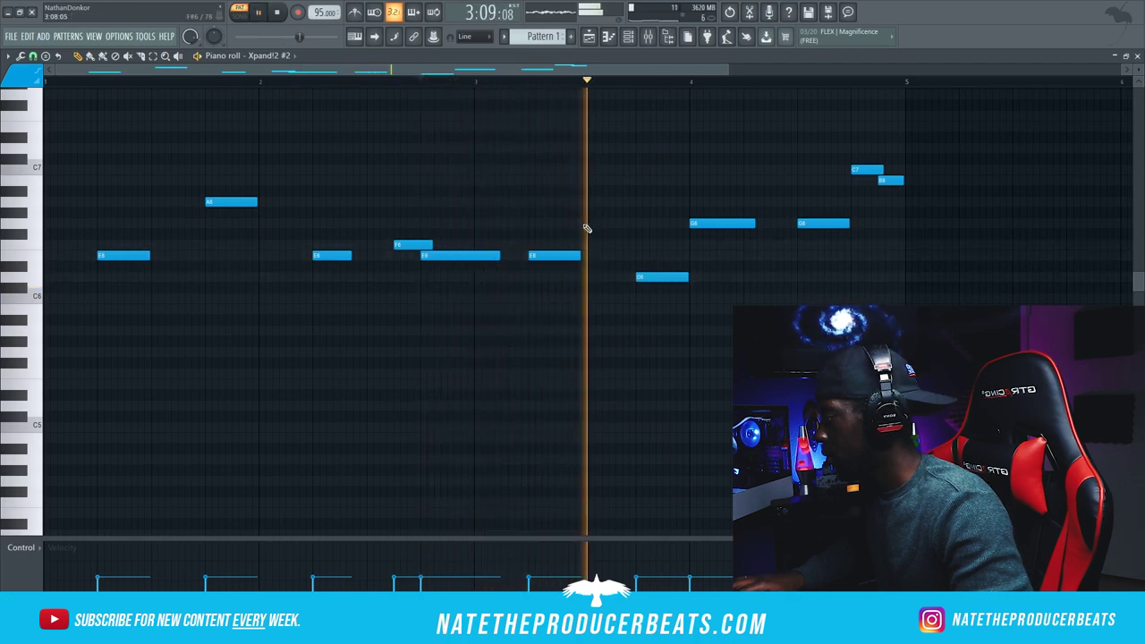
Step: Add an NTPB Hi Hat sample channel to the channel rack and fill each 2 steps
{"action": "left_click", "coordinate": [627, 35]}
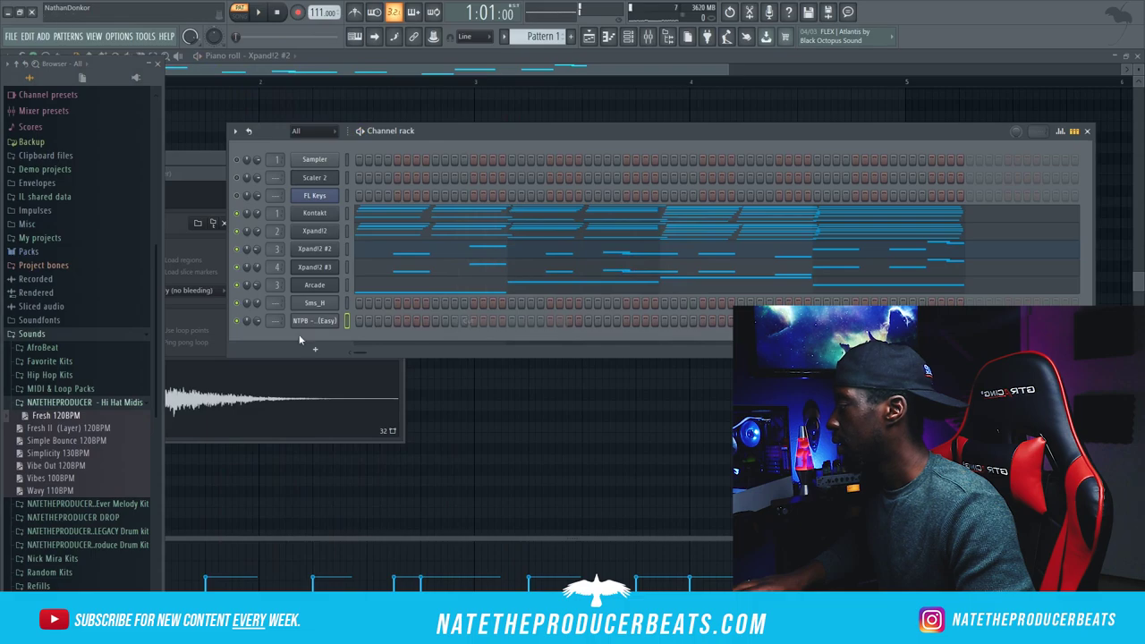
{"action": "right_click", "coordinate": [331, 321]}
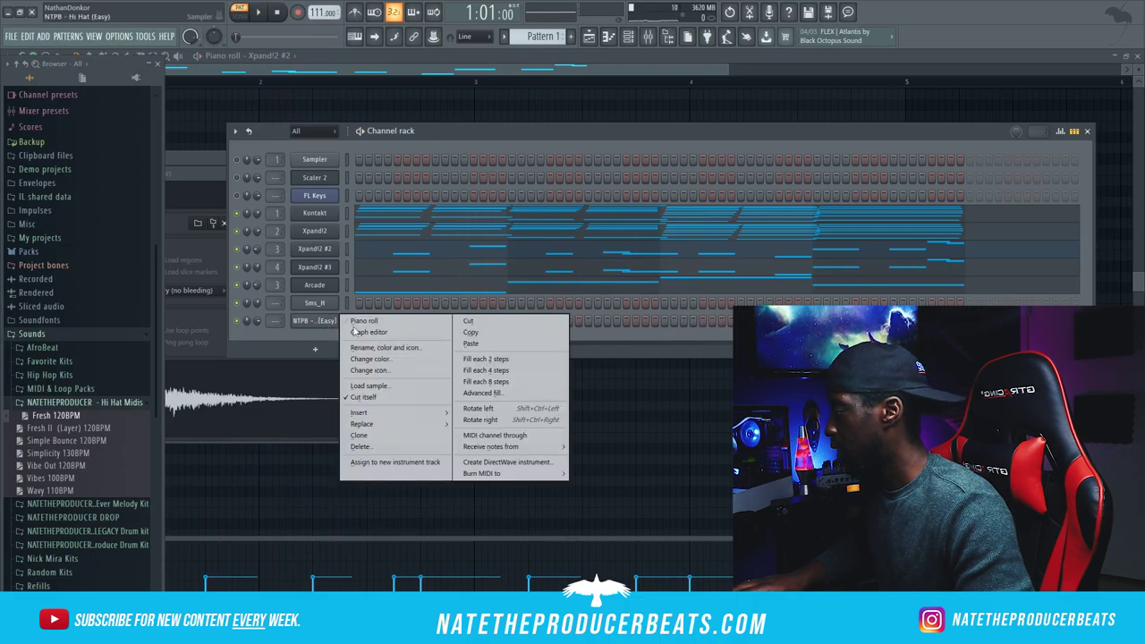
{"action": "left_click", "coordinate": [523, 359]}
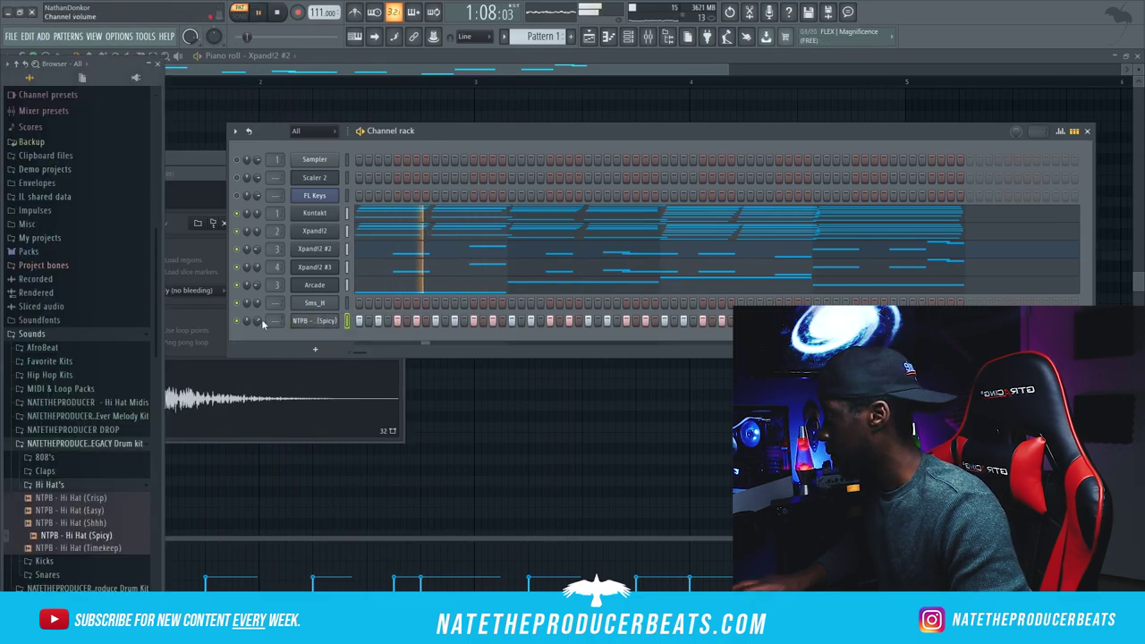
Step: Clone the NTPB Hi Hat (Spicy) channel and bring in the tuff - 135bpm hi-hat MIDI from Unknown Library Packs
{"action": "right_click", "coordinate": [331, 320]}
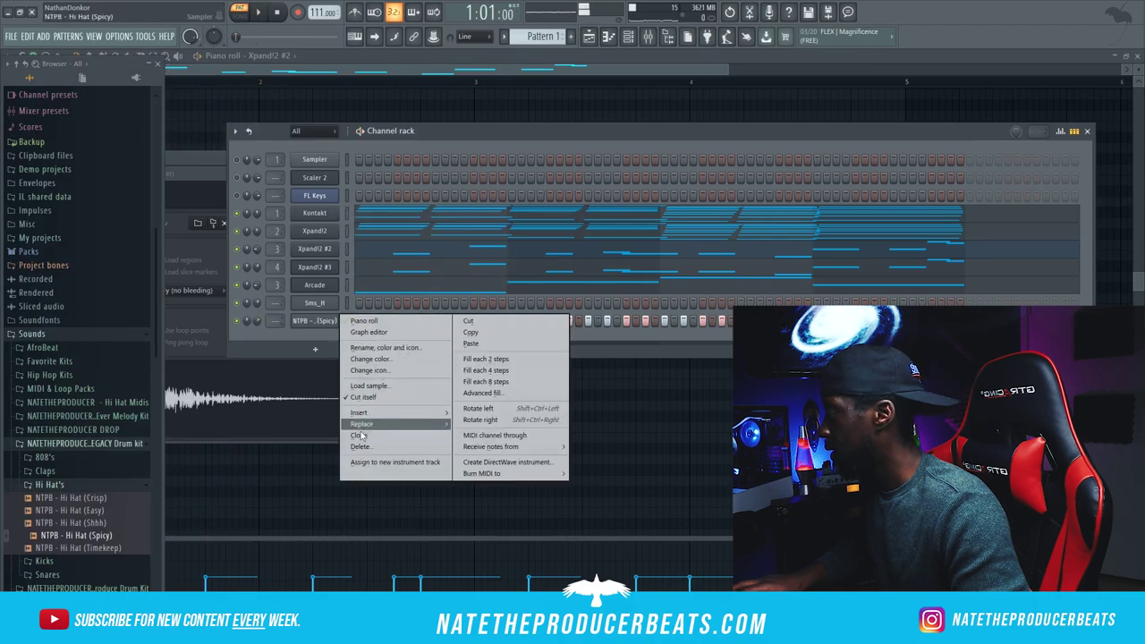
{"action": "left_click", "coordinate": [363, 436]}
{"action": "scroll", "coordinate": [95, 455], "scroll_direction": "down", "scroll_amount": 3}
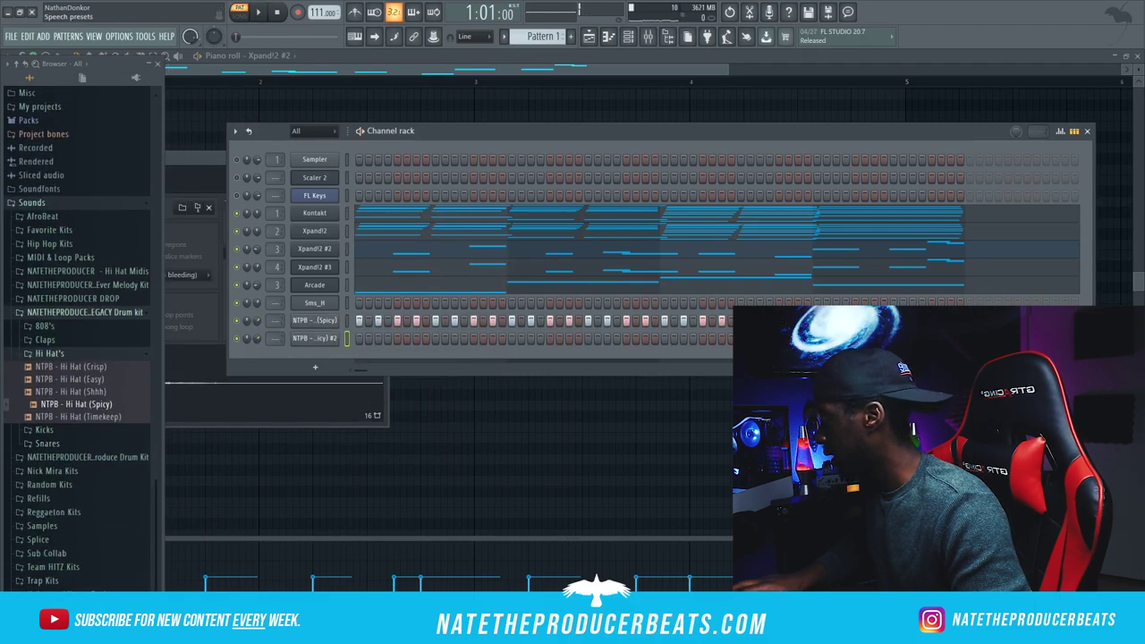
{"action": "left_click", "coordinate": [69, 590]}
{"action": "scroll", "coordinate": [77, 572], "scroll_direction": "down", "scroll_amount": 1}
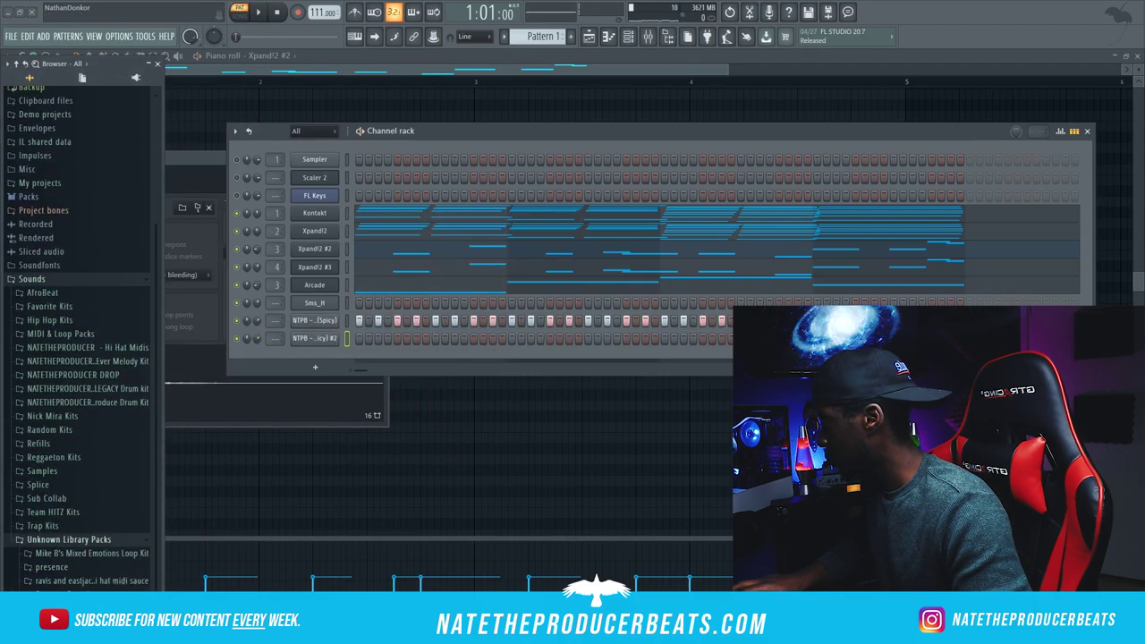
{"action": "left_click", "coordinate": [136, 582]}
{"action": "left_click_drag", "start_coordinate": [101, 559], "coordinate": [535, 331]}
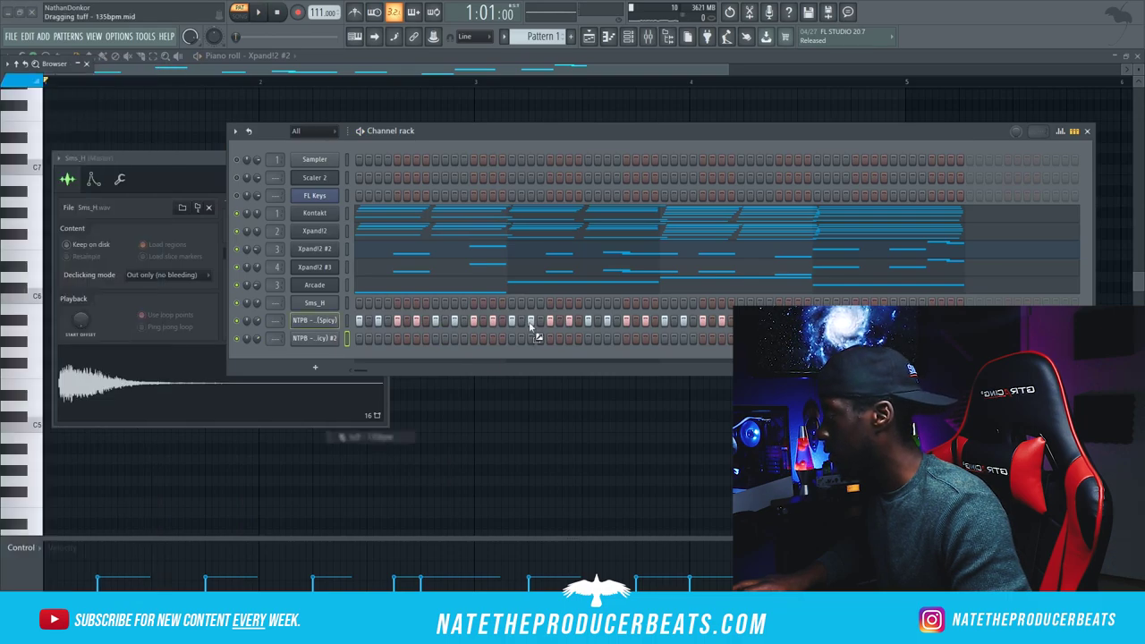
Step: Apply the grind - 163bpm MIDI pattern to the cloned hi-hat and cut the steps from the original Spicy channel
{"action": "left_click_drag", "start_coordinate": [340, 339], "coordinate": [327, 346]}
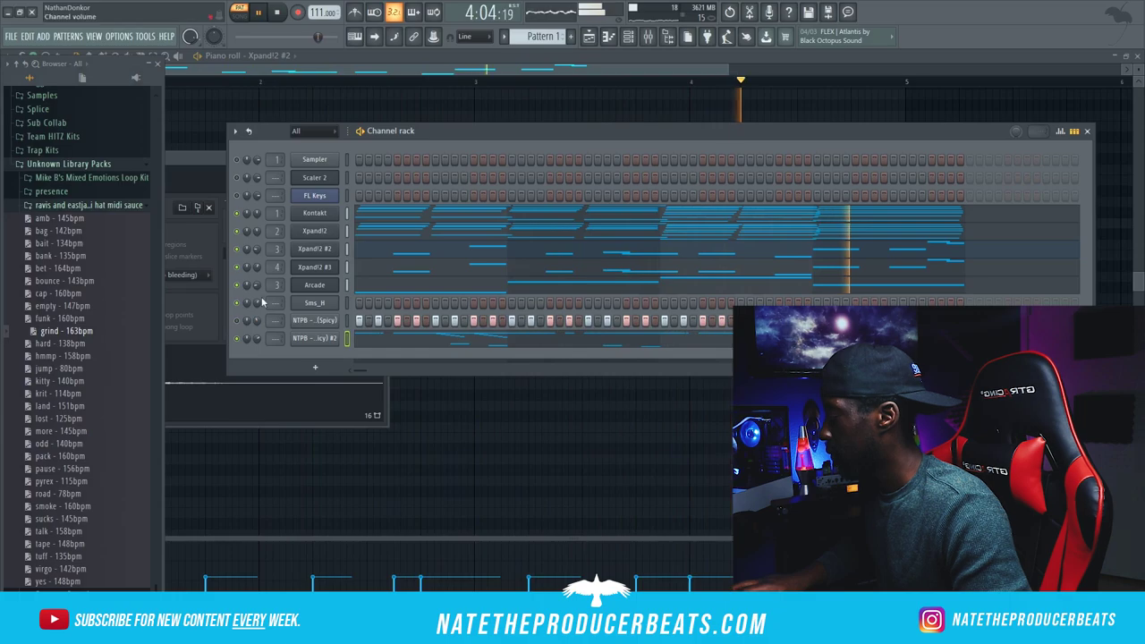
{"action": "right_click", "coordinate": [336, 318]}
{"action": "left_click", "coordinate": [470, 322]}
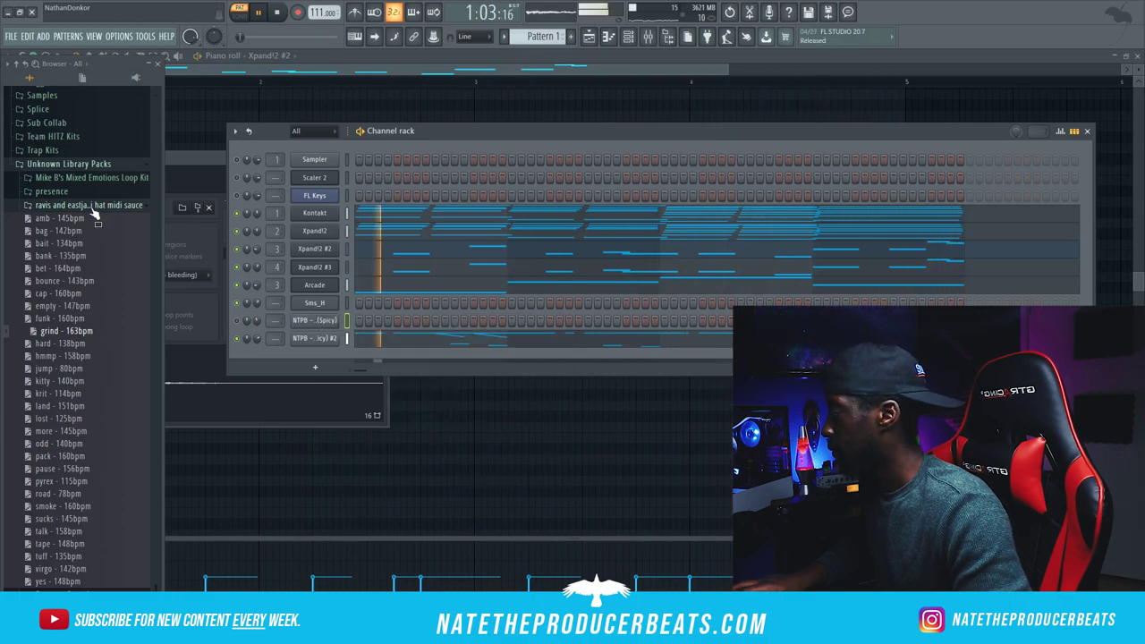
Step: Audition snares and open hats in the sample browser, and load Wonda Snare and [ACD] - Lex Hat as new channels
{"action": "scroll", "coordinate": [93, 212], "scroll_direction": "up", "scroll_amount": 10}
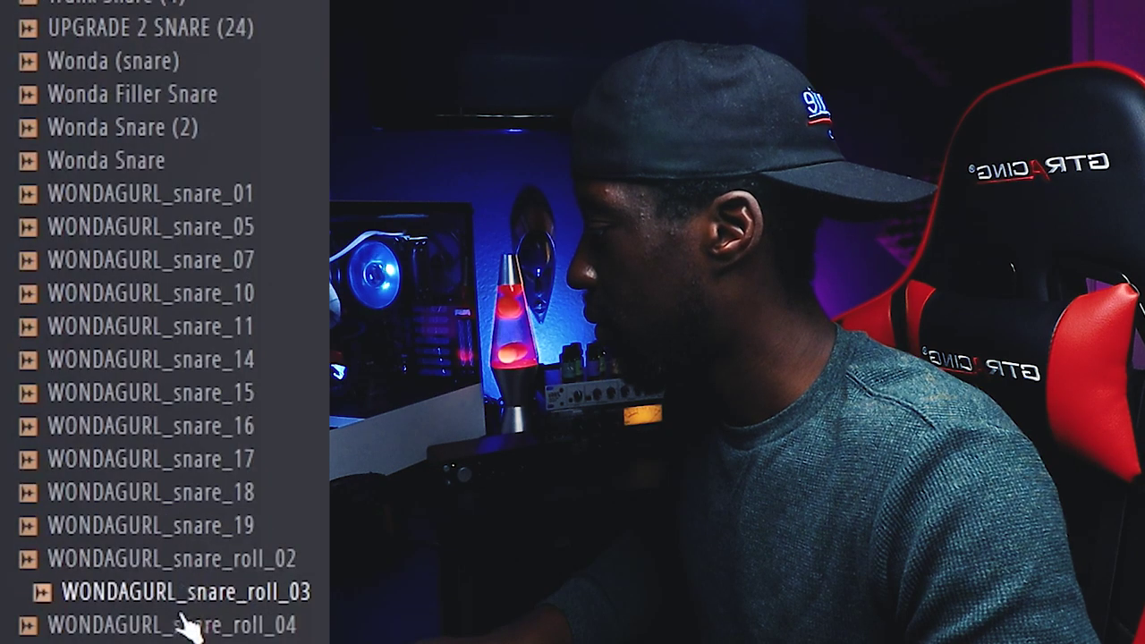
{"action": "left_click", "coordinate": [183, 621]}
{"action": "left_click", "coordinate": [146, 226]}
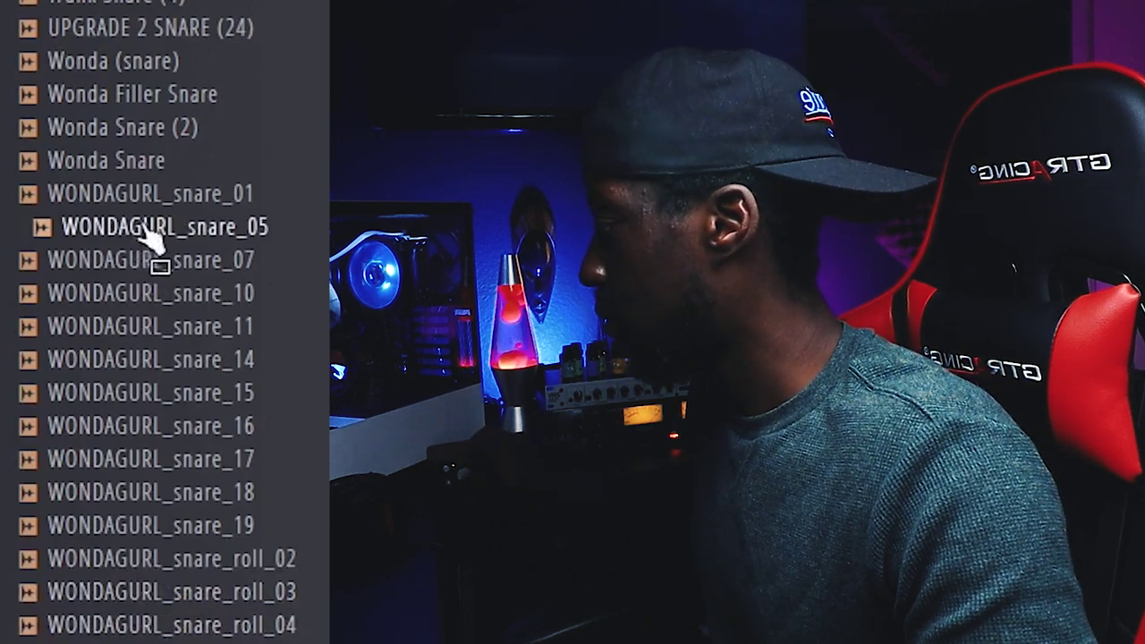
{"action": "left_click", "coordinate": [138, 162]}
{"action": "right_click", "coordinate": [145, 161]}
{"action": "left_click", "coordinate": [215, 204]}
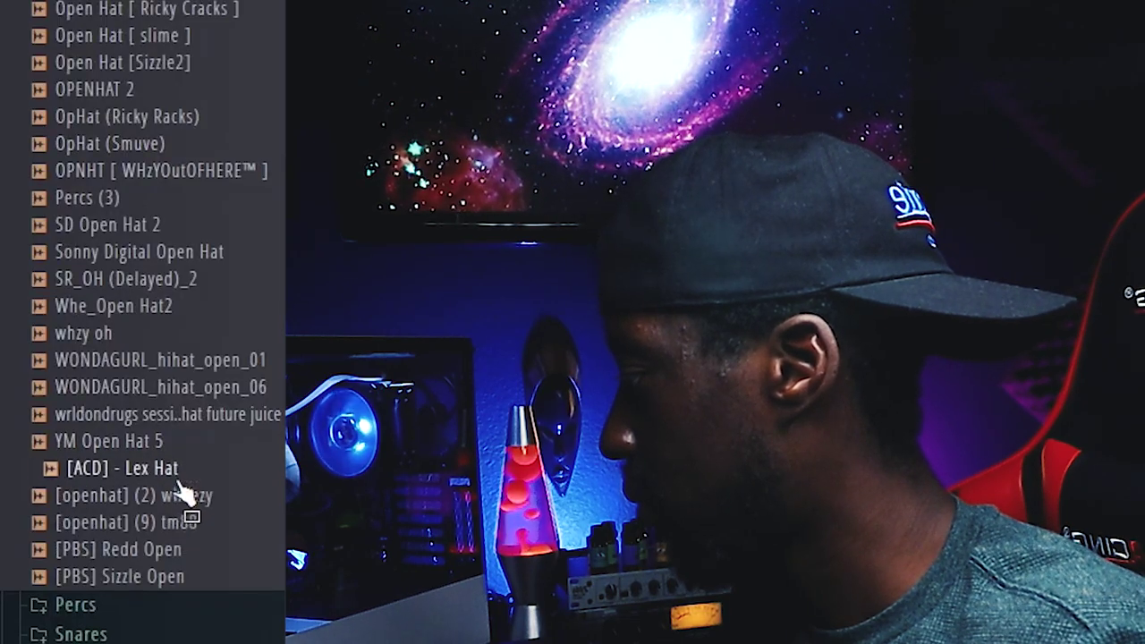
{"action": "right_click", "coordinate": [193, 460]}
{"action": "left_click", "coordinate": [235, 410]}
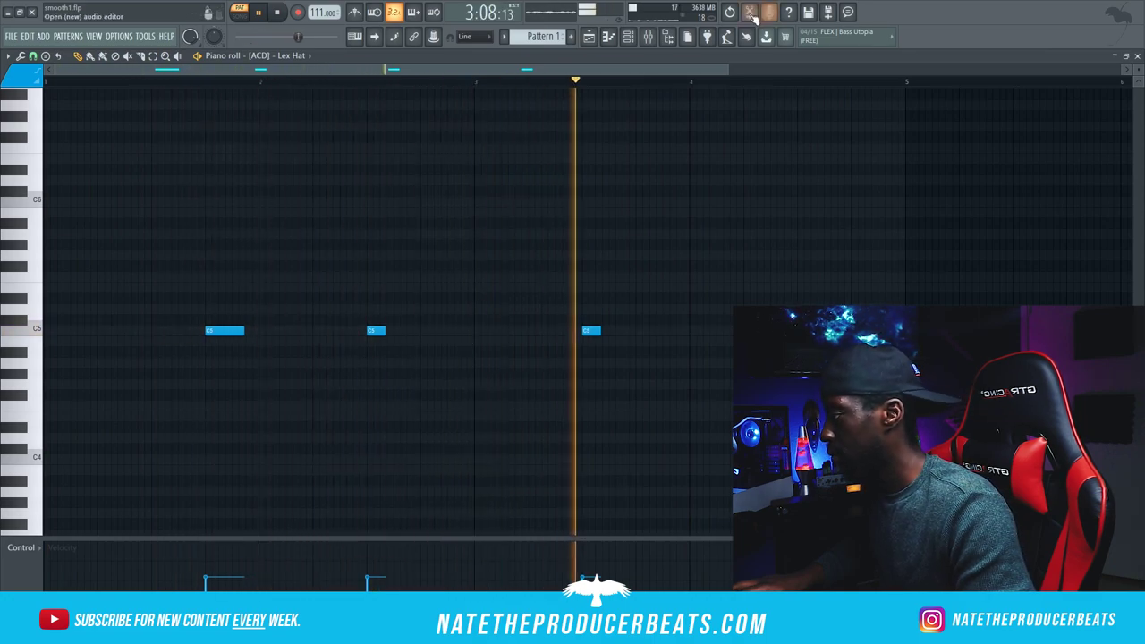
Step: Add the PRIVATE CLAPS (24) sample as a channel, copy the Wonda Snare notes onto it, and play the pattern
{"action": "left_click", "coordinate": [668, 38]}
{"action": "left_click", "coordinate": [627, 37]}
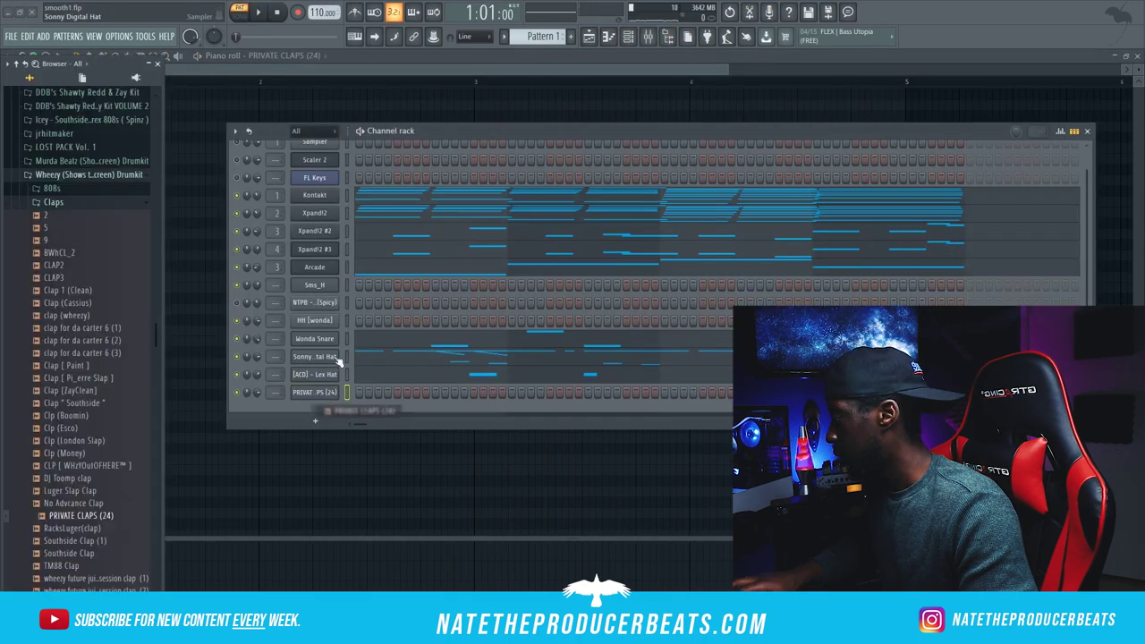
{"action": "right_click", "coordinate": [333, 337]}
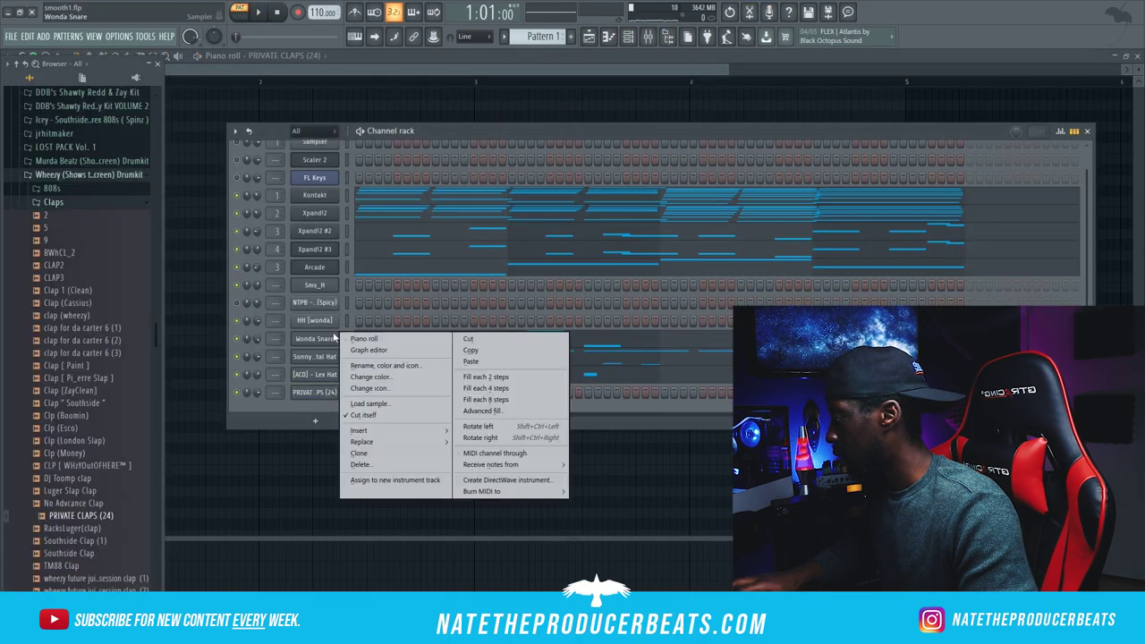
{"action": "left_click", "coordinate": [488, 351]}
{"action": "right_click", "coordinate": [328, 393]}
{"action": "left_click", "coordinate": [494, 417]}
{"action": "key", "text": "space"}
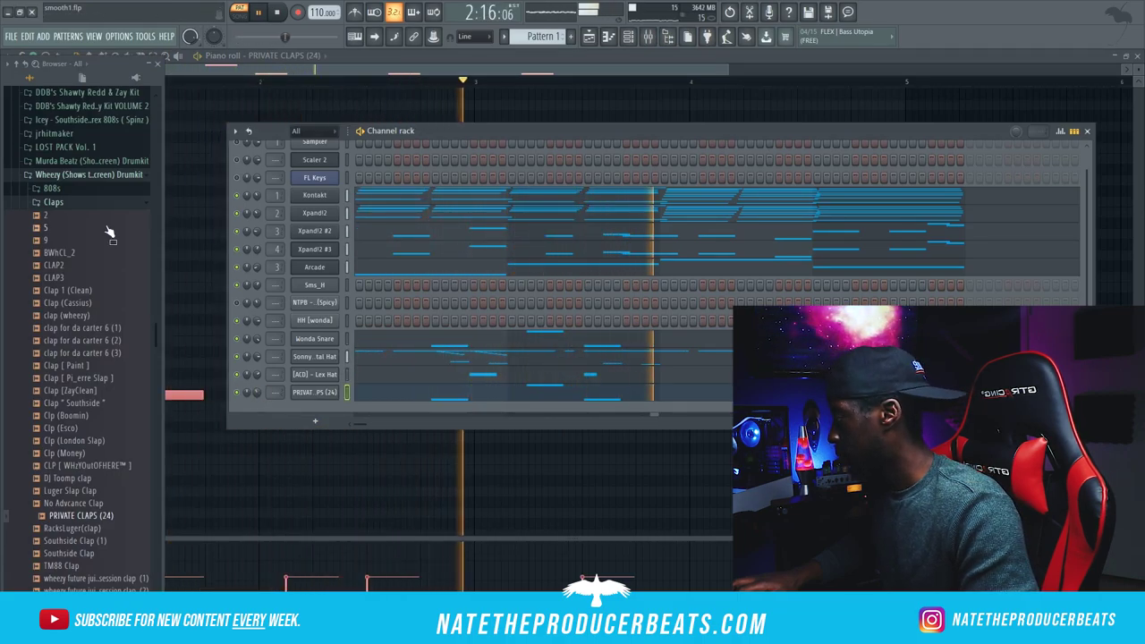
Step: Collapse the Claps folder in the browser, and transpose all notes of the Kontakt channel down two semitones
{"action": "left_click", "coordinate": [77, 202]}
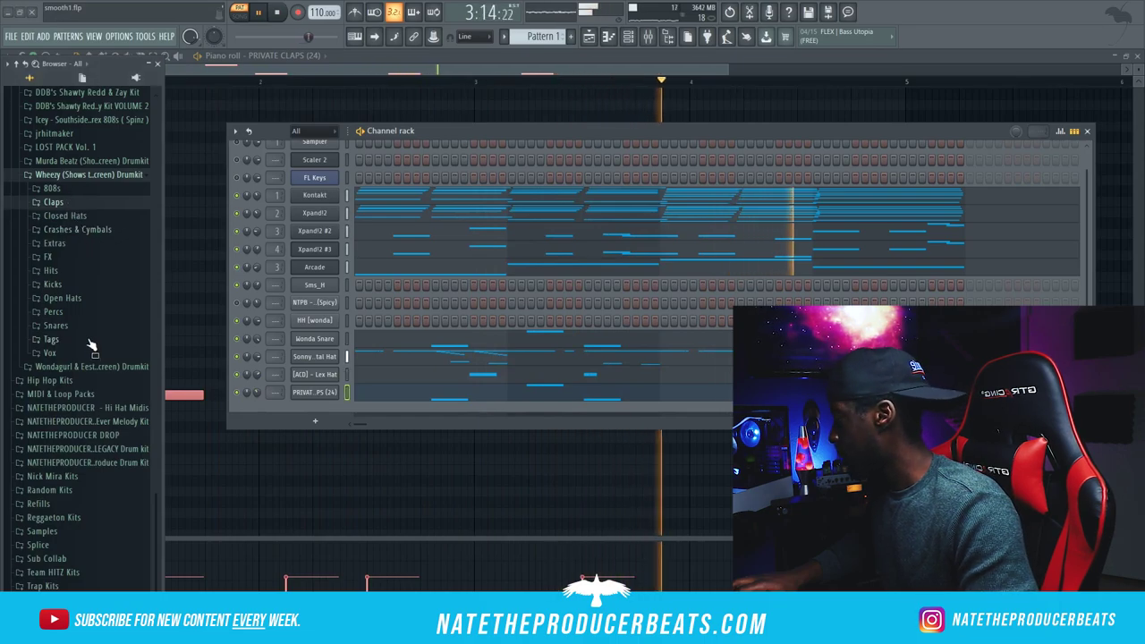
{"action": "scroll", "coordinate": [108, 353], "scroll_direction": "up", "scroll_amount": 3}
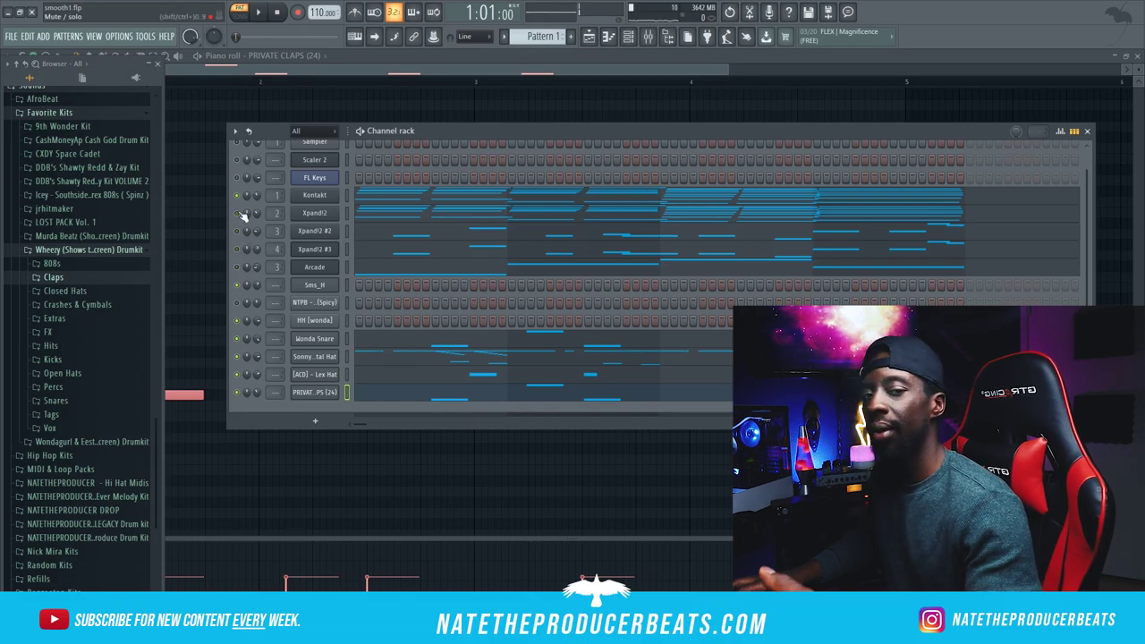
{"action": "right_click", "coordinate": [324, 195]}
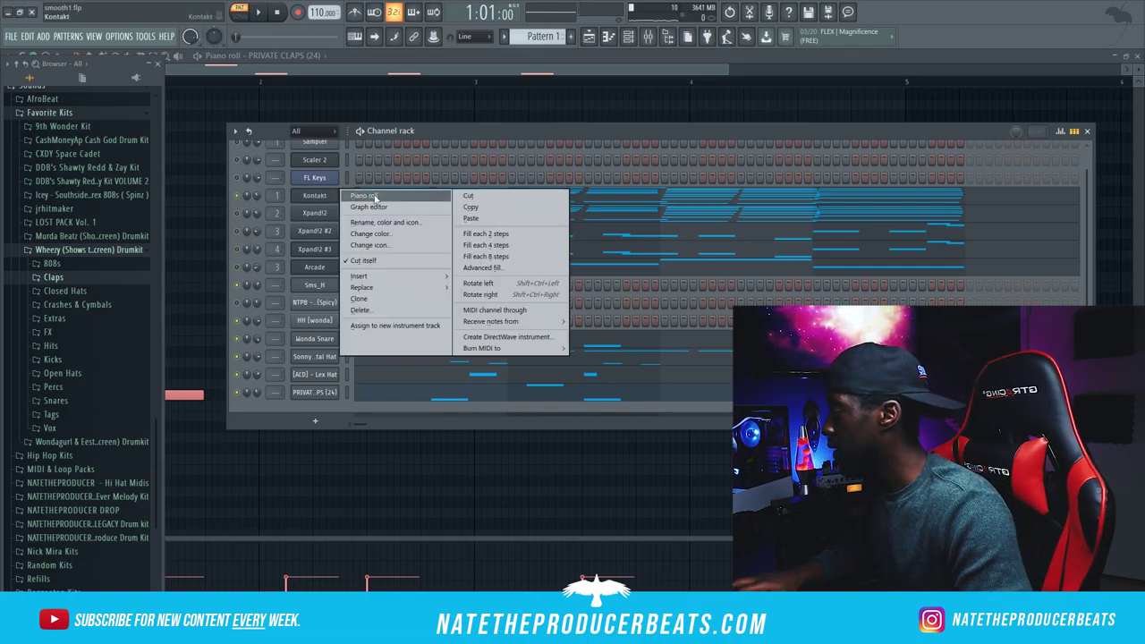
{"action": "left_click", "coordinate": [353, 197]}
{"action": "scroll", "coordinate": [347, 185], "scroll_direction": "up", "scroll_amount": 3}
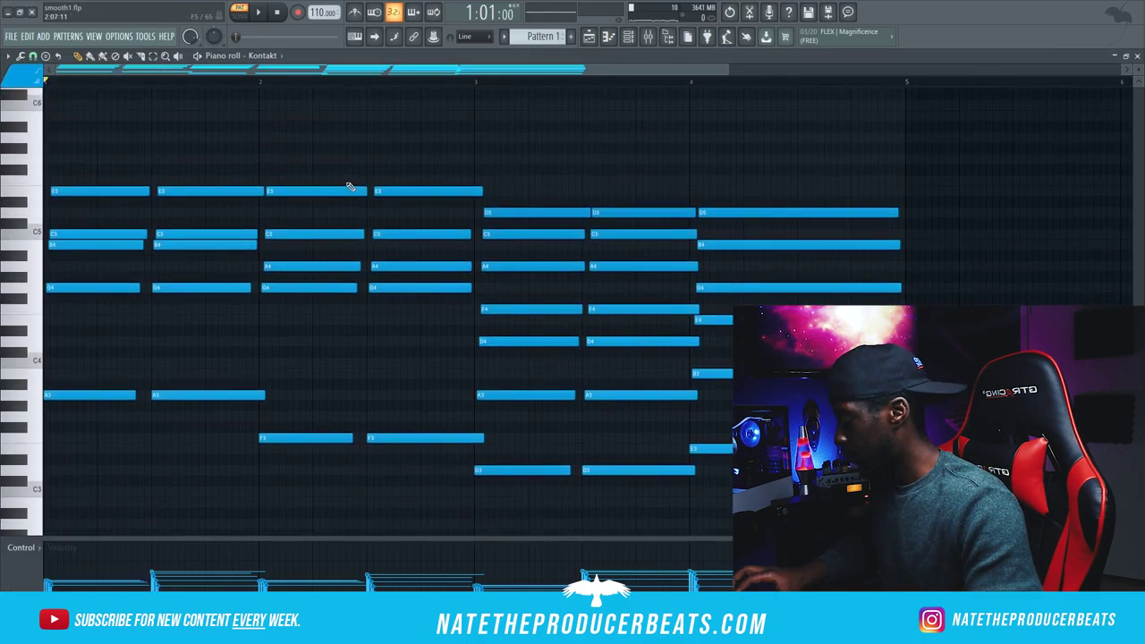
{"action": "key", "text": "Down"}
{"action": "key", "text": "Down"}
{"action": "key", "text": "space"}
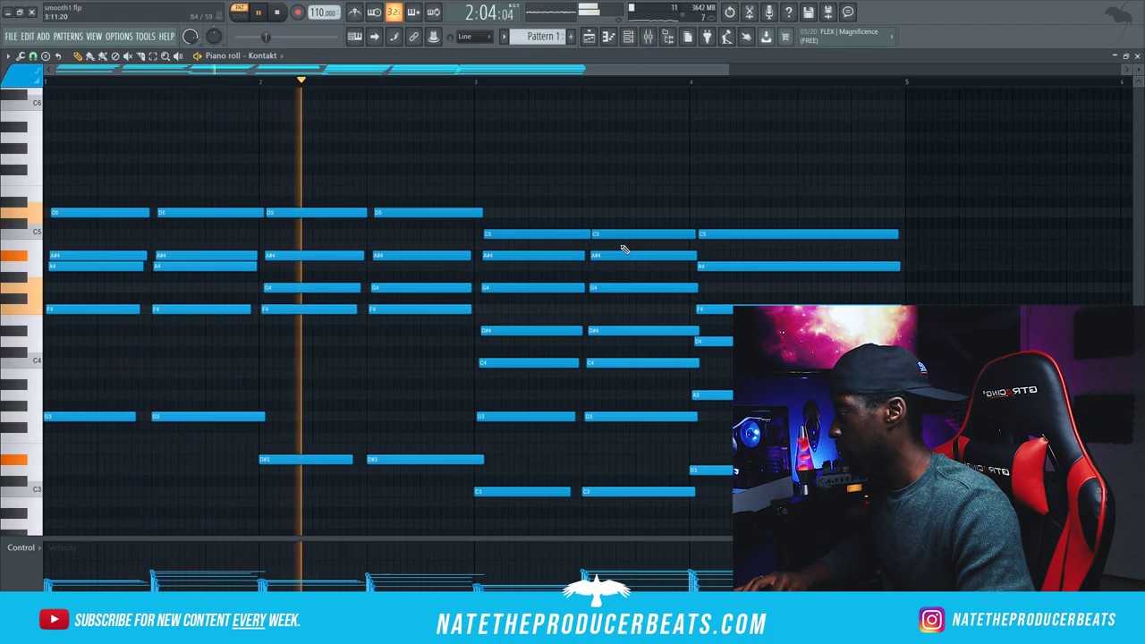
Step: Transpose all notes of the Xpand!2 channel down two semitones and listen to the pattern
{"action": "left_click", "coordinate": [651, 38]}
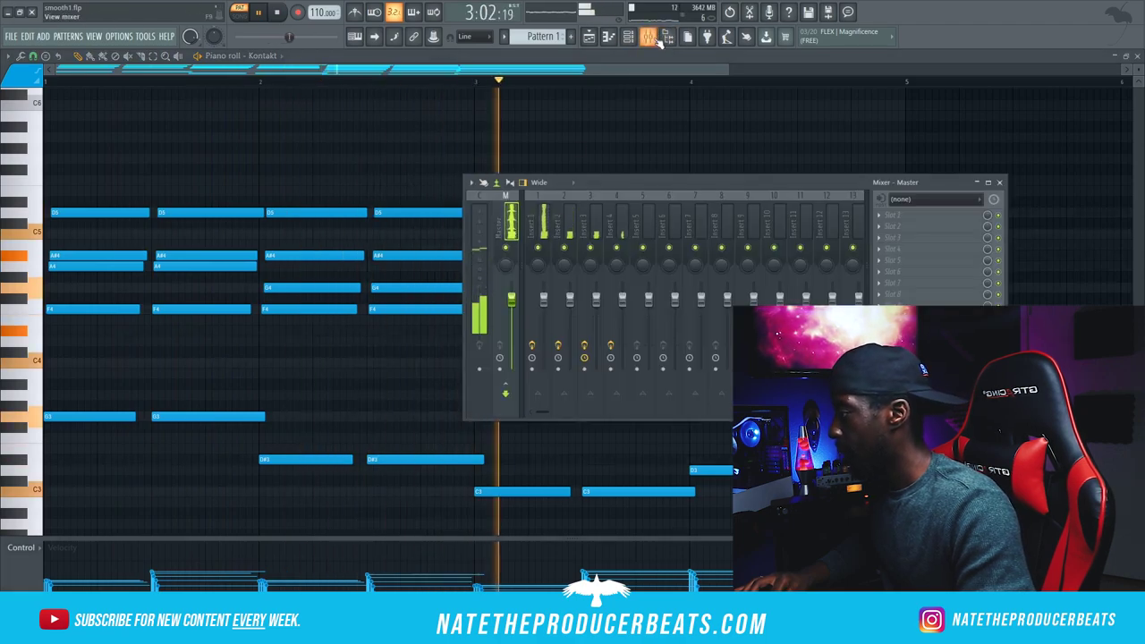
{"action": "left_click", "coordinate": [629, 38]}
{"action": "right_click", "coordinate": [340, 205]}
{"action": "left_click", "coordinate": [353, 217]}
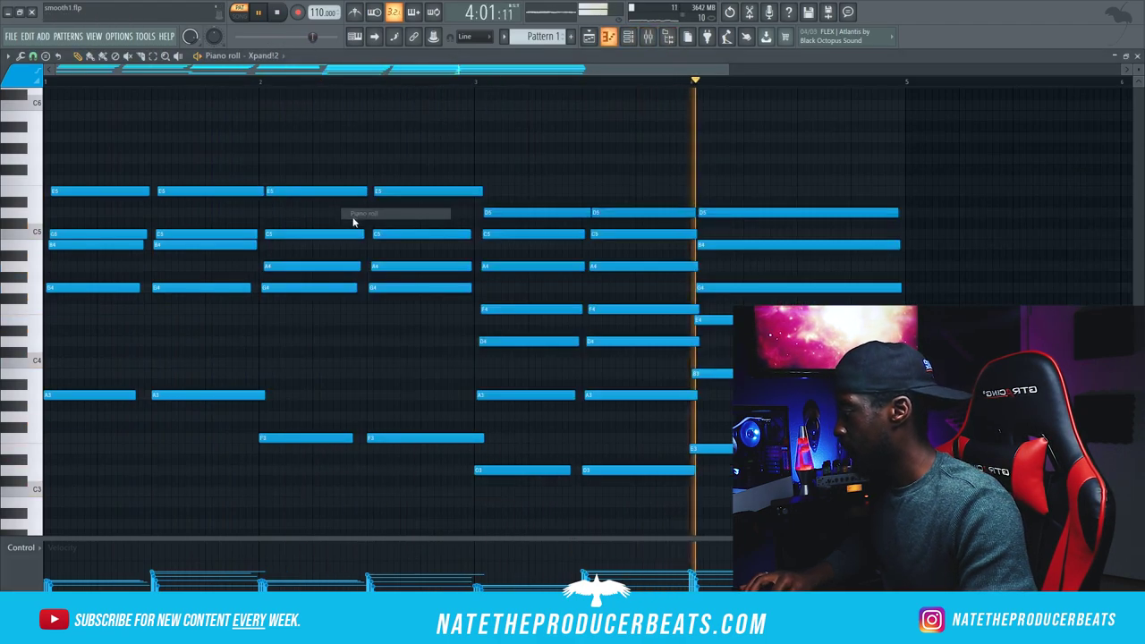
{"action": "key", "text": "Down"}
{"action": "key", "text": "Down"}
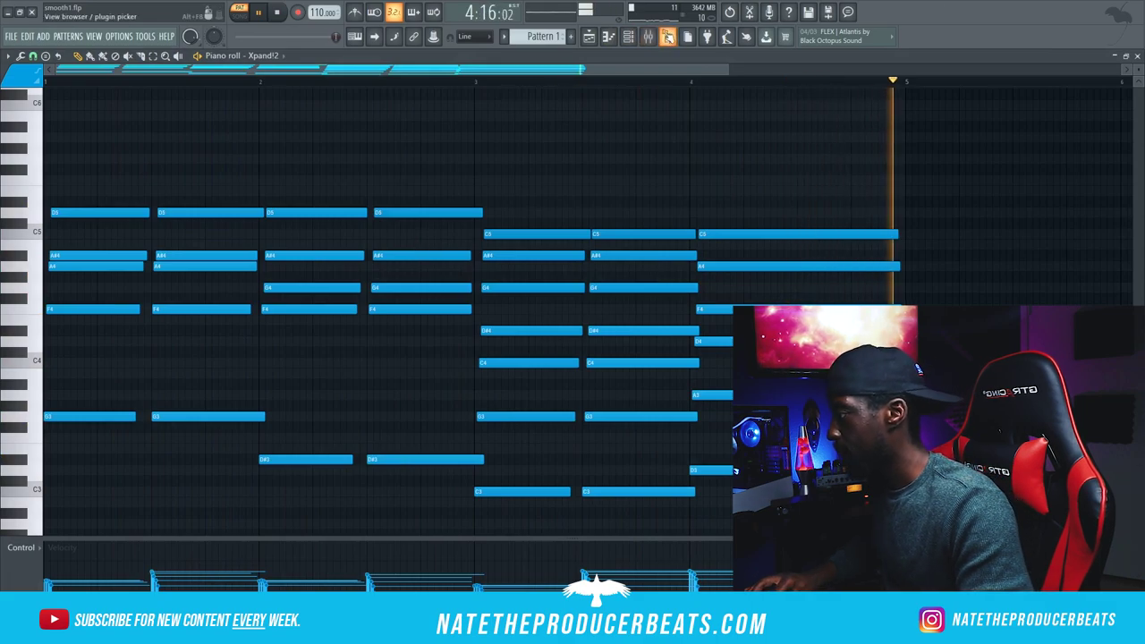
{"action": "key", "text": "F9"}
{"action": "key", "text": "F6"}
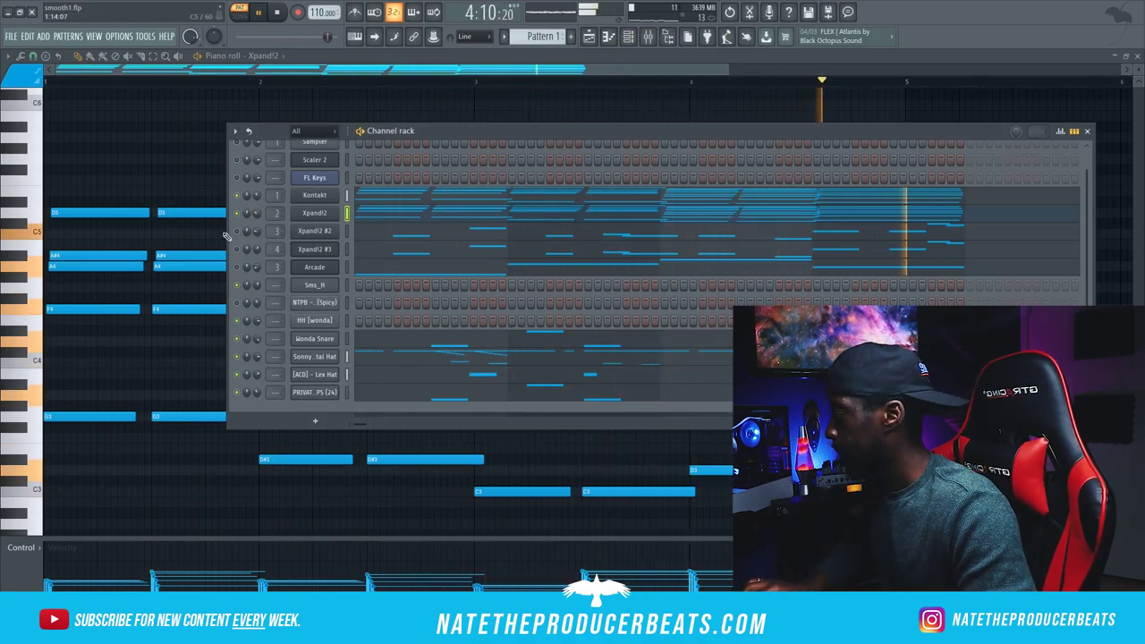
{"action": "key", "text": "space"}
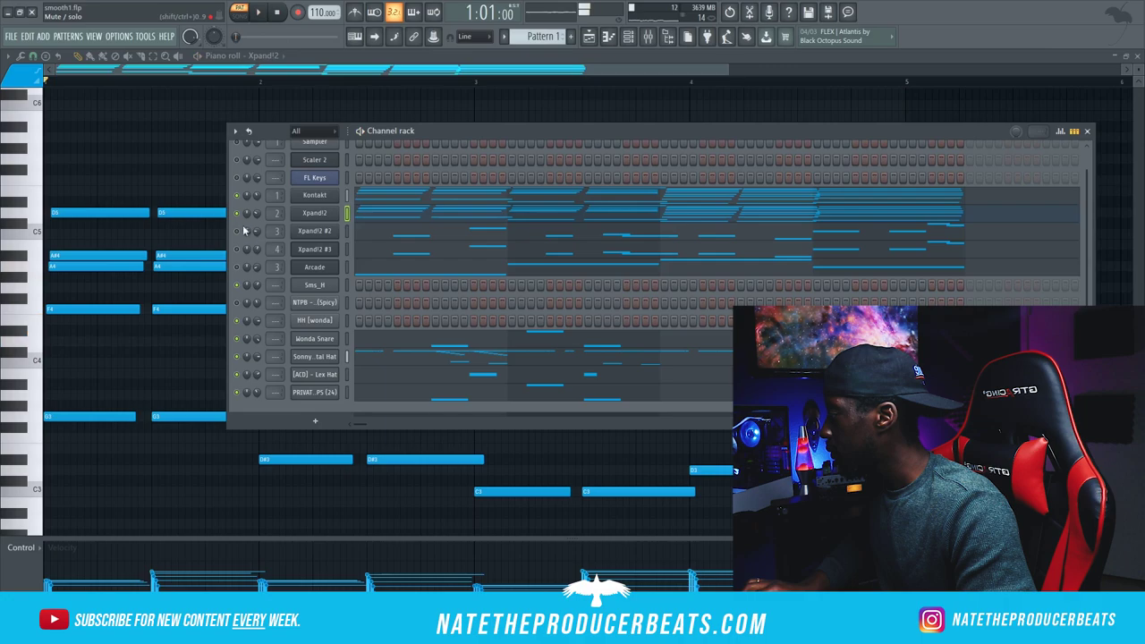
Step: Transpose all notes of the Xpand!2 #2 channel down two semitones
{"action": "right_click", "coordinate": [315, 237]}
{"action": "left_click", "coordinate": [357, 234]}
{"action": "key", "text": "Down"}
{"action": "key", "text": "Down"}
{"action": "left_click", "coordinate": [648, 35]}
{"action": "left_click", "coordinate": [628, 36]}
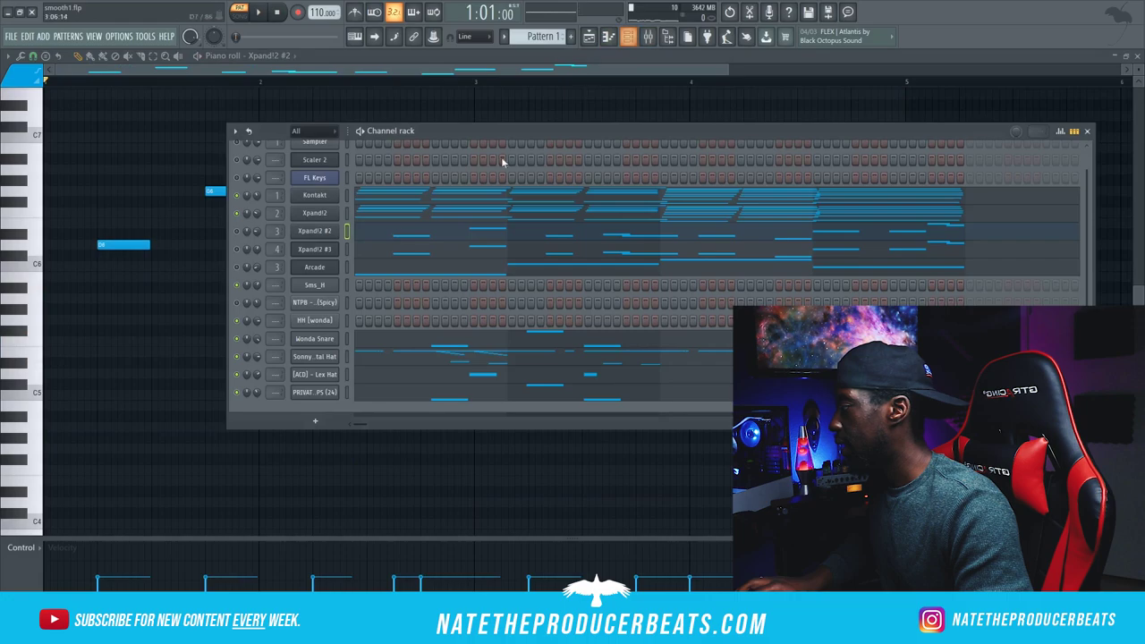
Step: Copy the notes from Xpand!2 #2 and paste them onto the Xpand!2 #3 channel
{"action": "right_click", "coordinate": [315, 233]}
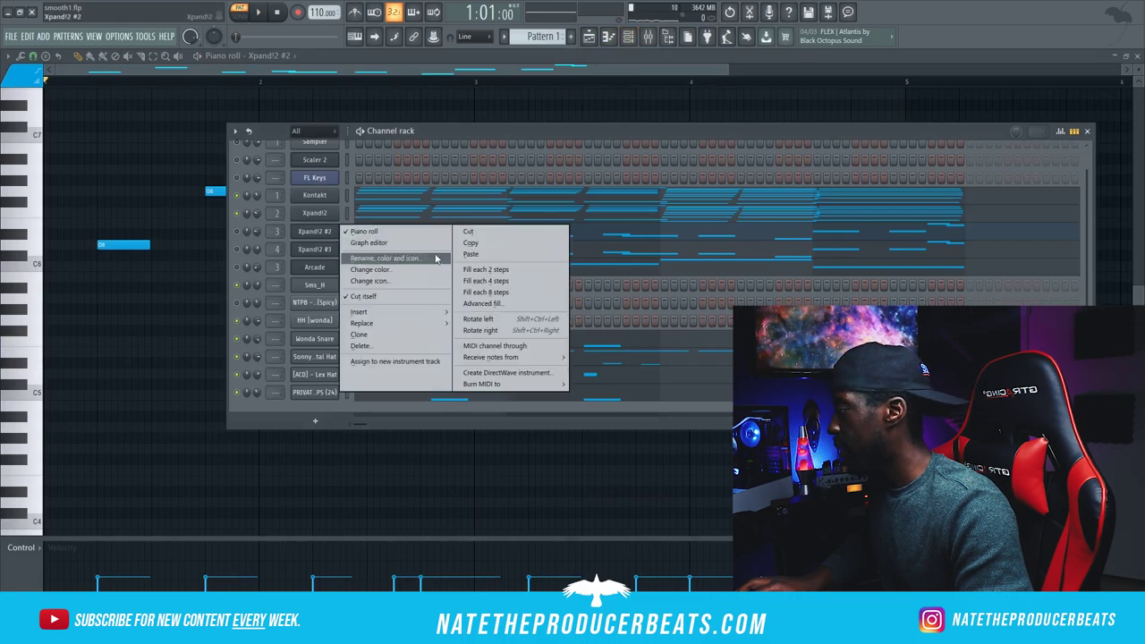
{"action": "right_click", "coordinate": [316, 251]}
{"action": "left_click", "coordinate": [467, 274]}
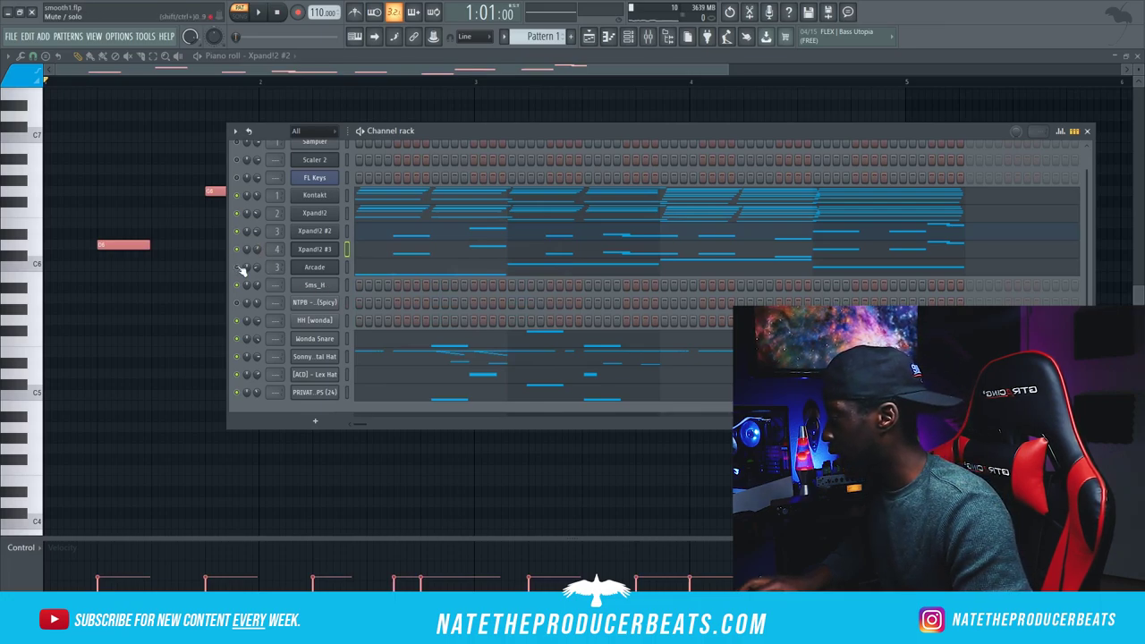
Step: Set the Arcade session key to B♭ Maj, play the pattern, and close the Arcade window
{"action": "left_click", "coordinate": [332, 265]}
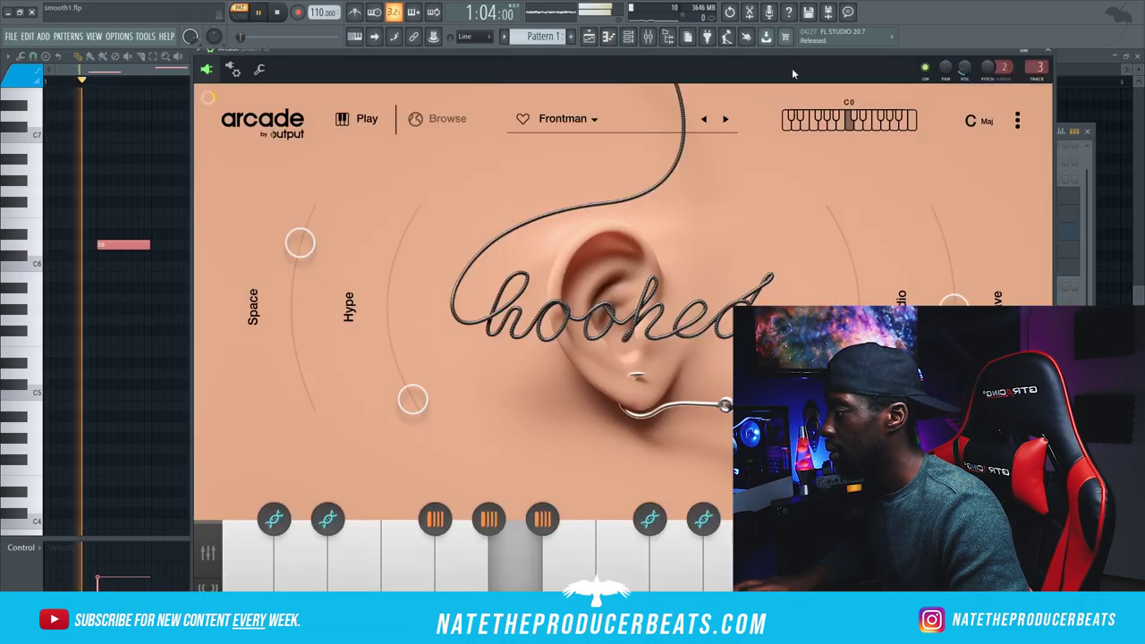
{"action": "left_click", "coordinate": [970, 120]}
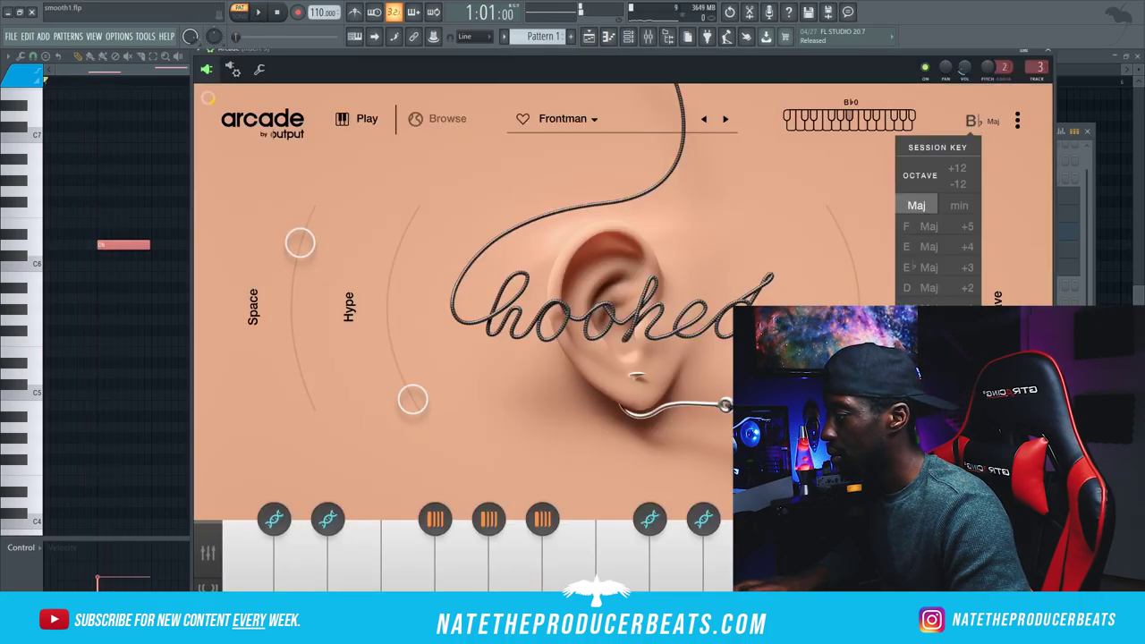
{"action": "left_click", "coordinate": [1024, 214]}
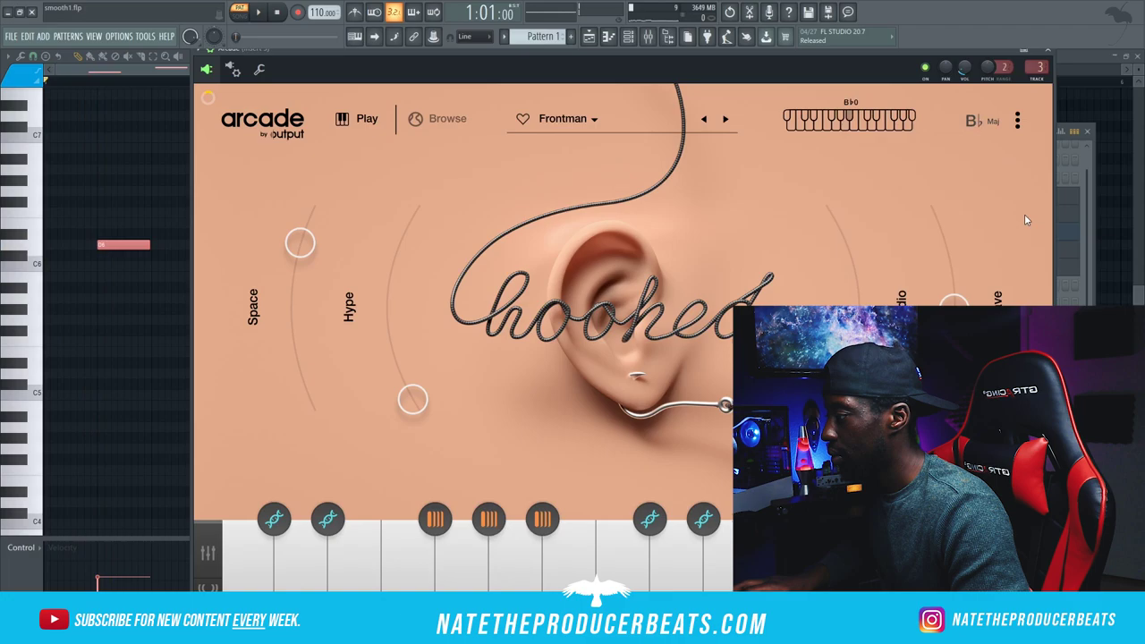
{"action": "left_click", "coordinate": [258, 12]}
{"action": "left_click_drag", "start_coordinate": [424, 54], "coordinate": [368, 50]}
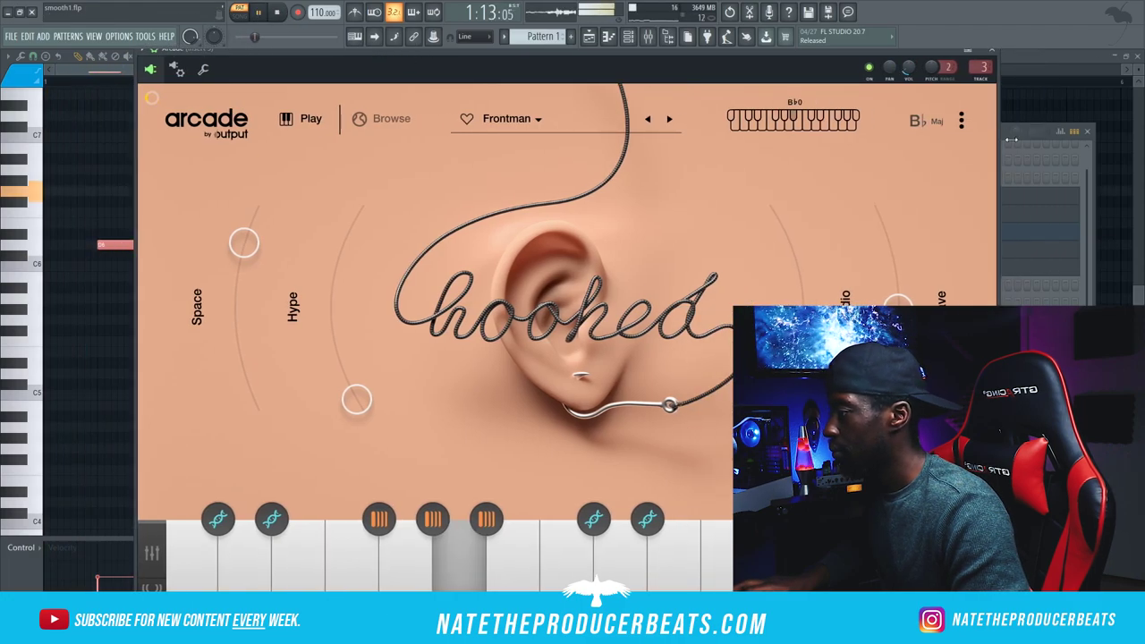
{"action": "left_click", "coordinate": [1000, 54]}
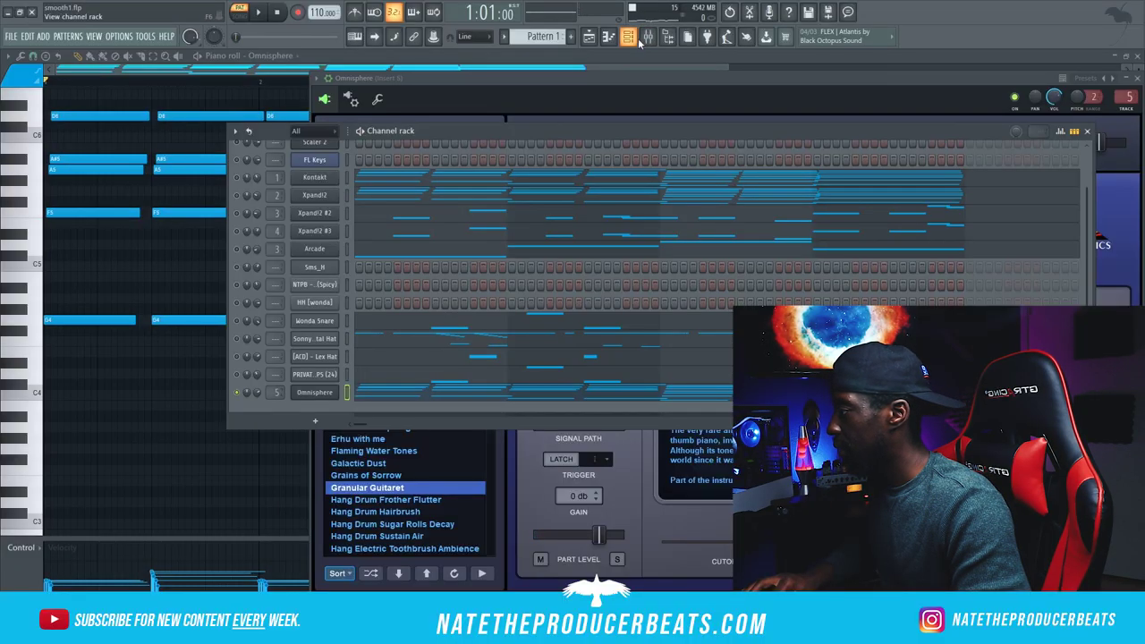
Step: Play the Omnisphere part and load Fruity Parametric EQ 2 in the first effect slot of Insert 5
{"action": "left_click", "coordinate": [640, 40]}
{"action": "key", "text": "space"}
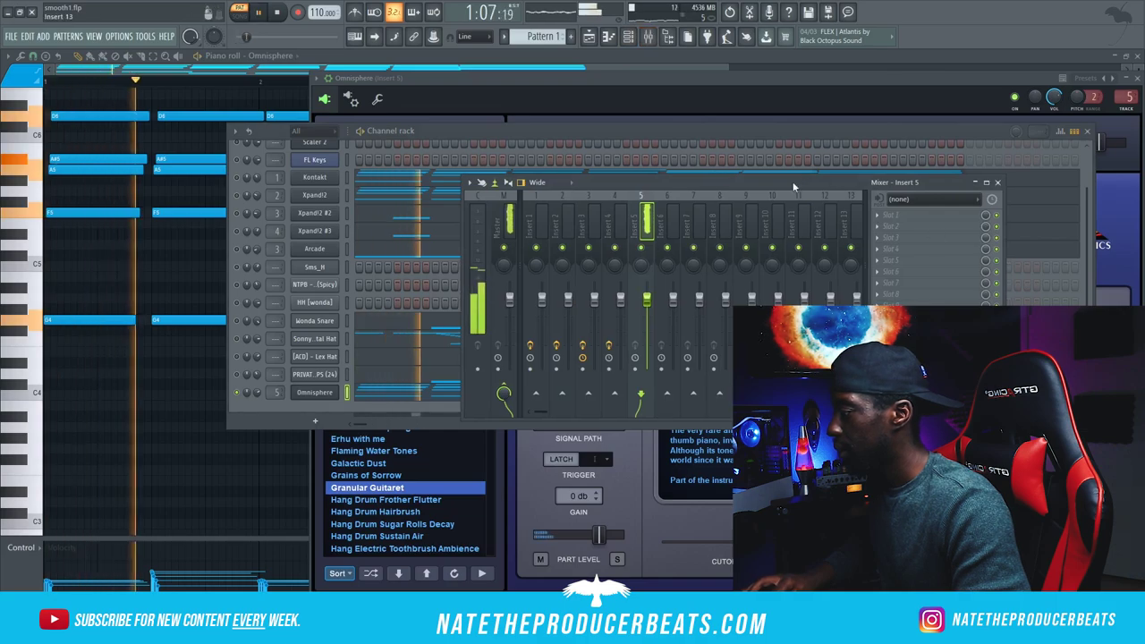
{"action": "left_click_drag", "start_coordinate": [793, 186], "coordinate": [705, 177]}
{"action": "key", "text": "space"}
{"action": "left_click", "coordinate": [791, 211]}
{"action": "mouse_move", "coordinate": [805, 218]}
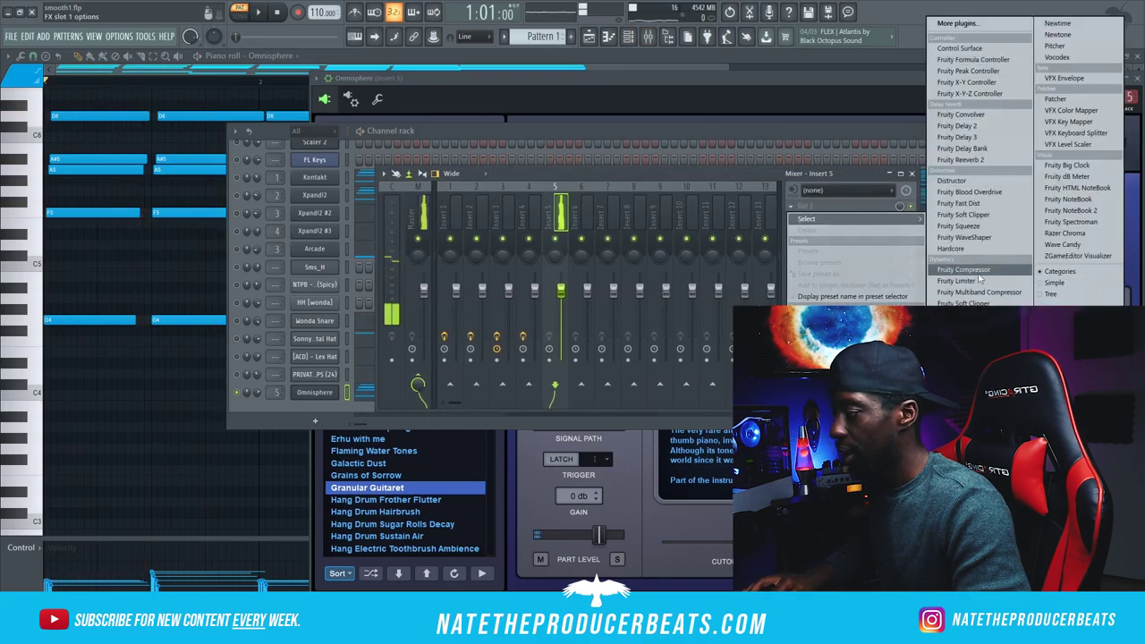
{"action": "left_click", "coordinate": [975, 416]}
{"action": "left_click_drag", "start_coordinate": [185, 185], "coordinate": [377, 201]}
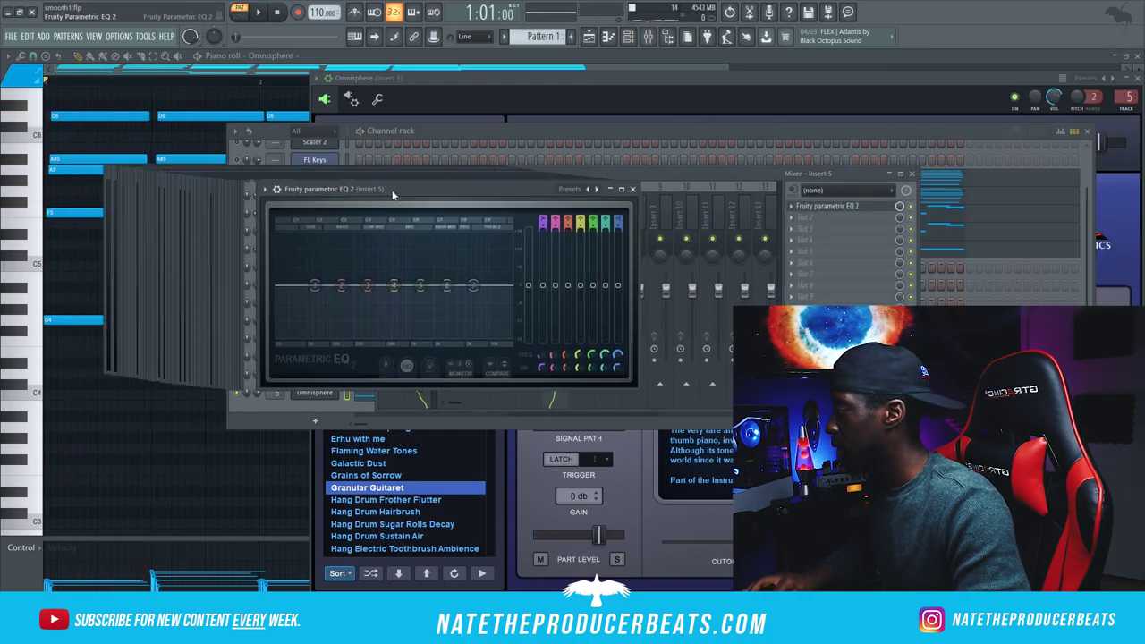
Step: Apply the 40Hz + 18kHz cut preset to the EQ and move its cutoffs inward to trim more lows and highs
{"action": "left_click", "coordinate": [267, 189]}
{"action": "mouse_move", "coordinate": [308, 235]}
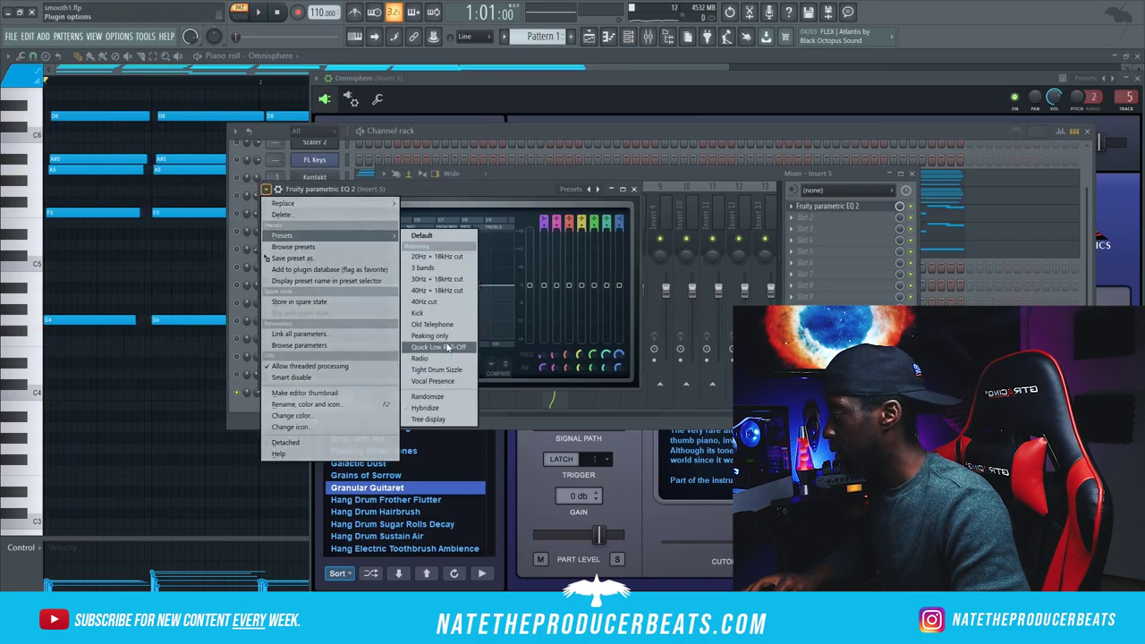
{"action": "left_click", "coordinate": [455, 302]}
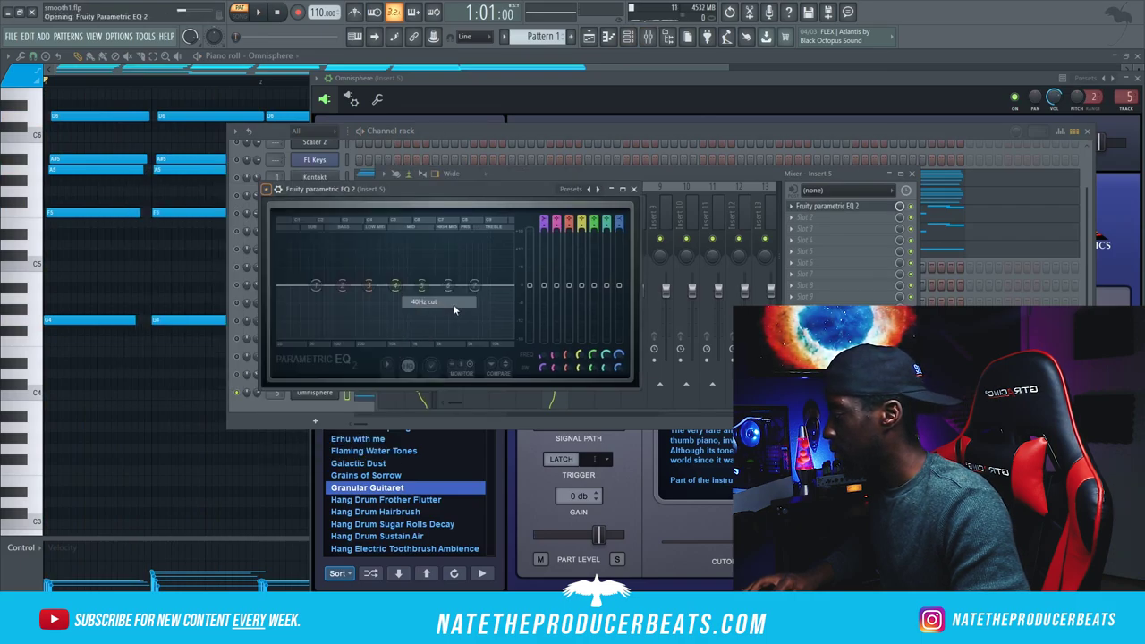
{"action": "left_click", "coordinate": [267, 188]}
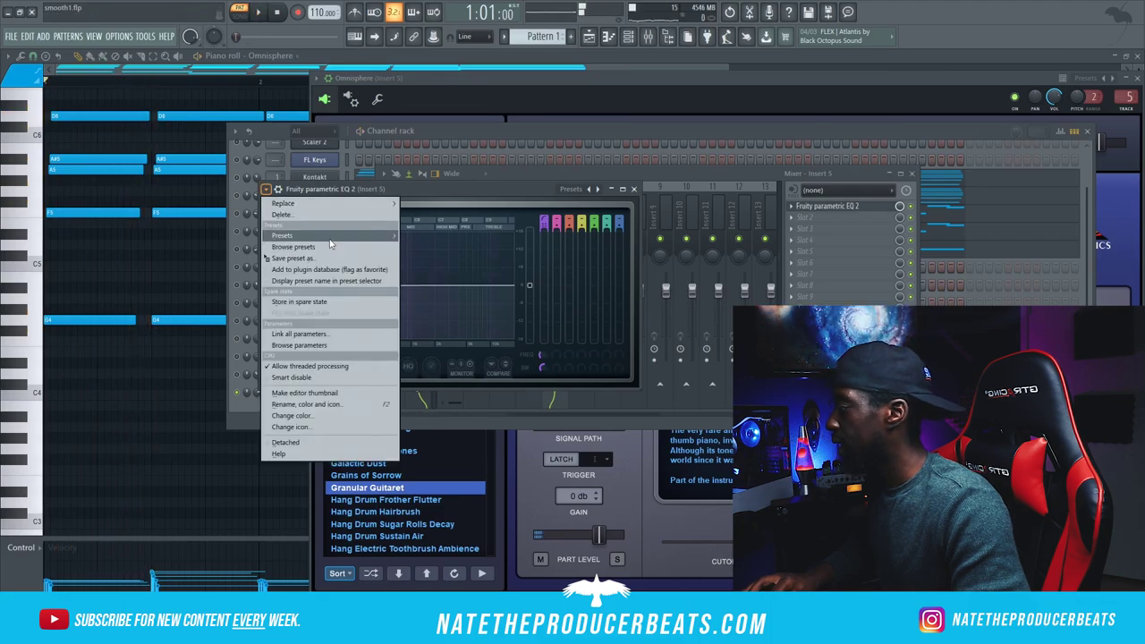
{"action": "mouse_move", "coordinate": [331, 236]}
{"action": "left_click", "coordinate": [441, 287]}
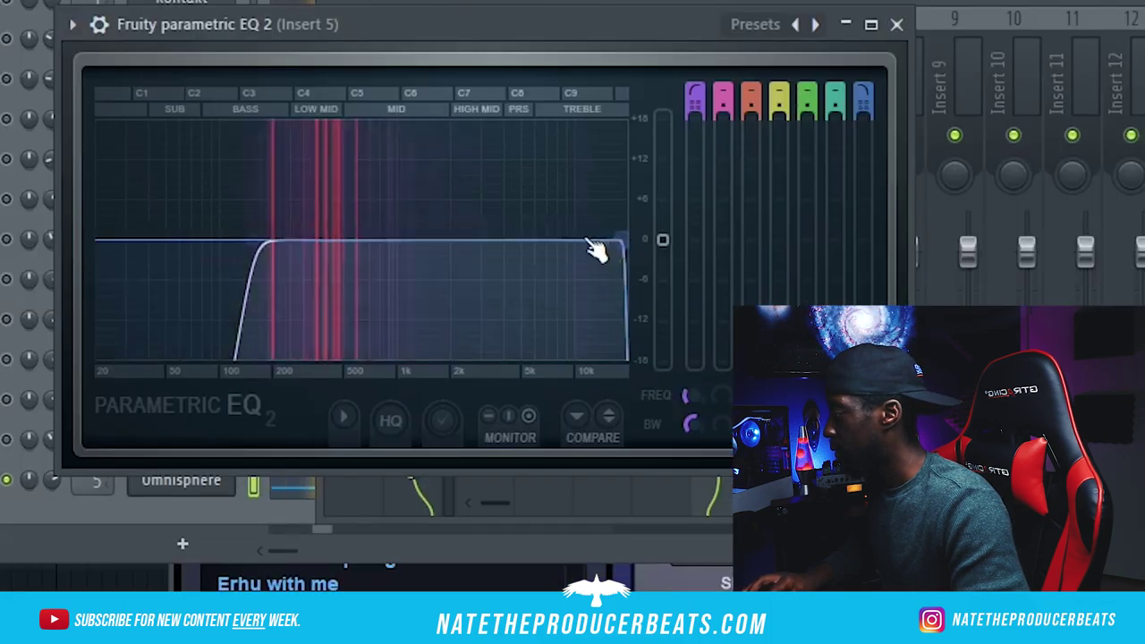
{"action": "left_click_drag", "start_coordinate": [503, 288], "coordinate": [477, 285]}
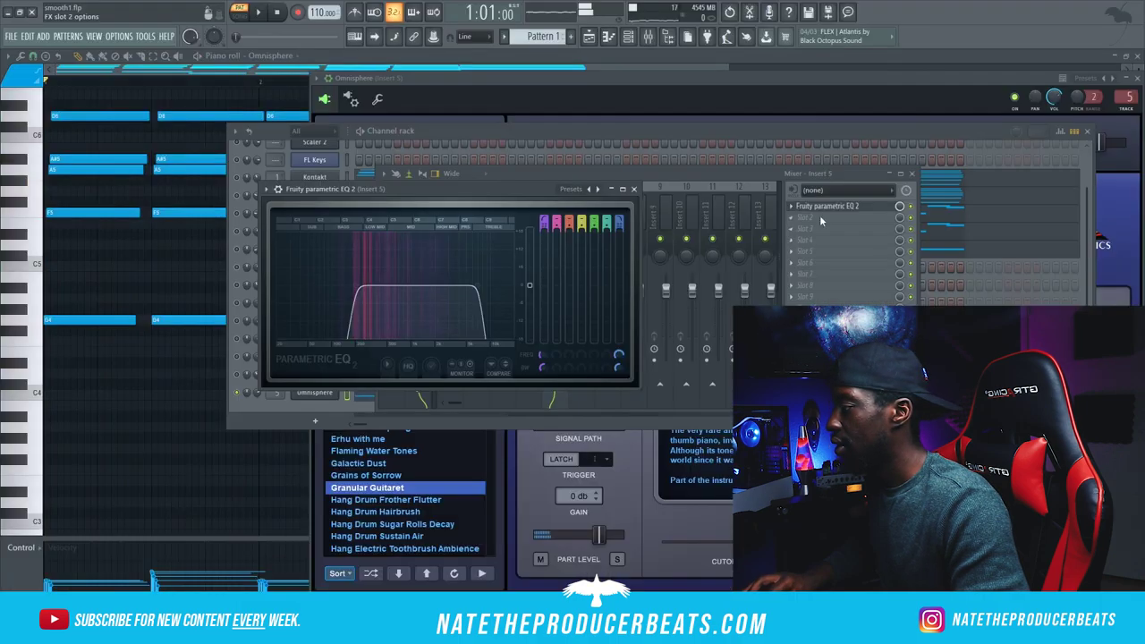
Step: Add the Wider plugin in the second effect slot of Insert 5 and raise its width to 200%
{"action": "left_click", "coordinate": [821, 221]}
{"action": "left_click", "coordinate": [662, 384]}
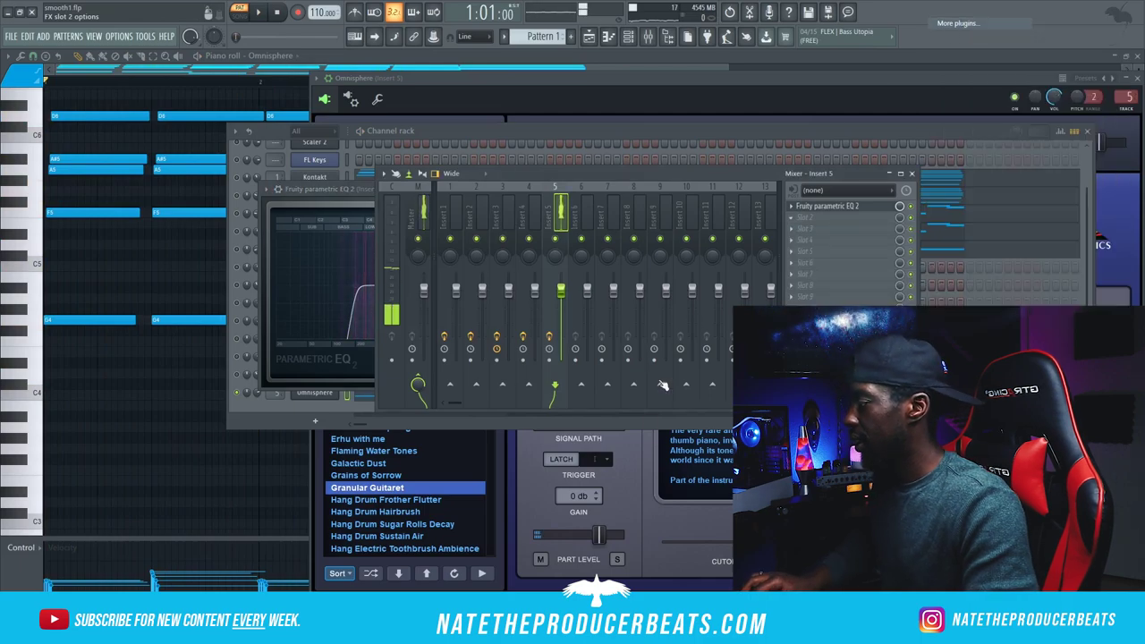
{"action": "key", "text": "space"}
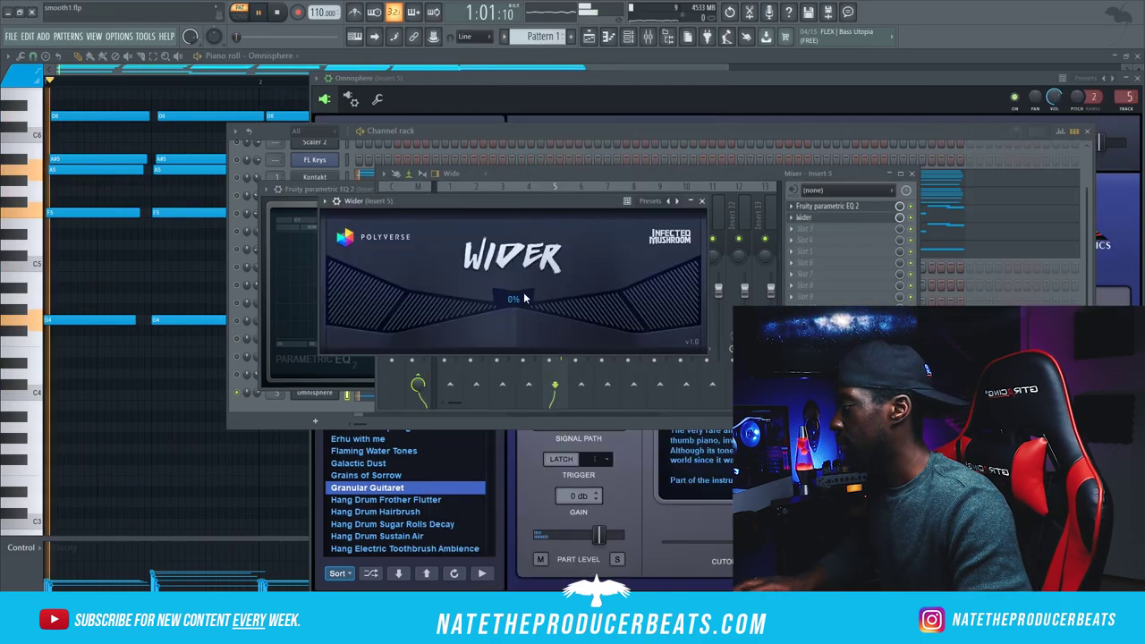
{"action": "left_click_drag", "start_coordinate": [524, 299], "coordinate": [723, 82]}
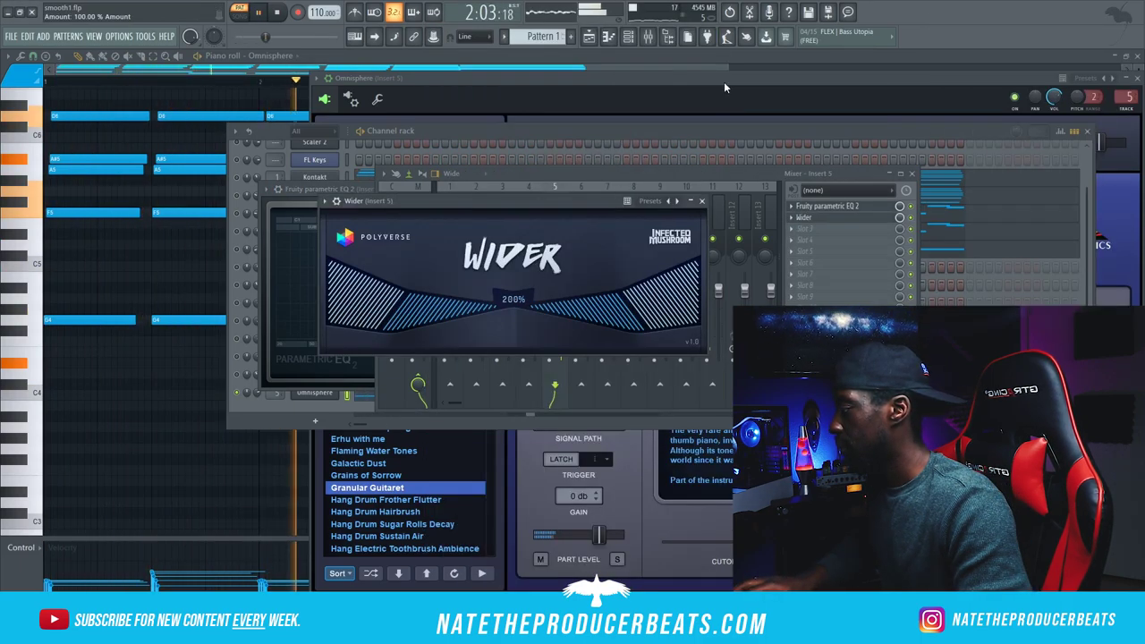
Step: Stop playback and clone the Omnisphere channel
{"action": "left_click", "coordinate": [414, 131]}
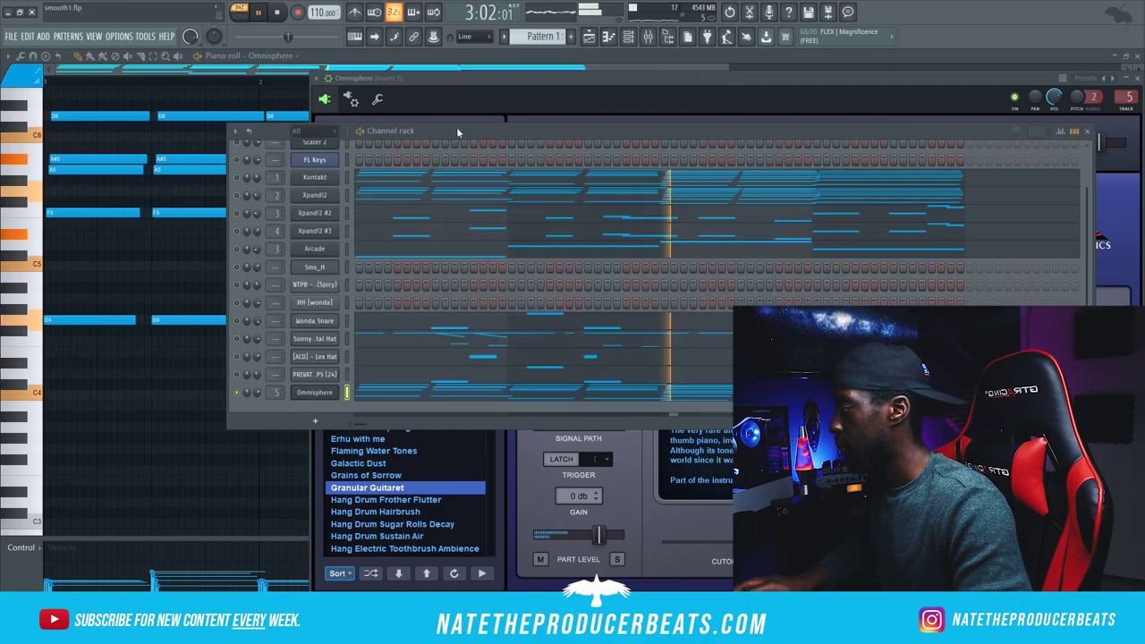
{"action": "key", "text": "space"}
{"action": "right_click", "coordinate": [336, 386]}
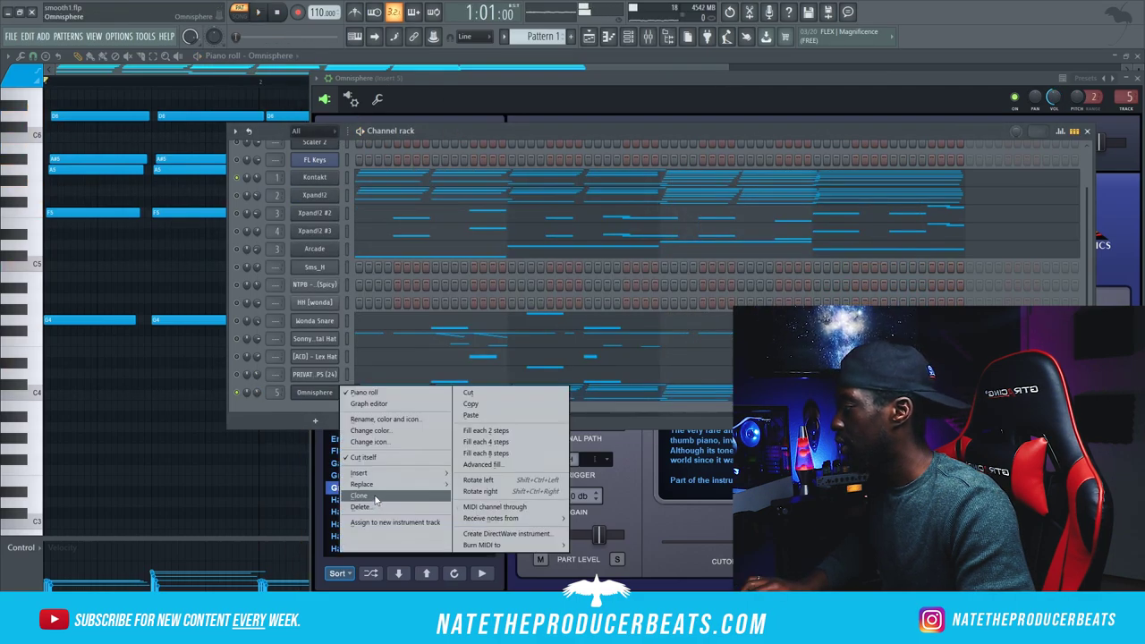
{"action": "left_click", "coordinate": [374, 496]}
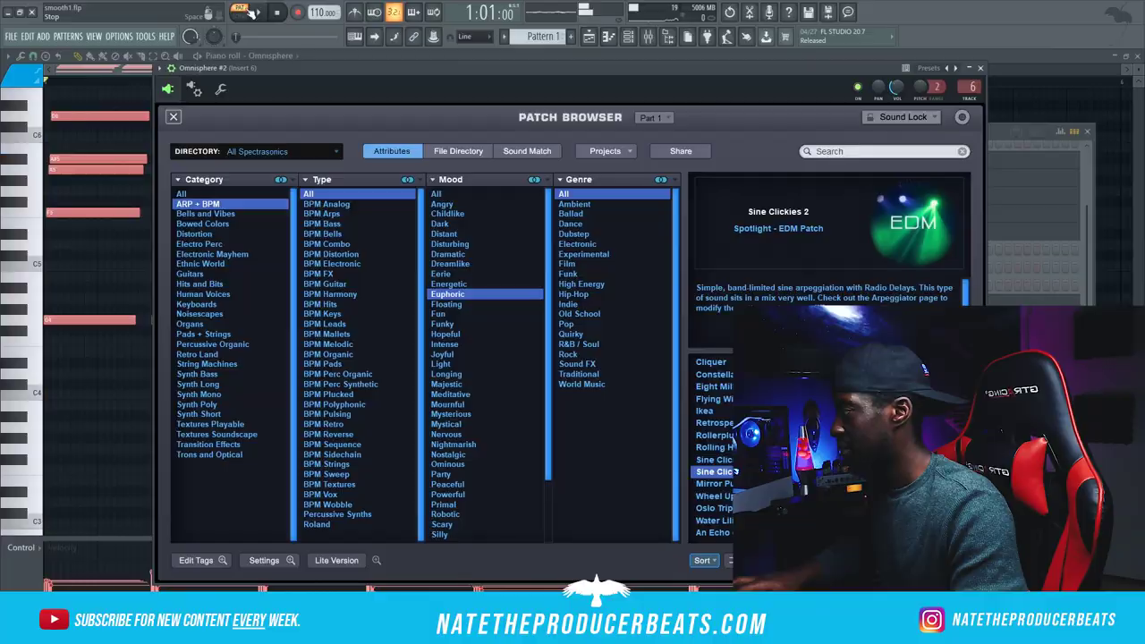
Step: Play the Omnisphere #2 part and load the HalfTime plugin in the first effect slot of Insert 6
{"action": "left_click", "coordinate": [258, 11]}
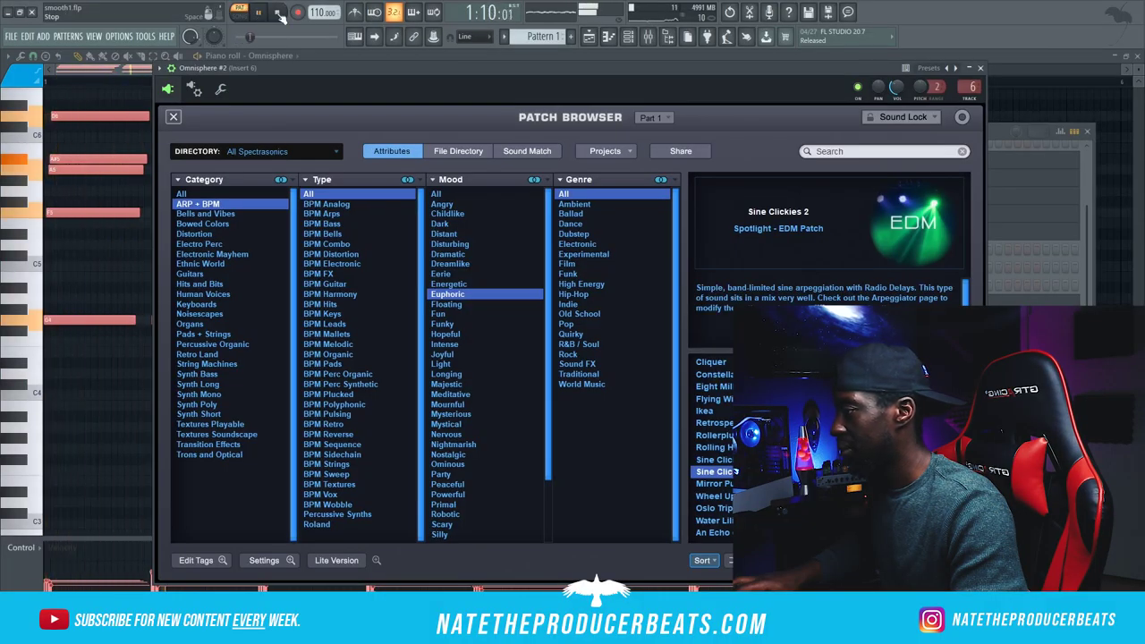
{"action": "left_click", "coordinate": [998, 140]}
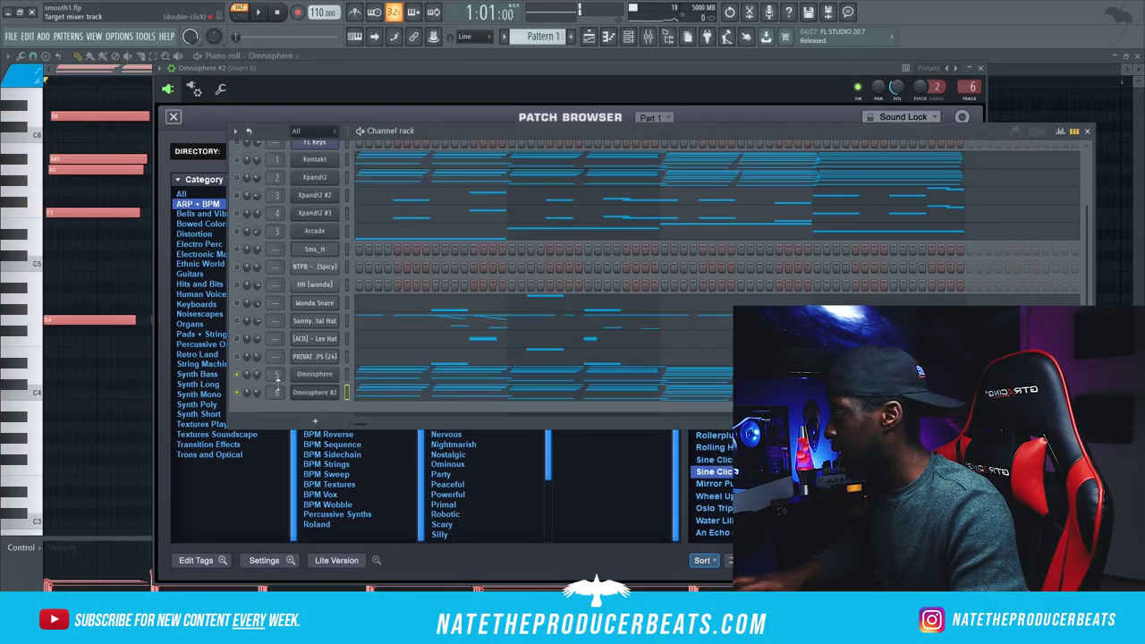
{"action": "left_click", "coordinate": [645, 35]}
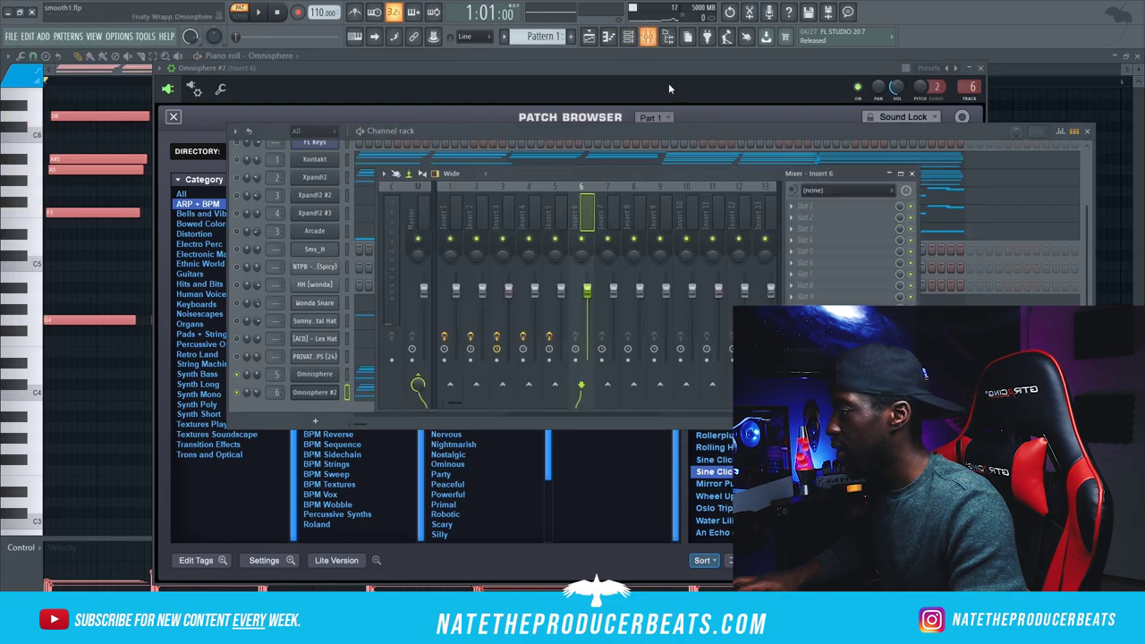
{"action": "left_click", "coordinate": [805, 209]}
{"action": "left_click", "coordinate": [1013, 27]}
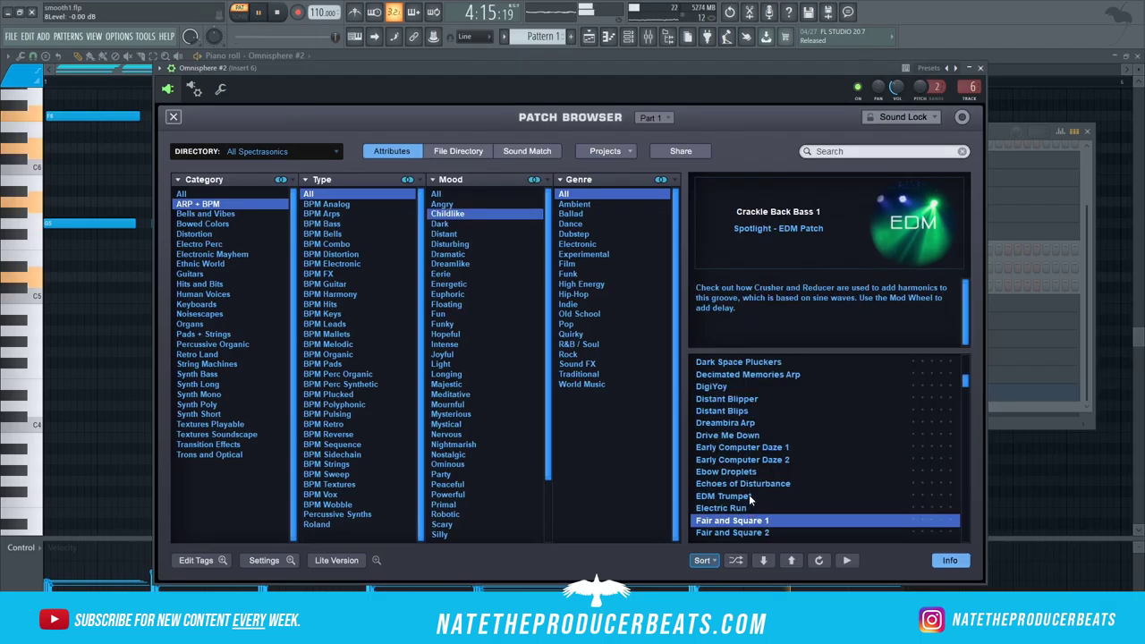
Step: Load the Fair and Square 1 patch in Omnisphere #2 and open Fruity Parametric EQ 2 on Insert 6
{"action": "left_click", "coordinate": [749, 498]}
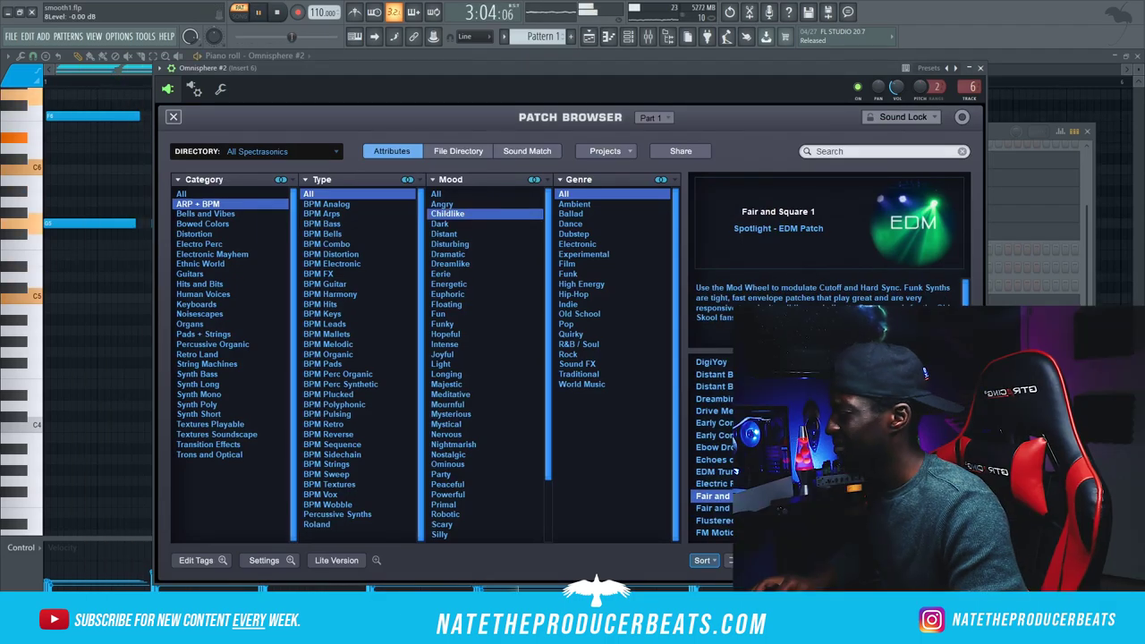
{"action": "left_click", "coordinate": [647, 35]}
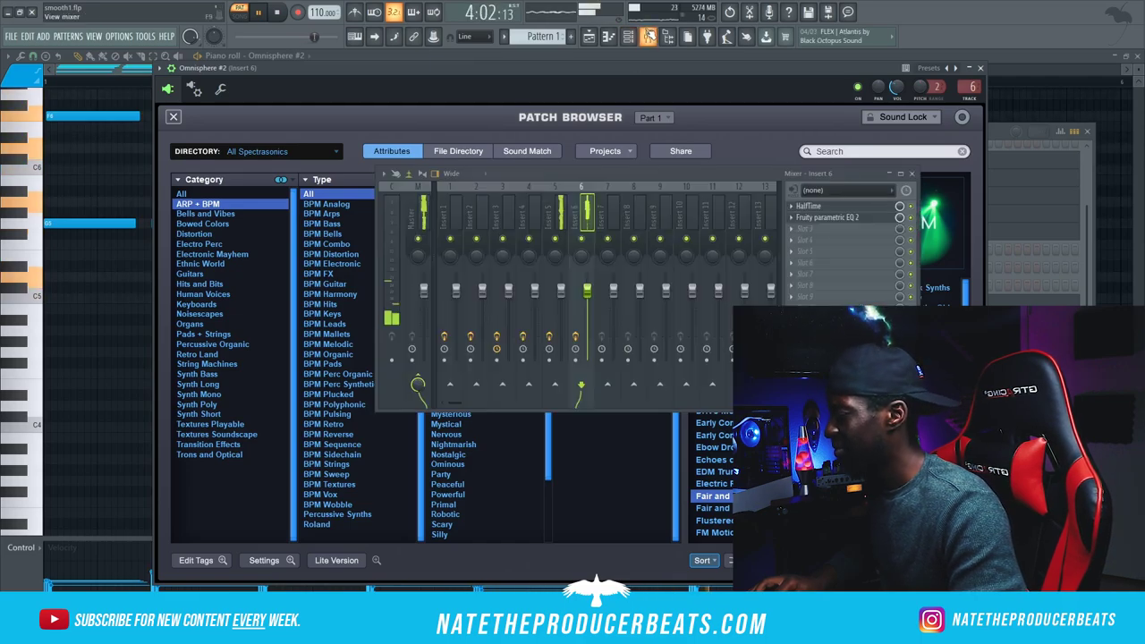
{"action": "left_click", "coordinate": [841, 218]}
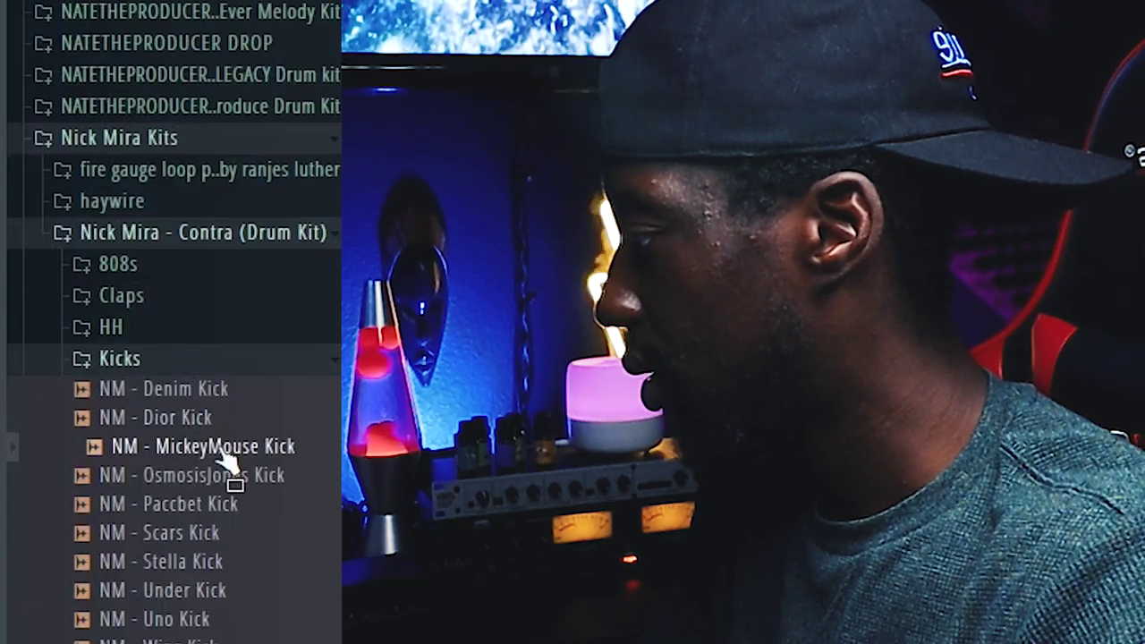
Step: Add NM - Dior Kick and NM - Buccanear 808 from the Nick Mira Contra drum kit as new channels
{"action": "right_click", "coordinate": [240, 413]}
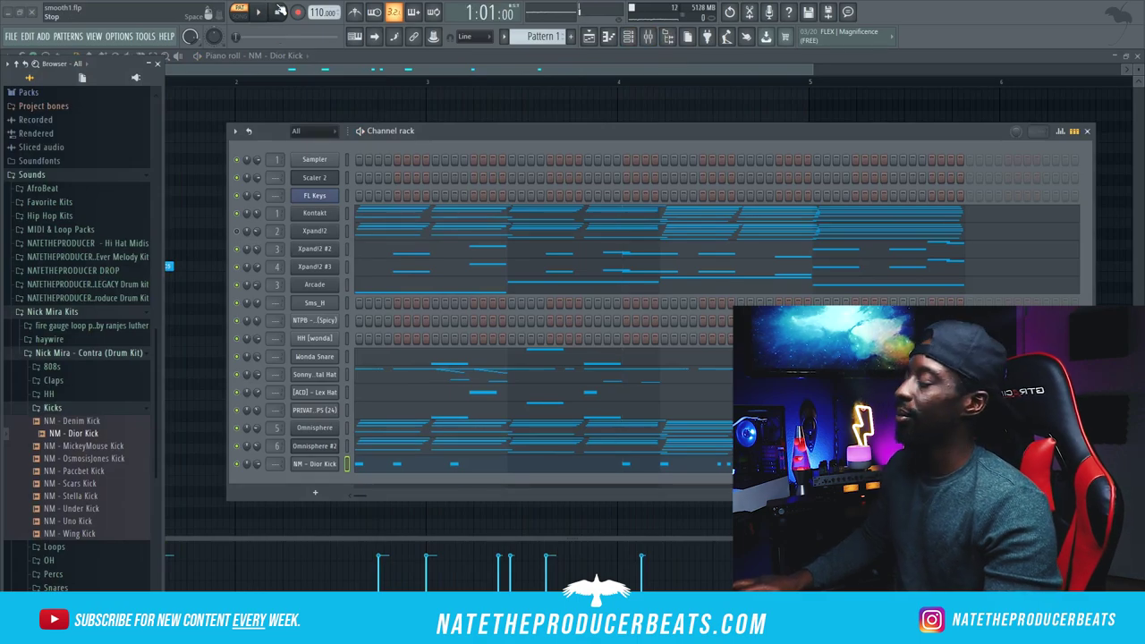
{"action": "left_click", "coordinate": [50, 407]}
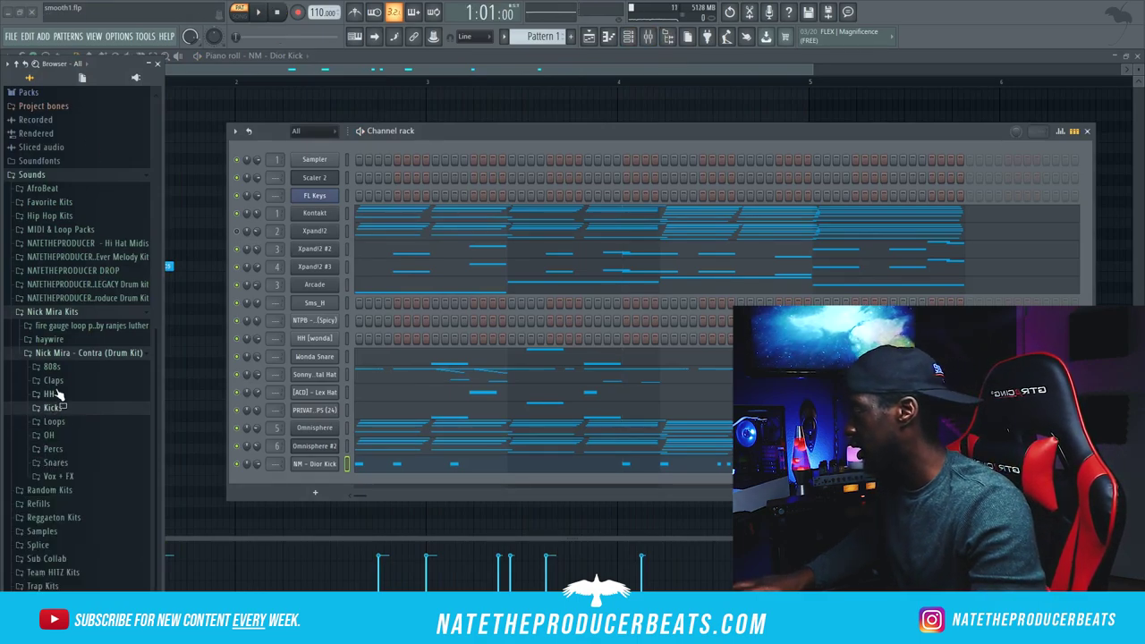
{"action": "left_click", "coordinate": [52, 366]}
{"action": "scroll", "coordinate": [82, 429], "scroll_direction": "down", "scroll_amount": 4}
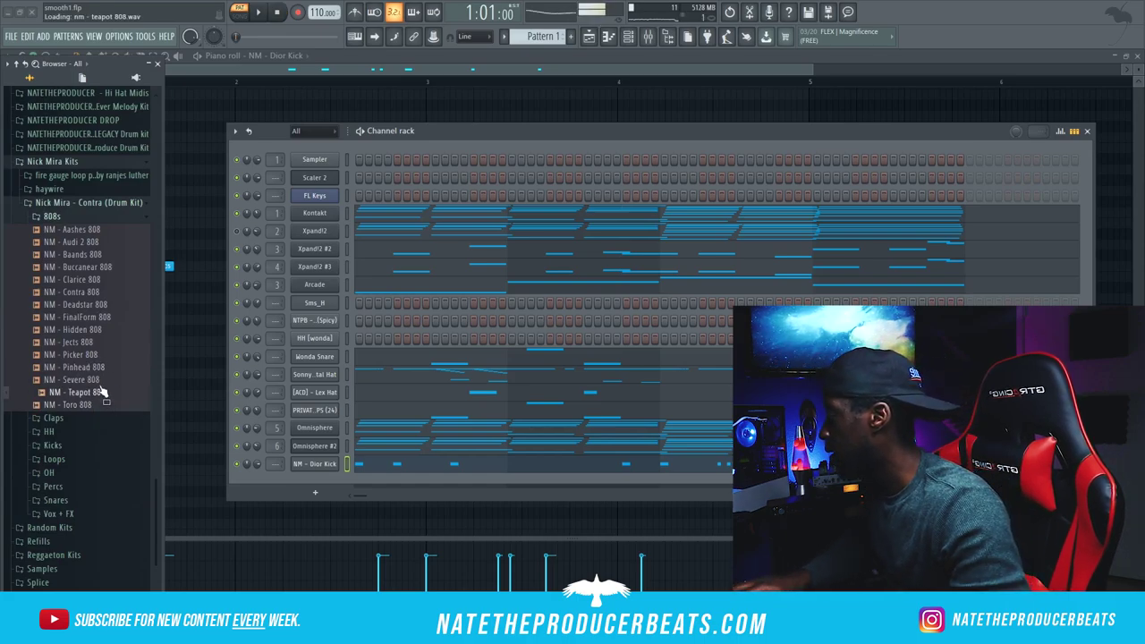
{"action": "right_click", "coordinate": [106, 268]}
{"action": "left_click", "coordinate": [143, 280]}
Step: Copy the notes of the Dior Kick channel and paste them into the 808 channel
{"action": "right_click", "coordinate": [337, 464]}
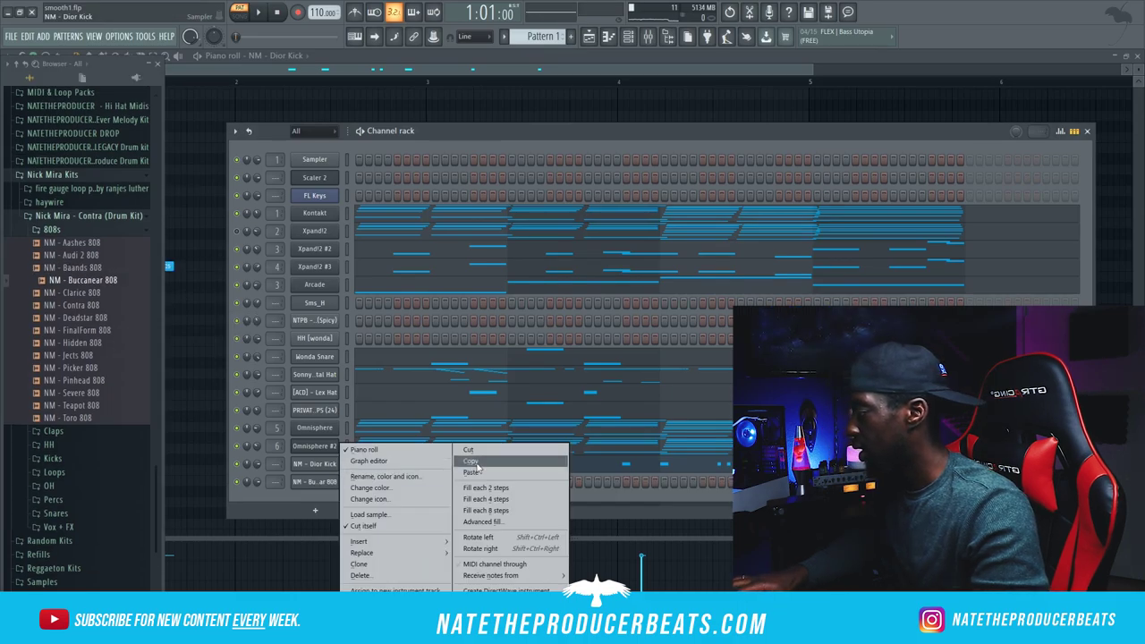
{"action": "left_click", "coordinate": [469, 461]}
{"action": "right_click", "coordinate": [340, 481]}
{"action": "left_click", "coordinate": [471, 471]}
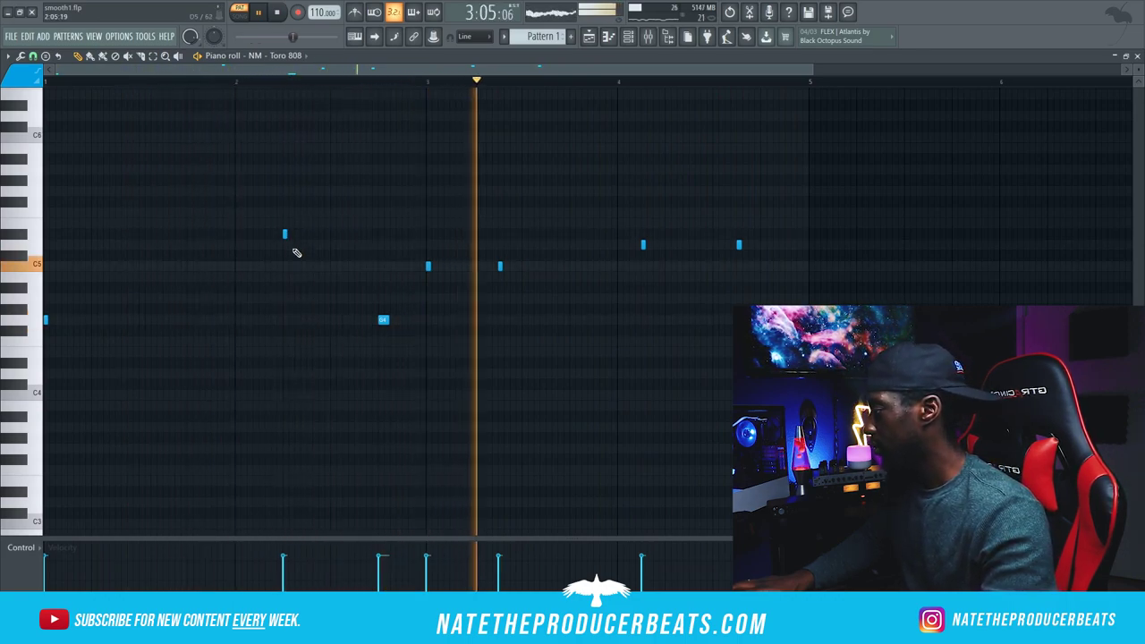
Step: Clone the NM - Dior Kick channel and the NM - Toro 808 channel in the channel rack
{"action": "left_click", "coordinate": [630, 37]}
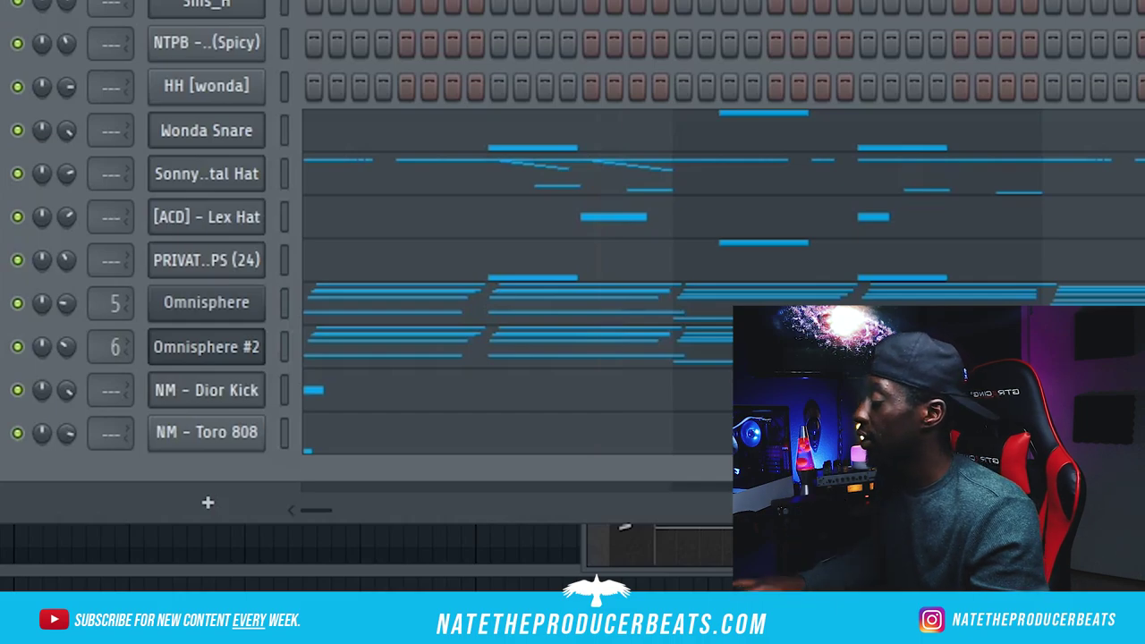
{"action": "right_click", "coordinate": [244, 405]}
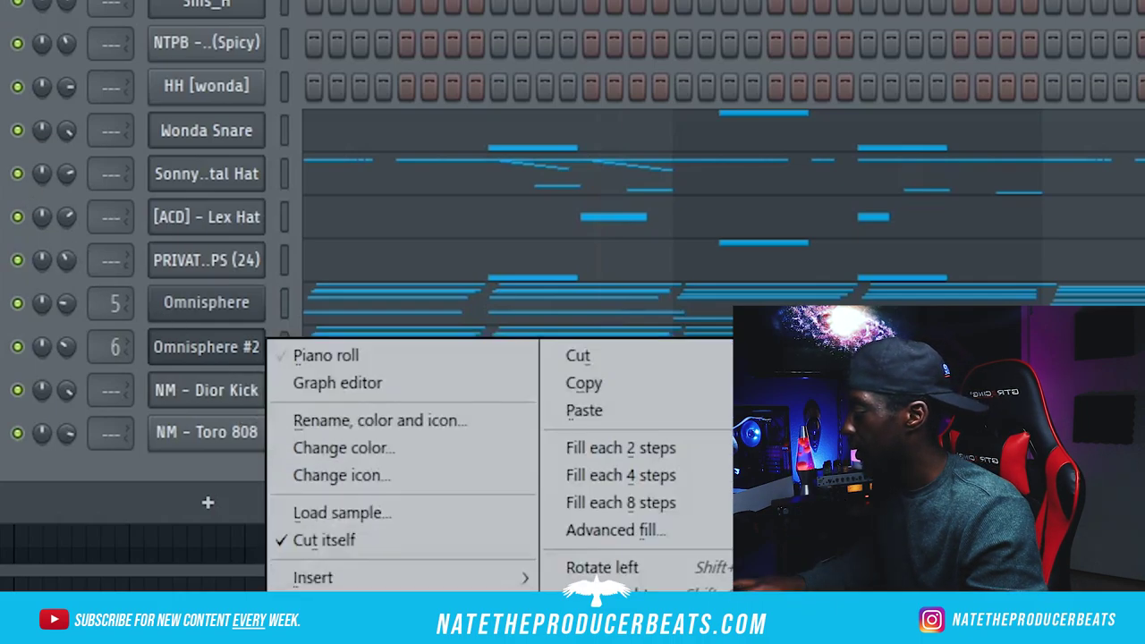
{"action": "left_click", "coordinate": [304, 632]}
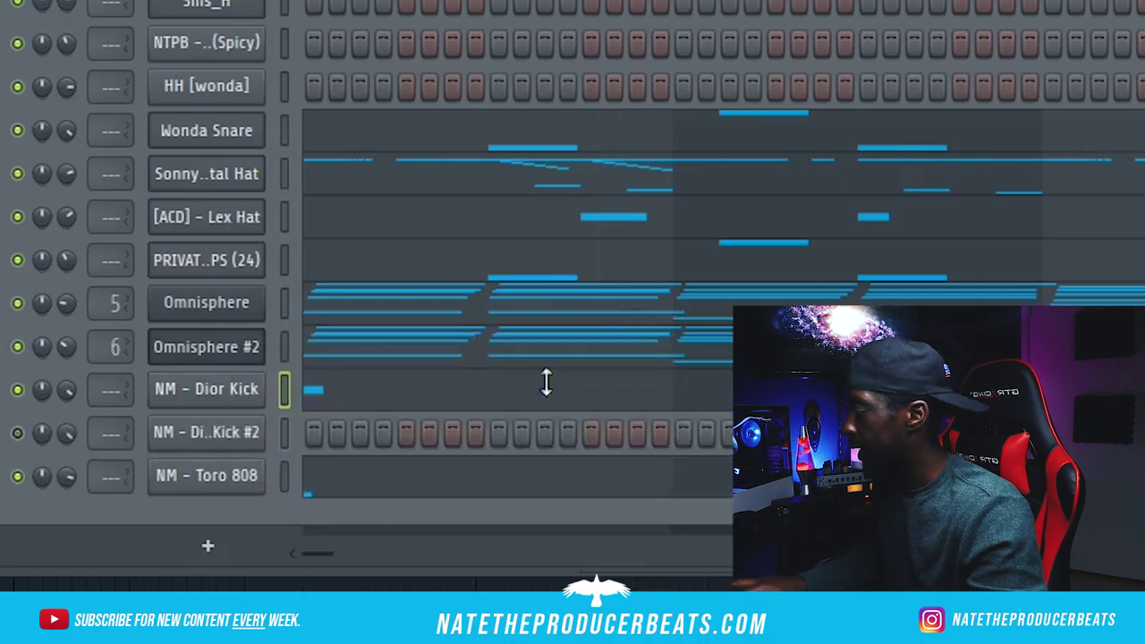
{"action": "right_click", "coordinate": [252, 485]}
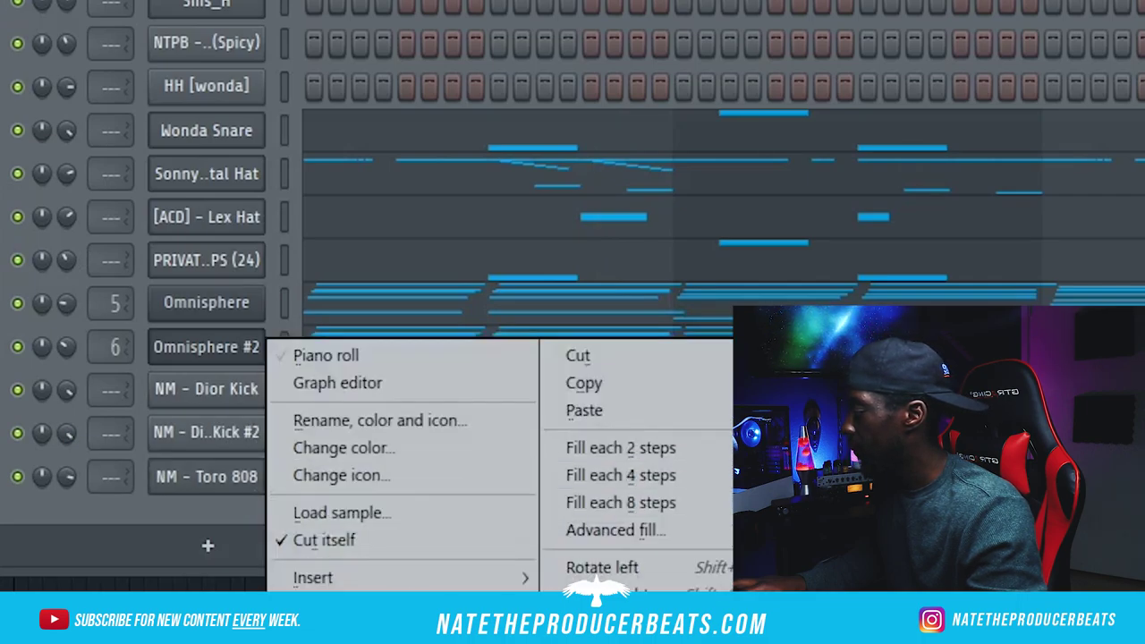
{"action": "key", "text": "alt+c"}
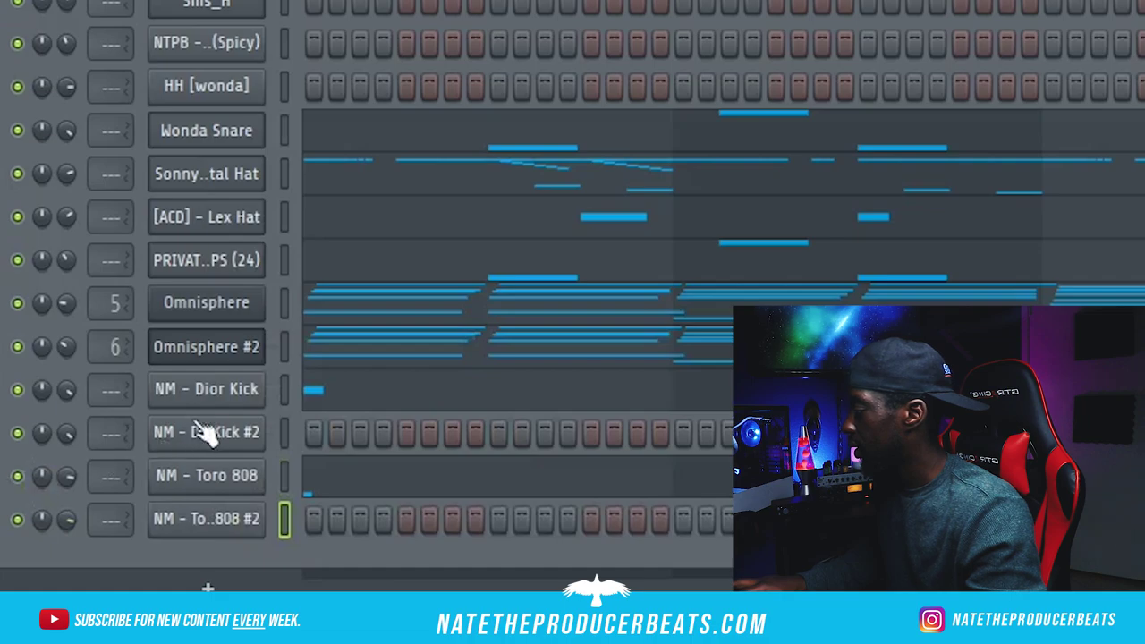
Step: Open the cloned Toro 808 channel's piano roll and add a note
{"action": "right_click", "coordinate": [259, 519]}
{"action": "left_click", "coordinate": [328, 355]}
{"action": "left_click", "coordinate": [189, 416]}
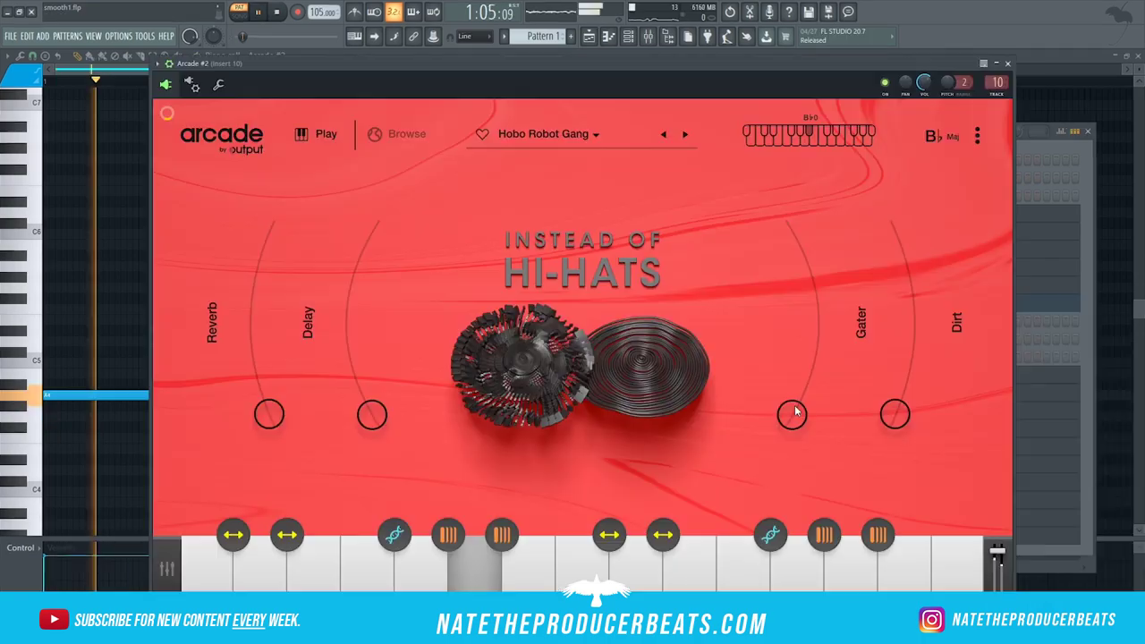
Step: Raise the Gater close to maximum, the Delay slightly and the Reverb on Arcade #2's Hobo Robot Gang kit
{"action": "left_click_drag", "start_coordinate": [810, 298], "coordinate": [810, 239]}
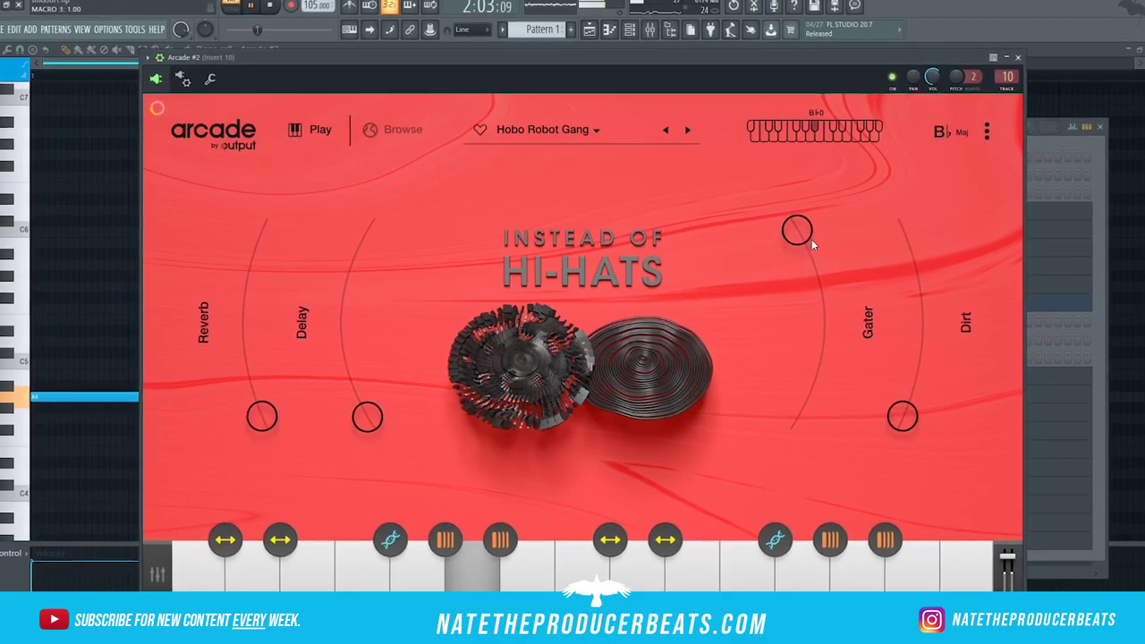
{"action": "mouse_move", "coordinate": [361, 414]}
{"action": "left_mouse_down"}
{"action": "mouse_move", "coordinate": [339, 304]}
{"action": "mouse_move", "coordinate": [349, 404]}
{"action": "left_mouse_up"}
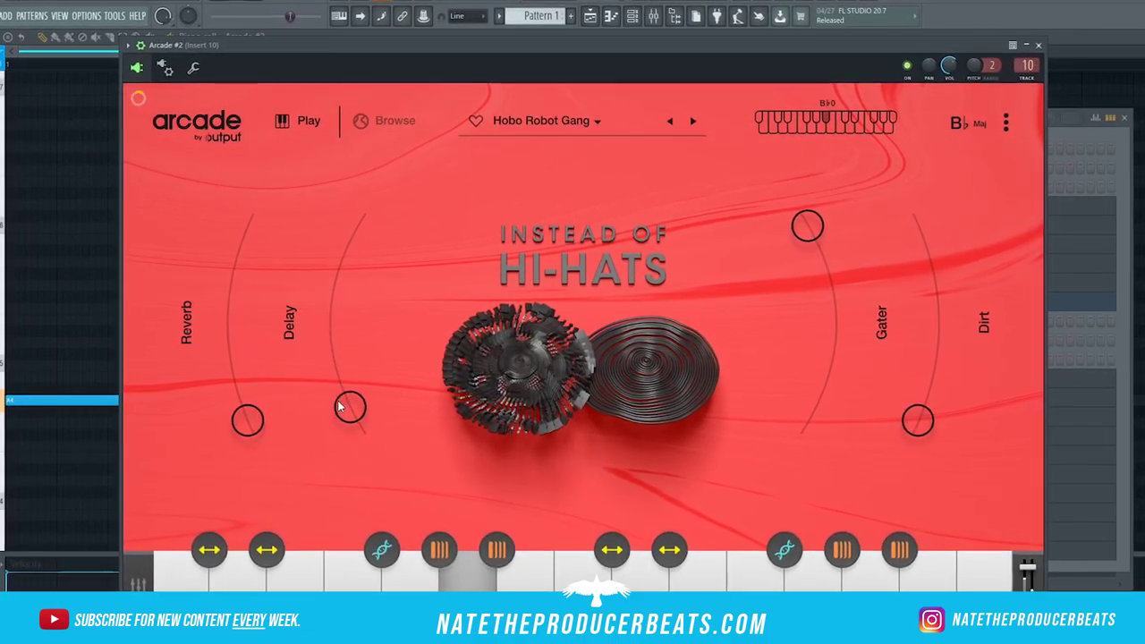
{"action": "left_click_drag", "start_coordinate": [253, 417], "coordinate": [234, 279]}
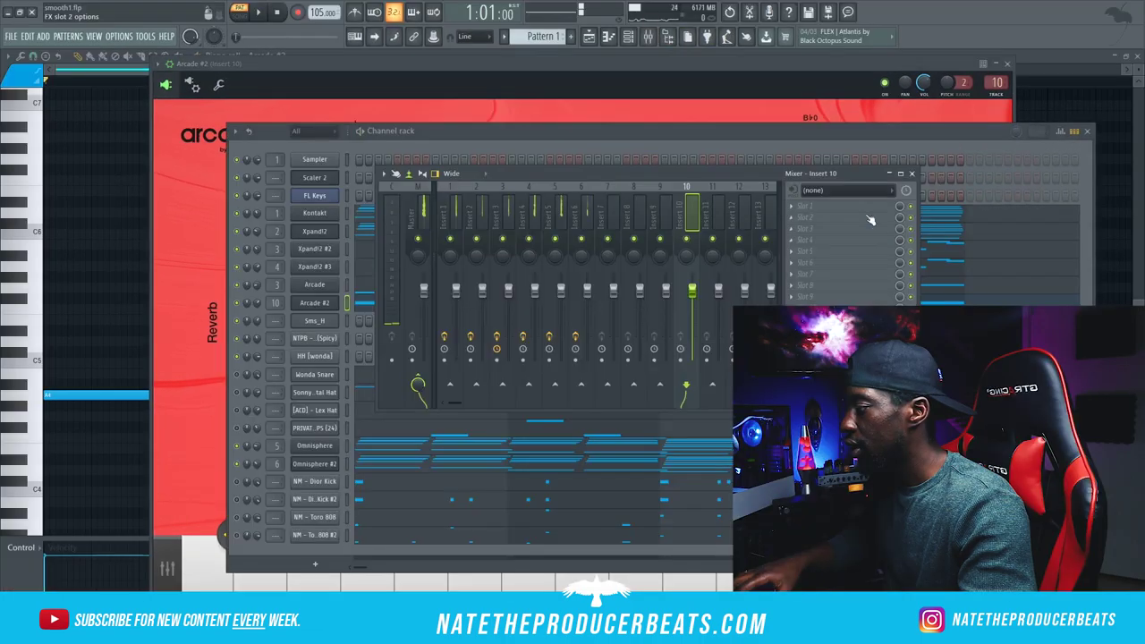
Step: Load FIN-MICRO in the first effect slot of Insert 10 and adjust its amount during playback
{"action": "left_click", "coordinate": [870, 219]}
{"action": "left_click", "coordinate": [959, 24]}
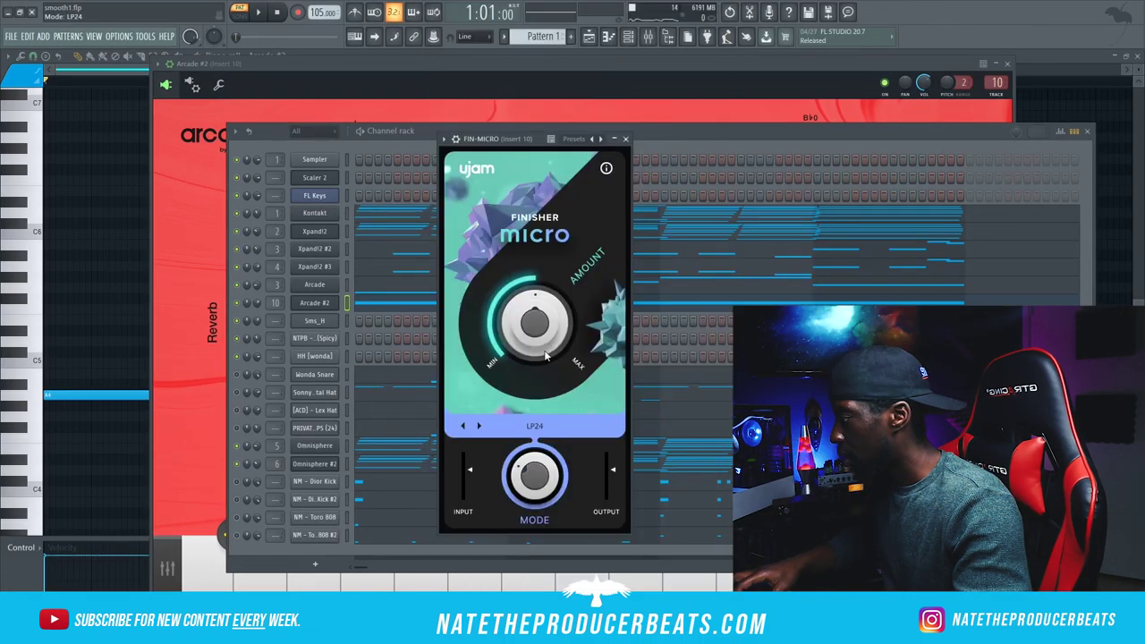
{"action": "key", "text": "space"}
{"action": "left_click_drag", "start_coordinate": [547, 356], "coordinate": [508, 370]}
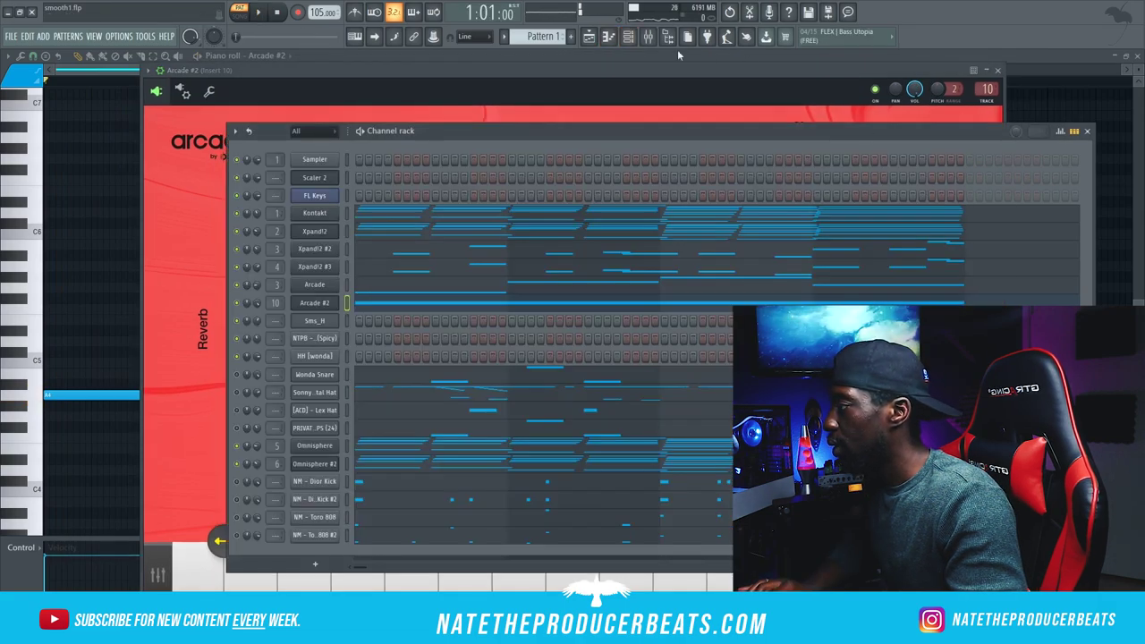
Step: Add ValhallaVintageVerb in the second effect slot of Insert 10
{"action": "left_click", "coordinate": [650, 39]}
{"action": "left_click", "coordinate": [823, 219]}
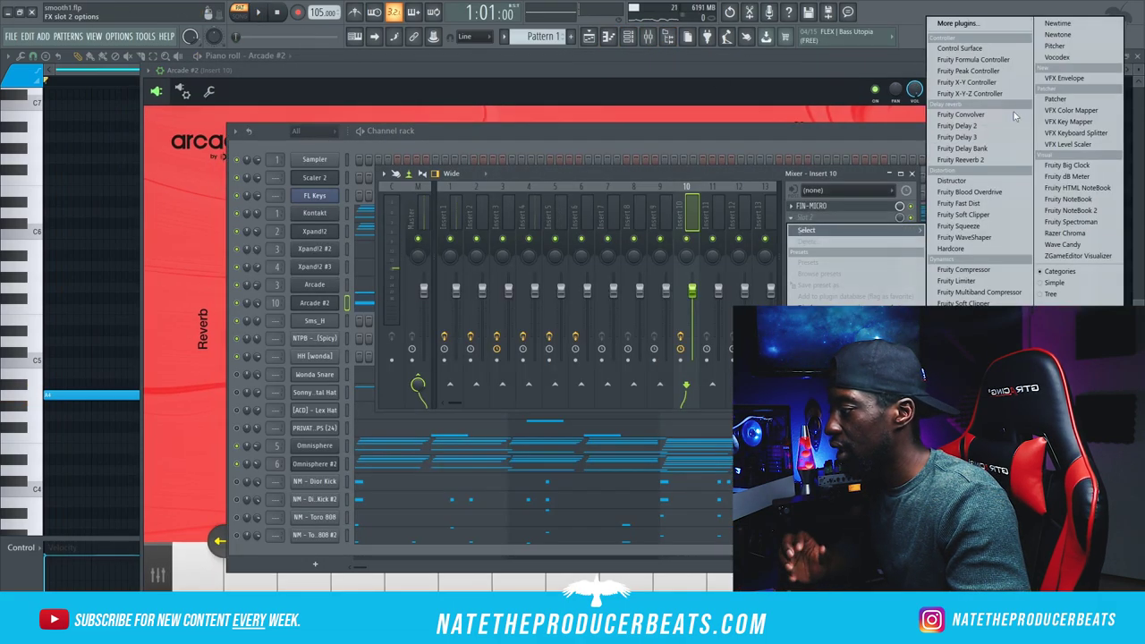
{"action": "left_click", "coordinate": [958, 23]}
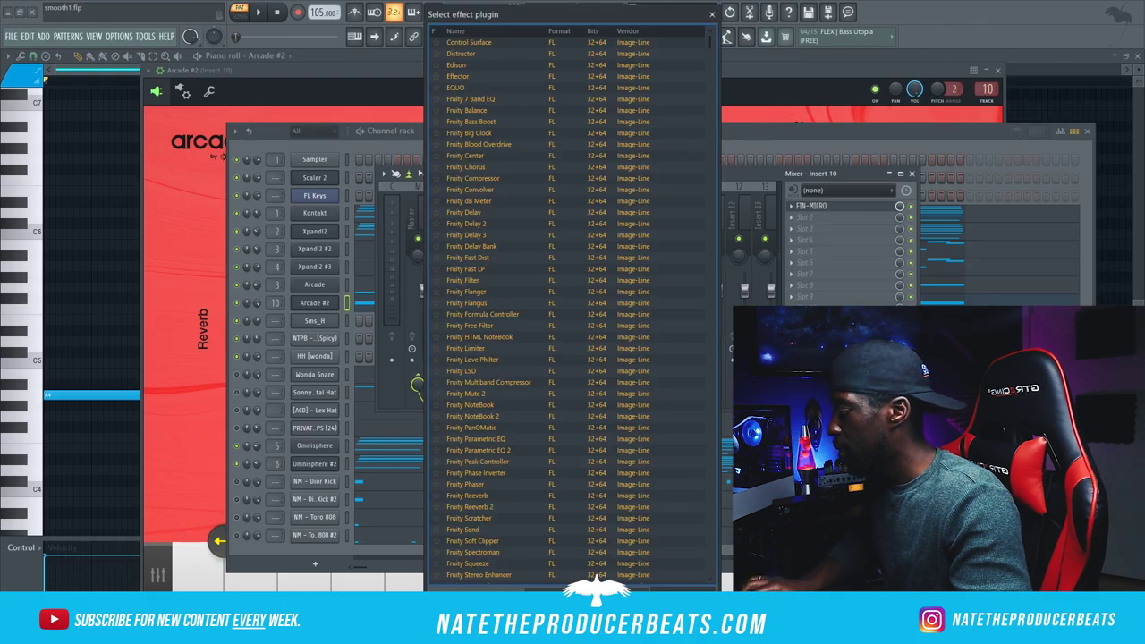
{"action": "type", "text": "val"}
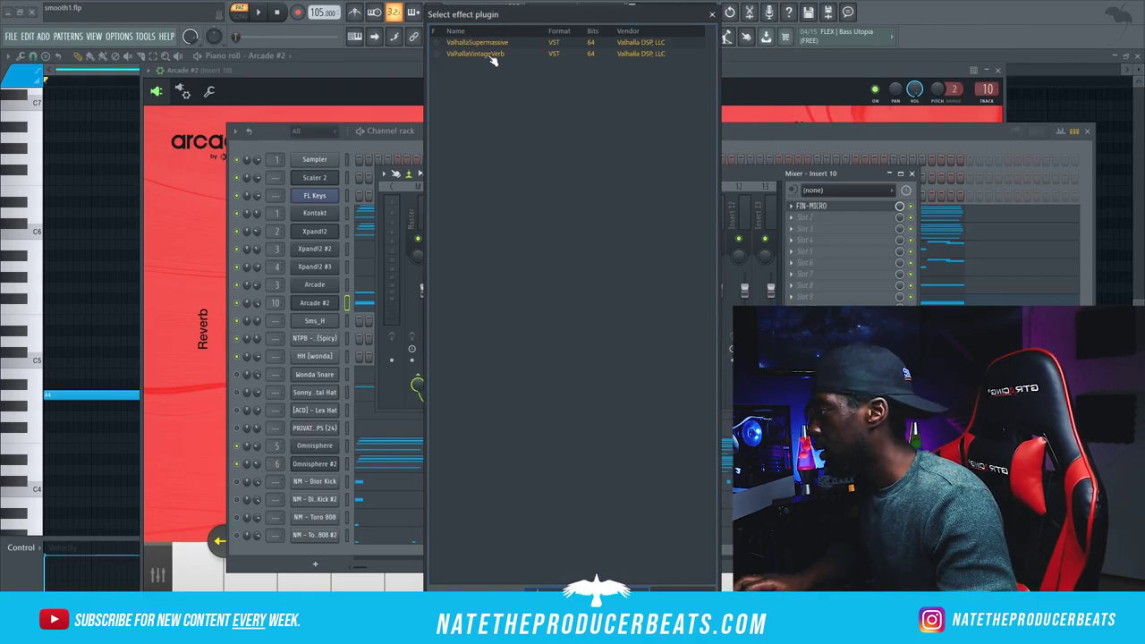
{"action": "double_click", "coordinate": [478, 54]}
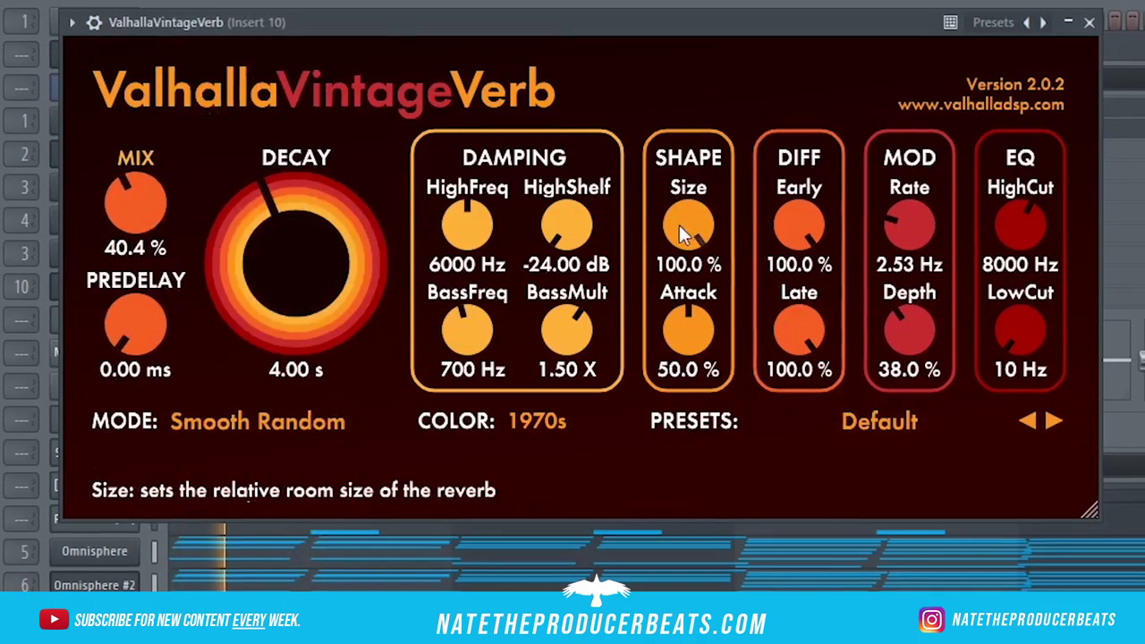
Step: Adjust the size and decay of ValhallaVintageVerb on Insert 10
{"action": "left_click_drag", "start_coordinate": [679, 224], "coordinate": [679, 229]}
{"action": "left_click_drag", "start_coordinate": [288, 207], "coordinate": [285, 232]}
{"action": "scroll", "coordinate": [295, 242], "scroll_direction": "up", "scroll_amount": 3}
{"action": "scroll", "coordinate": [300, 234], "scroll_direction": "down", "scroll_amount": 3}
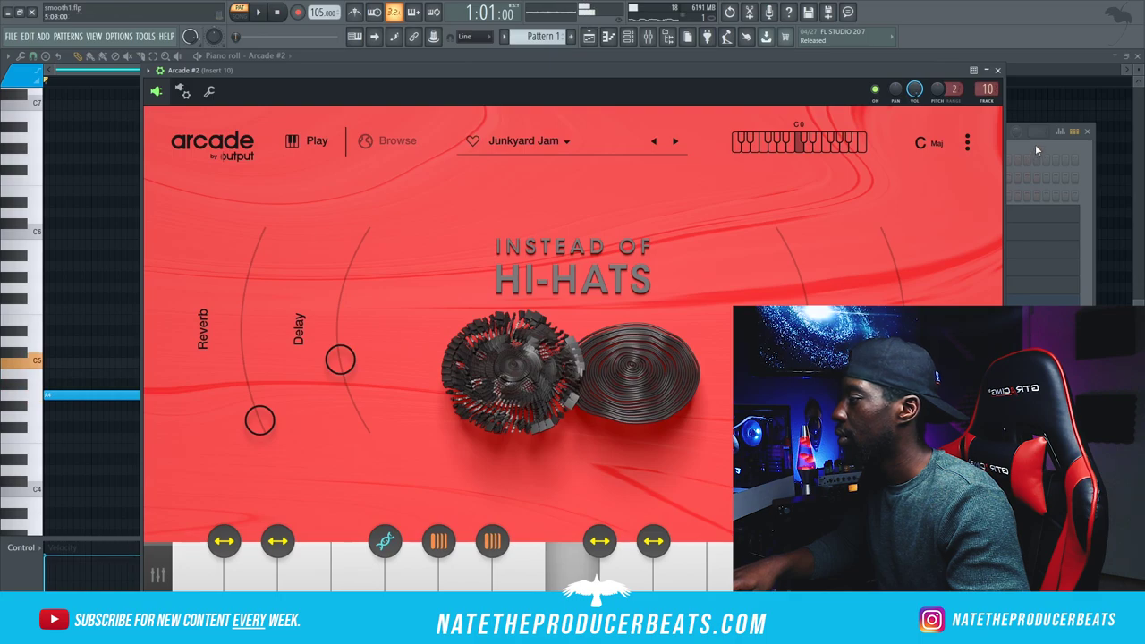
Step: Move Arcade #2's long note up to C5 in its piano roll and play the pattern
{"action": "left_click", "coordinate": [1035, 144]}
{"action": "right_click", "coordinate": [339, 301]}
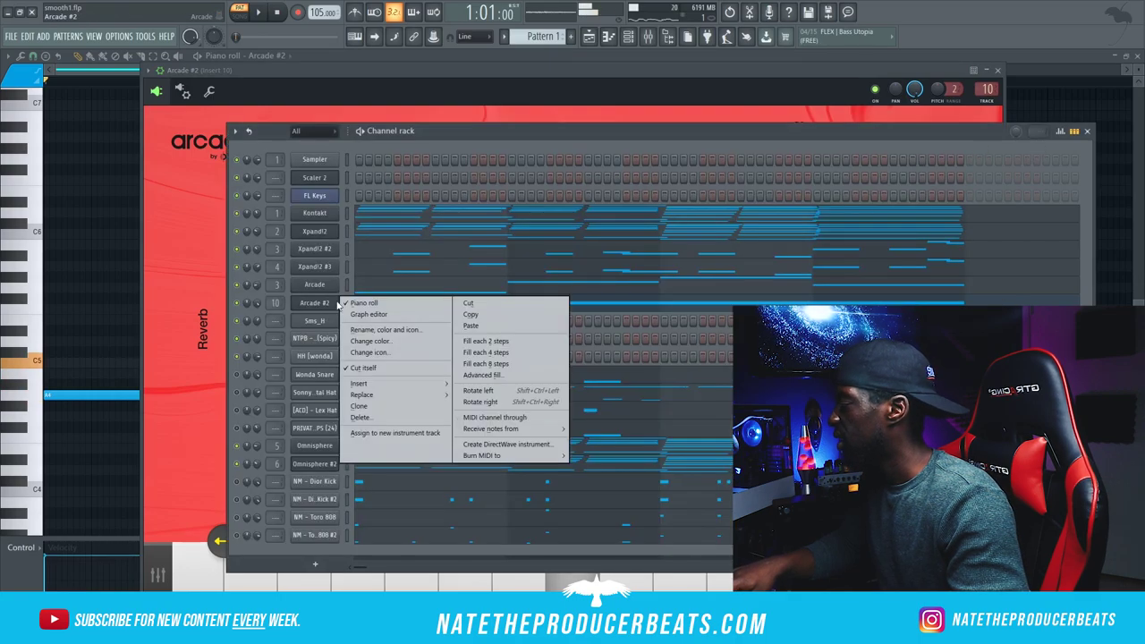
{"action": "left_click", "coordinate": [362, 304]}
{"action": "right_click", "coordinate": [340, 301]}
{"action": "left_click", "coordinate": [364, 305]}
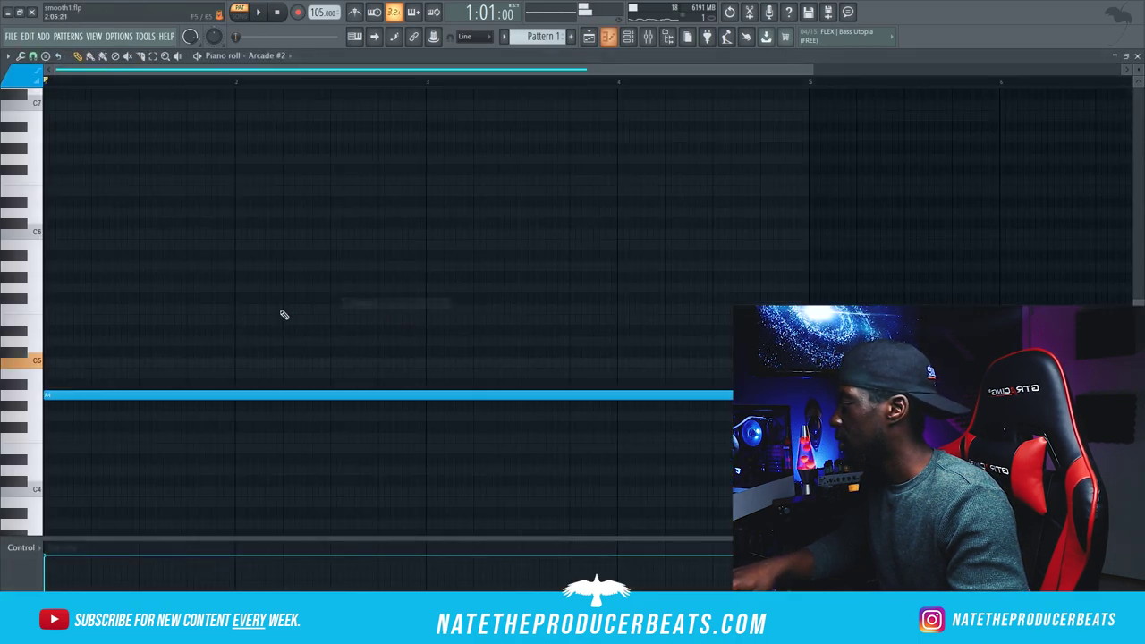
{"action": "left_click_drag", "start_coordinate": [78, 397], "coordinate": [61, 365]}
{"action": "key", "text": "space"}
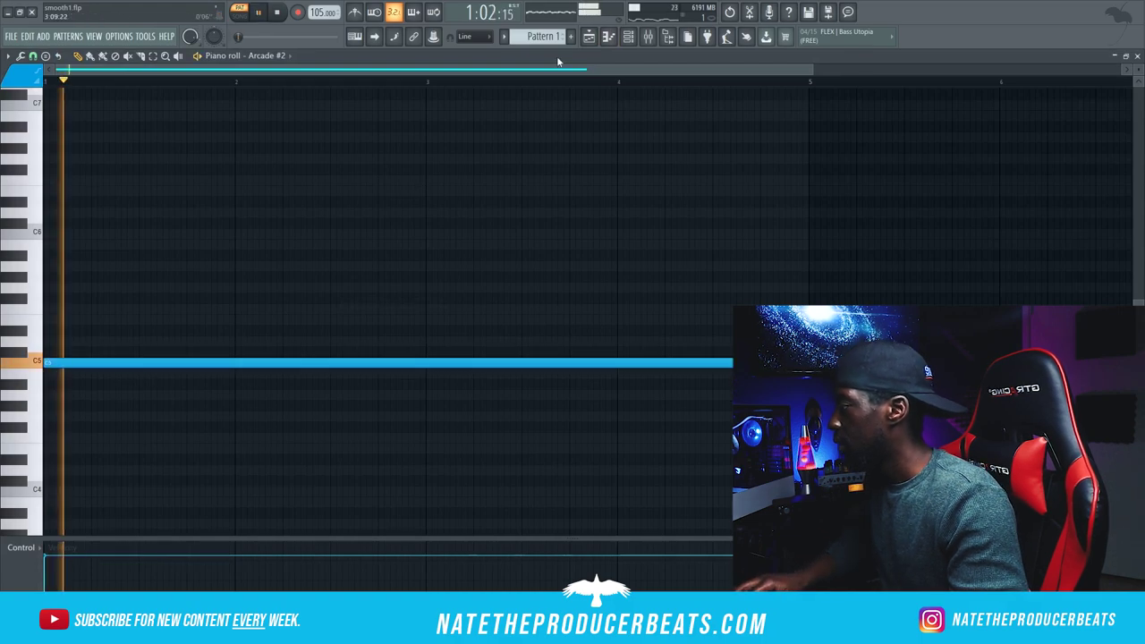
Step: Replace the HHPSNP6 channel's sample with Percs (11) and audition it in the pattern
{"action": "left_click", "coordinate": [629, 41]}
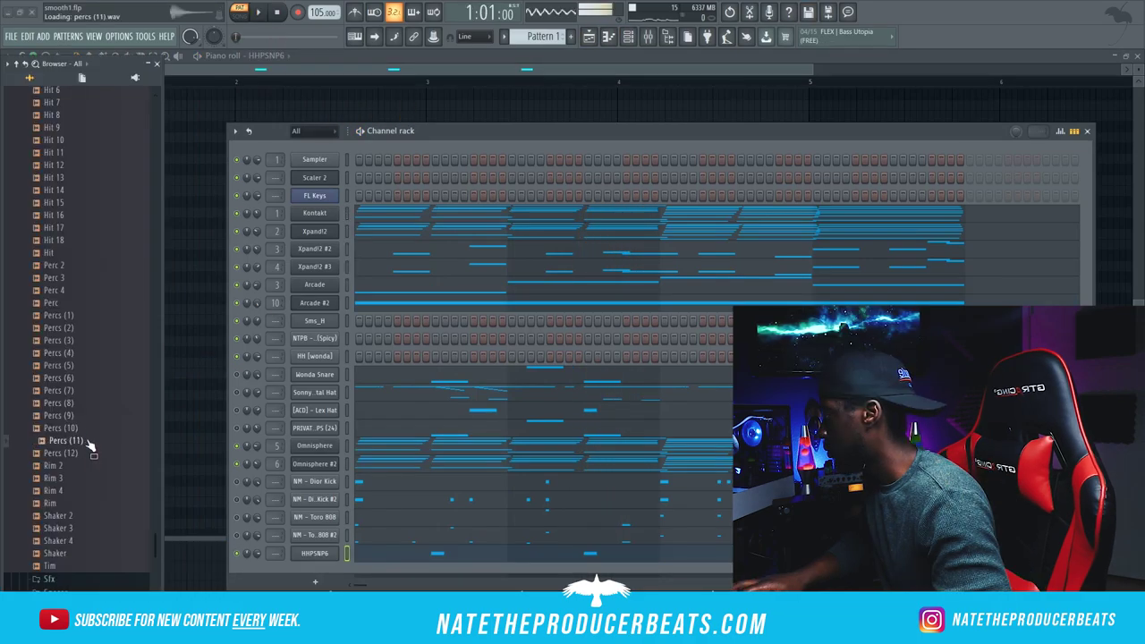
{"action": "left_click_drag", "start_coordinate": [90, 444], "coordinate": [314, 554]}
{"action": "key", "text": "space"}
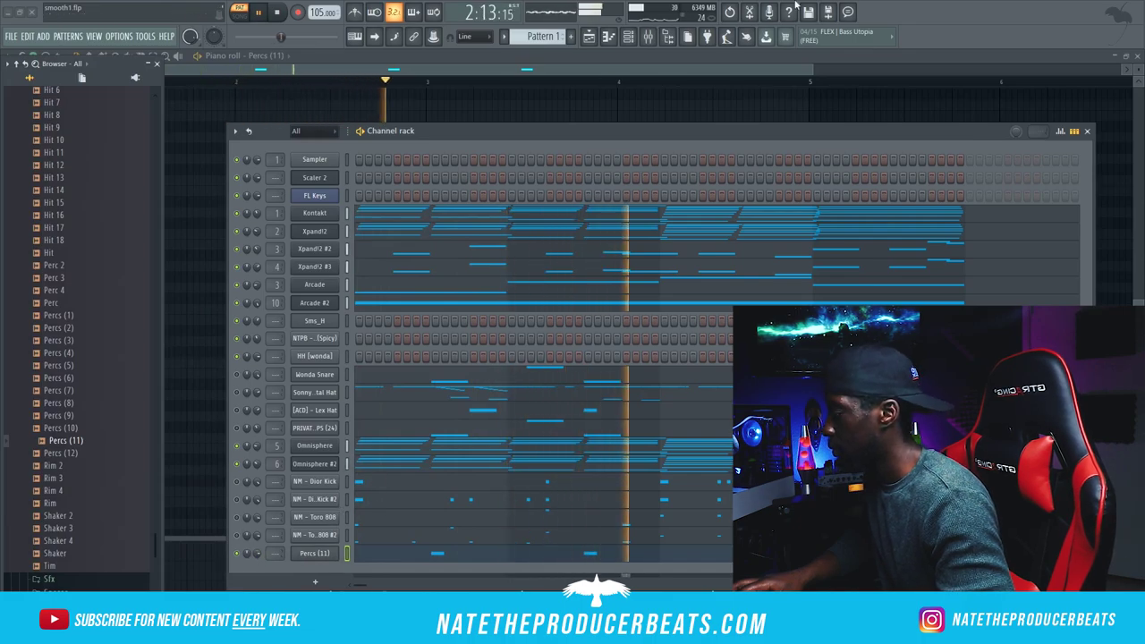
{"action": "key", "text": "space"}
Step: Route the Percs (11) channel to Insert 11 and load Fruity Reeverb 2 in its first effect slot
{"action": "key", "text": "ctrl+l"}
{"action": "left_click", "coordinate": [831, 208]}
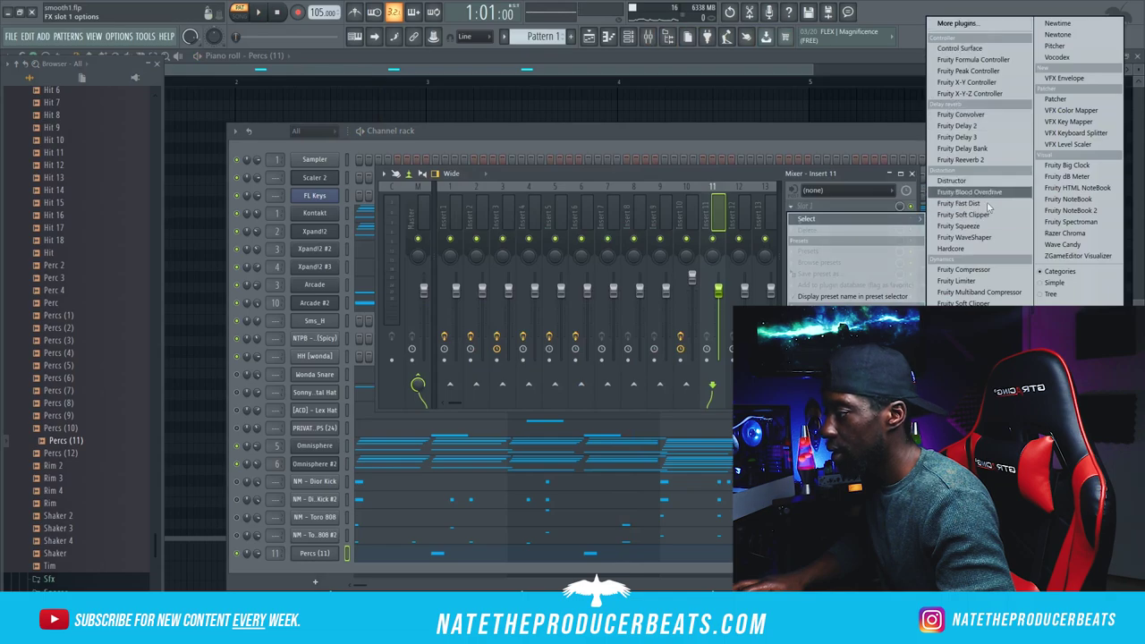
{"action": "left_click", "coordinate": [961, 159]}
{"action": "left_click_drag", "start_coordinate": [189, 113], "coordinate": [604, 188]}
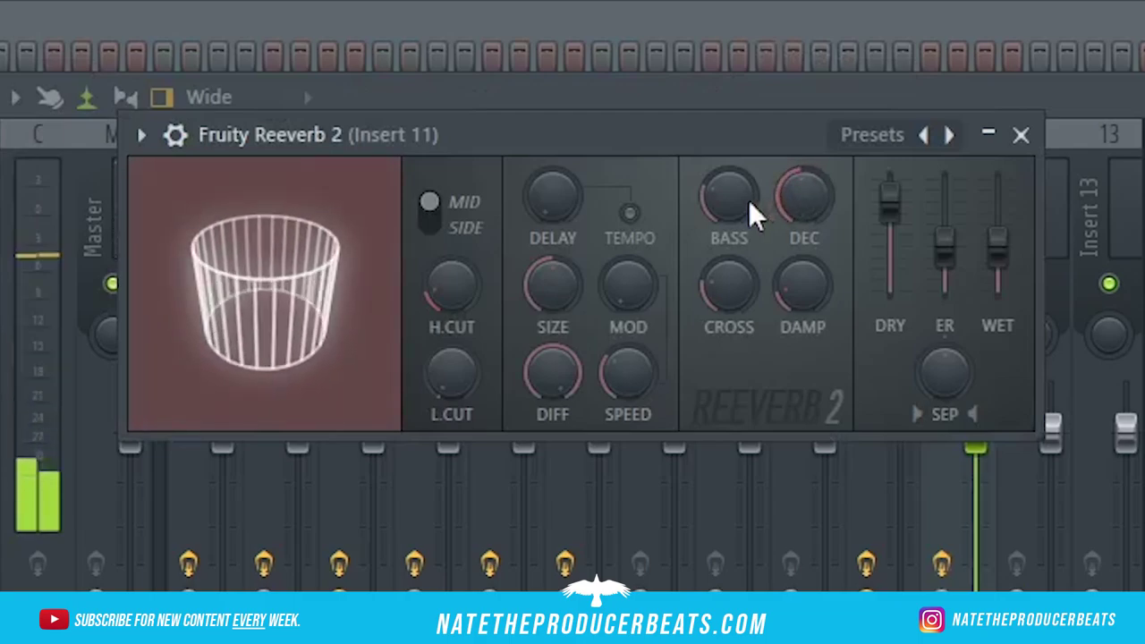
Step: Adjust Fruity Reeverb 2 on Insert 11, and transpose the four Percs (11) notes down to G4 while playing the pattern
{"action": "left_click_drag", "start_coordinate": [343, 301], "coordinate": [283, 313]}
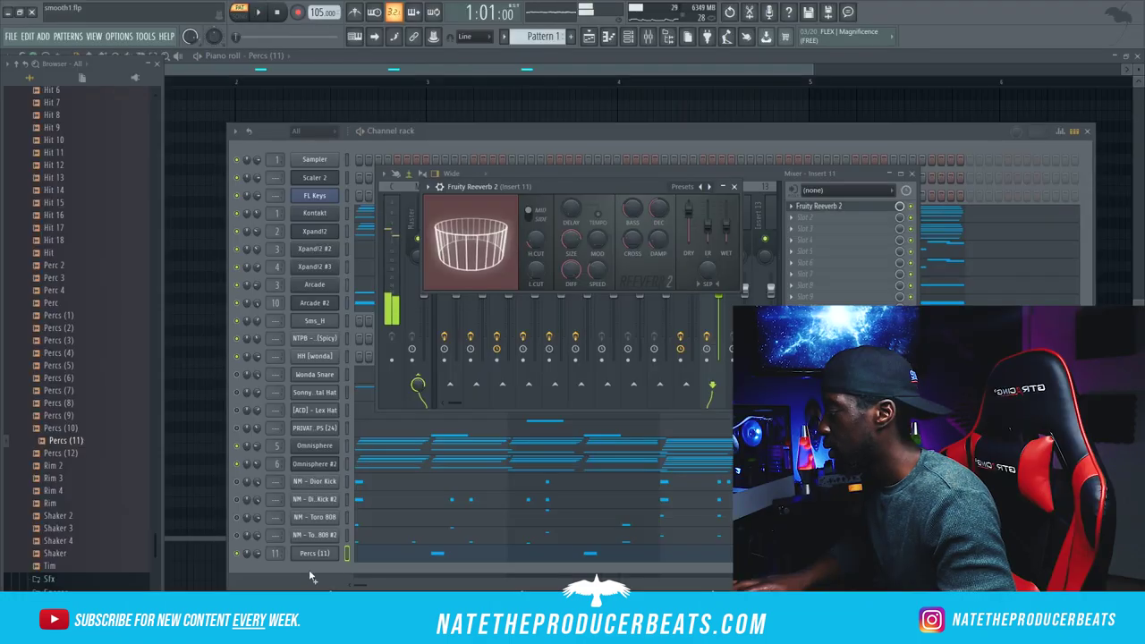
{"action": "right_click", "coordinate": [338, 553]}
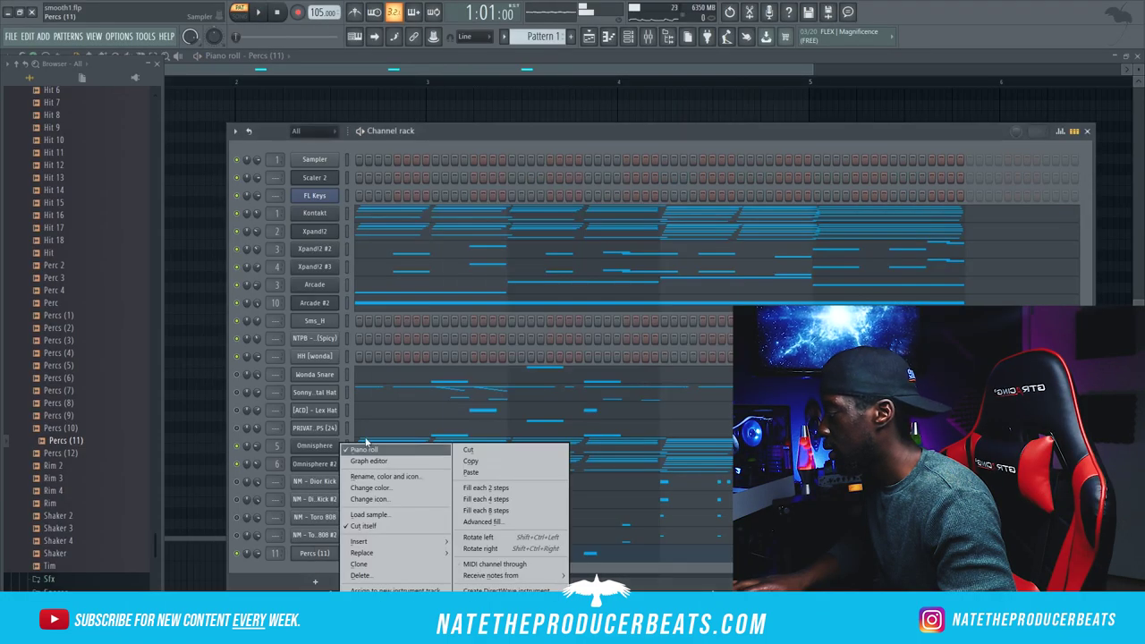
{"action": "left_click", "coordinate": [364, 450]}
{"action": "right_click", "coordinate": [340, 552]}
{"action": "left_click", "coordinate": [364, 449]}
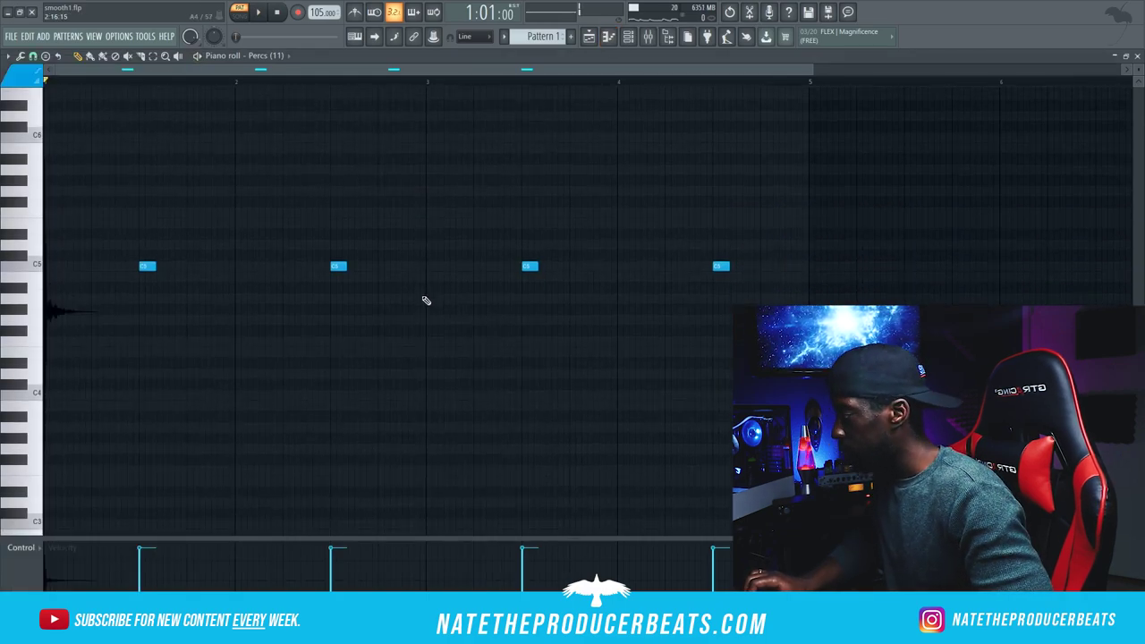
{"action": "key", "text": "Down"}
{"action": "key", "text": "Down"}
{"action": "key", "text": "Down"}
{"action": "key", "text": "space"}
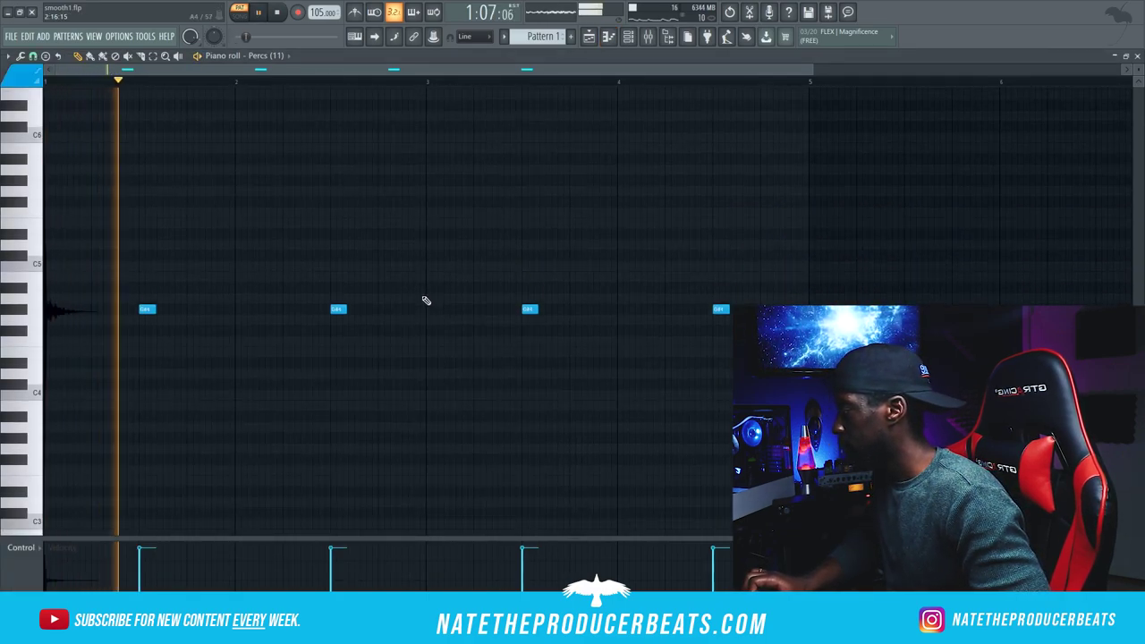
{"action": "key", "text": "Down"}
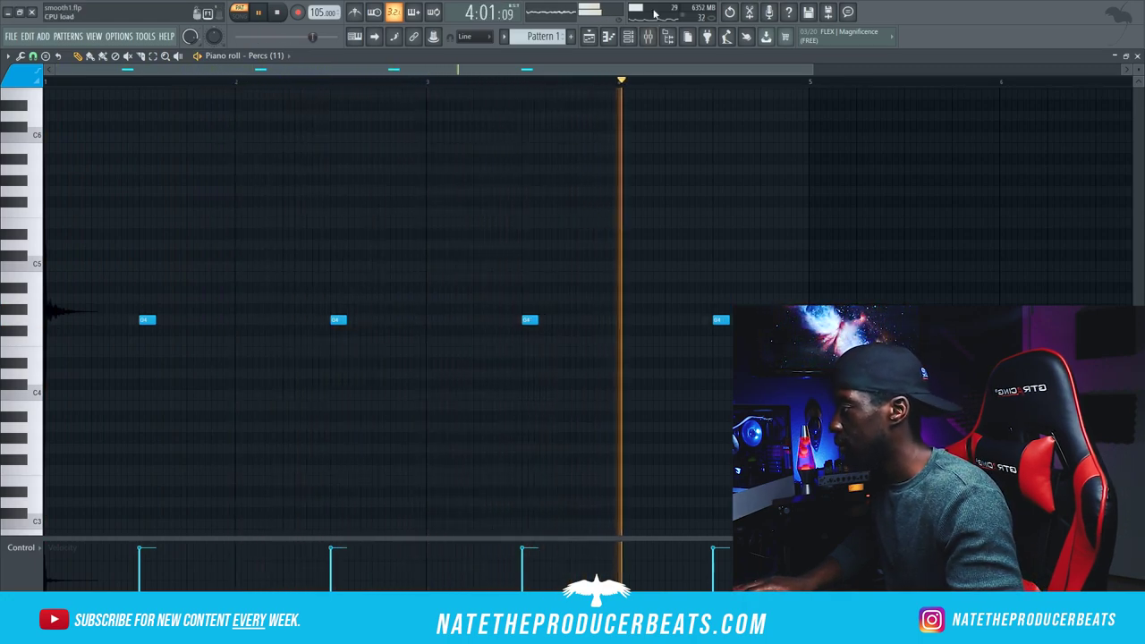
{"action": "left_click", "coordinate": [630, 38]}
{"action": "key", "text": "alt+F8"}
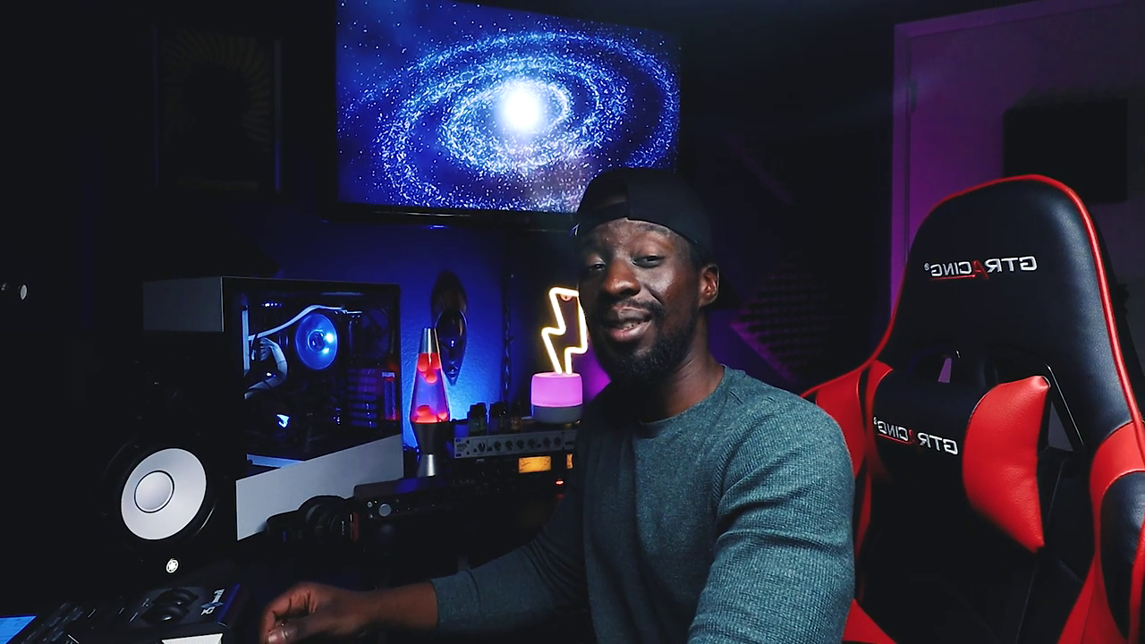
{"action": "left_click", "coordinate": [628, 36]}
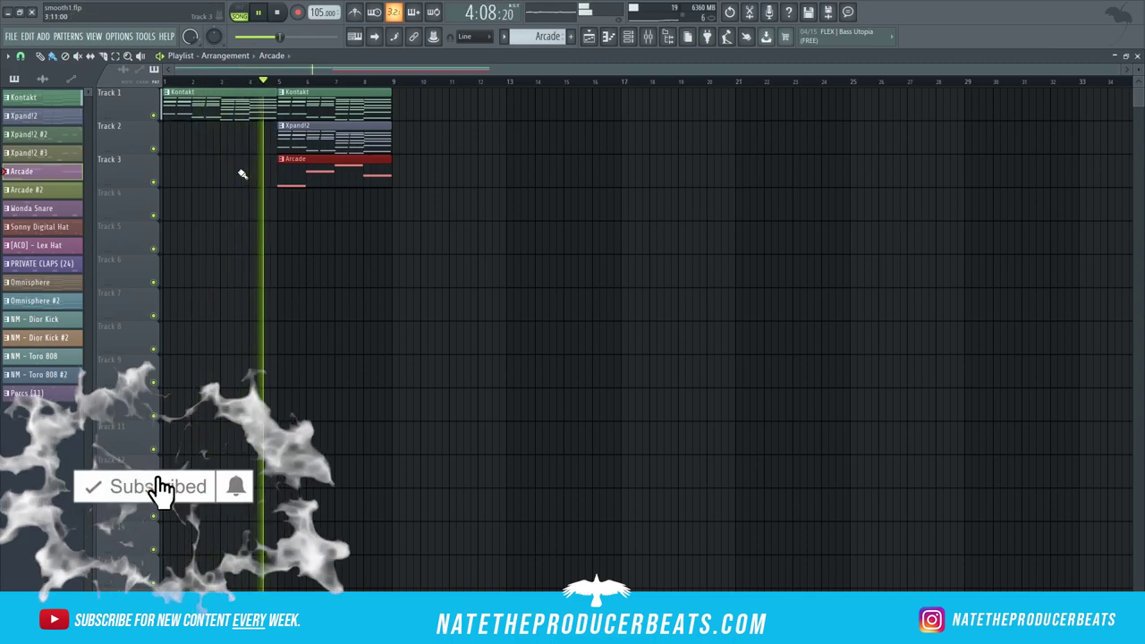
Step: Bring Xpand!2 #3 into the playlist at bar 5, and Xpand!2 on Track 5 and Omnisphere on Track 6 at bar 13
{"action": "left_click_drag", "start_coordinate": [42, 152], "coordinate": [300, 212]}
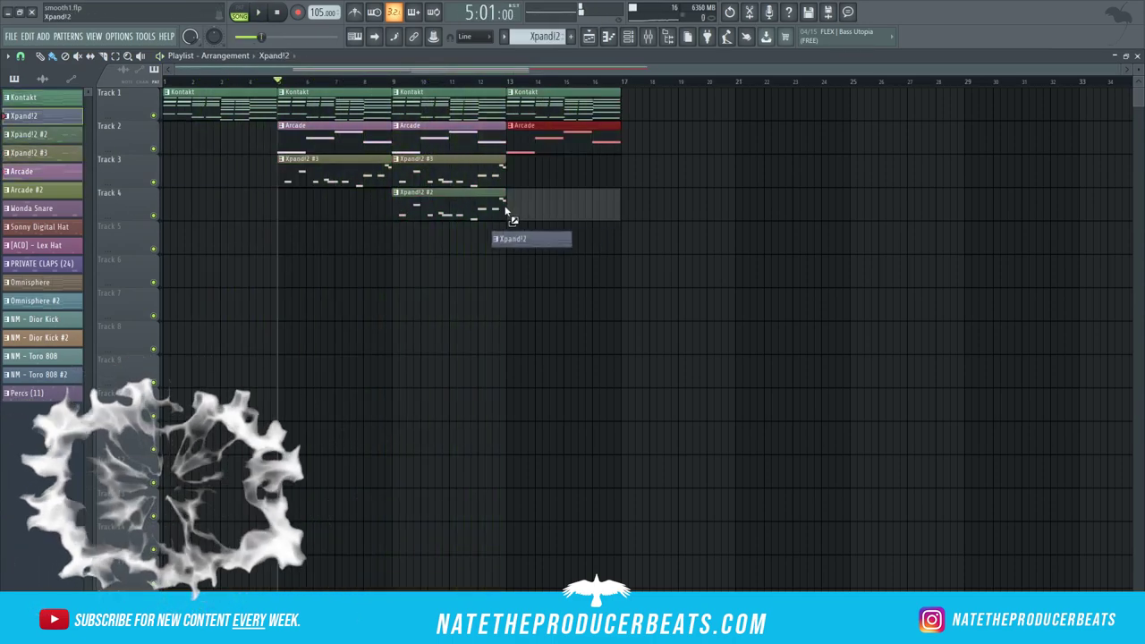
{"action": "left_click_drag", "start_coordinate": [498, 234], "coordinate": [514, 235]}
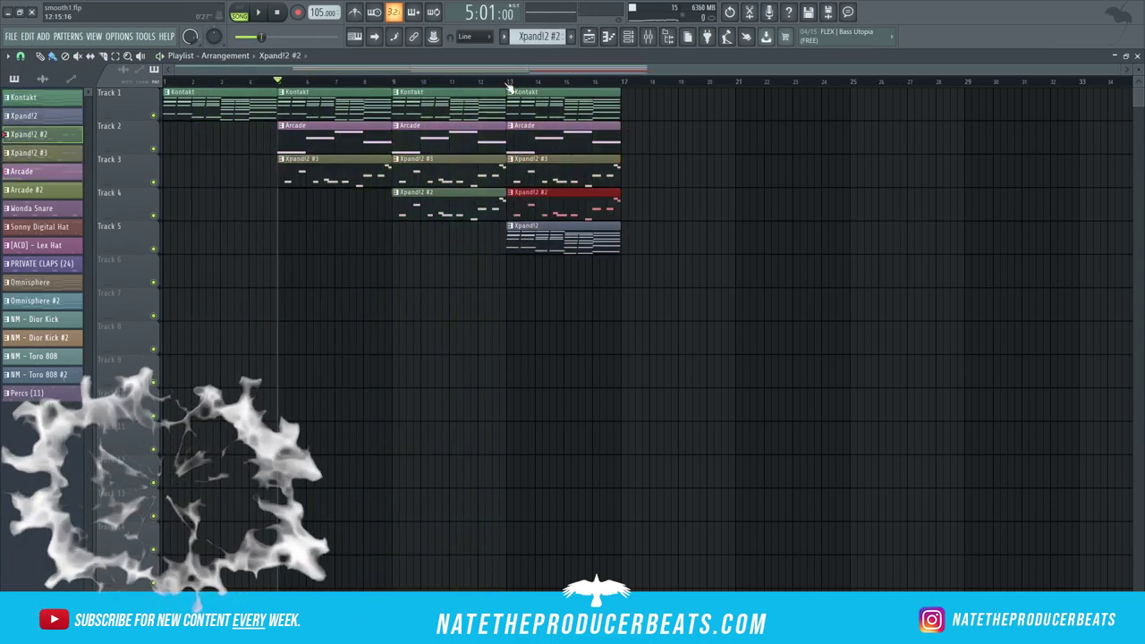
{"action": "left_click_drag", "start_coordinate": [31, 281], "coordinate": [522, 284]}
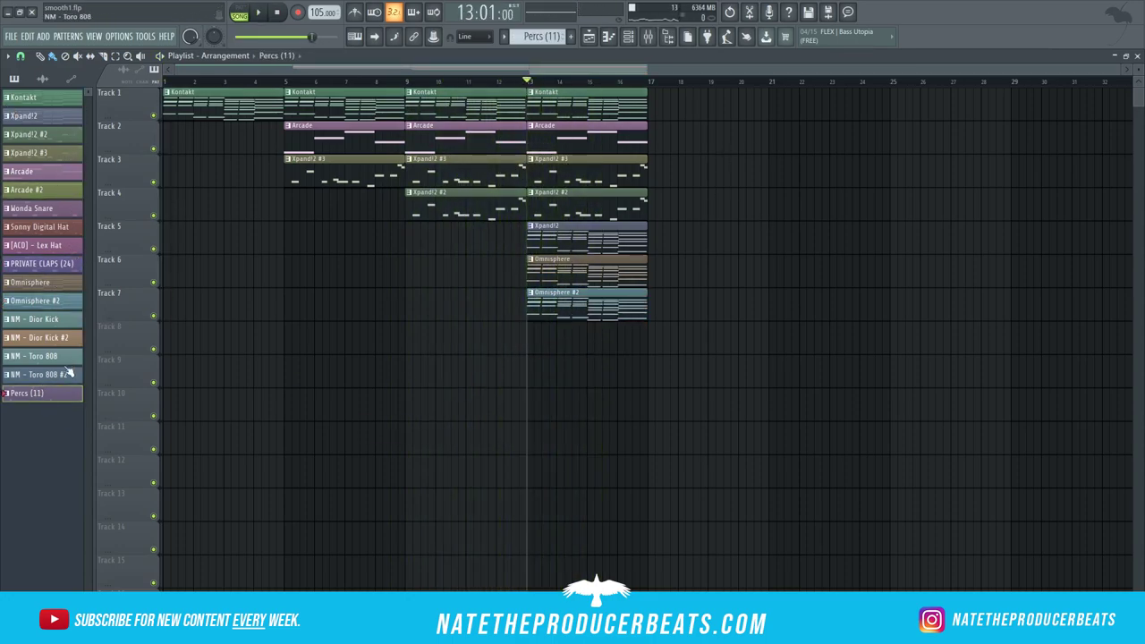
Step: Place Sonny Digital Hat on Track 8 at bars 13 and 17, and repeat the Omnisphere #2 clip at bar 17
{"action": "left_click", "coordinate": [41, 227]}
{"action": "left_click", "coordinate": [534, 334]}
{"action": "key", "text": "space"}
{"action": "left_click_drag", "start_coordinate": [670, 334], "coordinate": [653, 334]}
{"action": "left_click", "coordinate": [617, 300]}
{"action": "left_click", "coordinate": [653, 301]}
{"action": "key", "text": "space"}
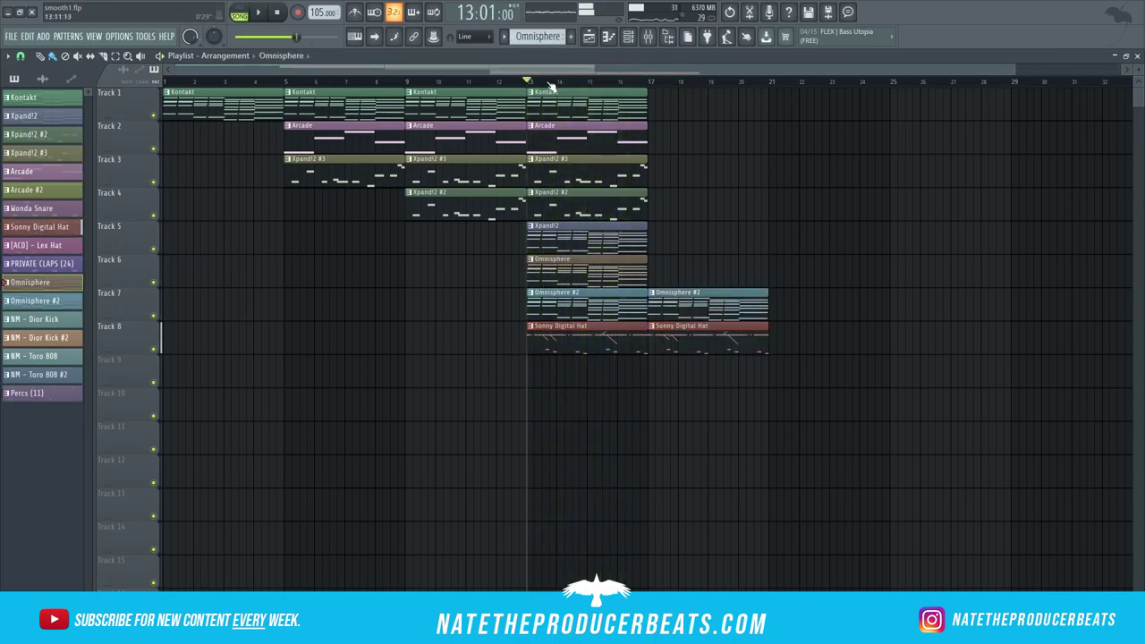
Step: Repeat the Arcade, Kontakt and Xpand!2 clips at bar 17, and delete the Omnisphere clip from Track 6
{"action": "key", "text": "space"}
{"action": "key", "text": "space"}
{"action": "left_click", "coordinate": [630, 138]}
{"action": "left_click", "coordinate": [659, 142]}
{"action": "left_click", "coordinate": [626, 108]}
{"action": "left_click", "coordinate": [667, 112]}
{"action": "left_click", "coordinate": [626, 236]}
{"action": "left_click", "coordinate": [667, 236]}
{"action": "right_click", "coordinate": [603, 283]}
{"action": "scroll", "coordinate": [761, 220], "scroll_direction": "down", "scroll_amount": 1}
{"action": "key", "text": "space"}
{"action": "key", "text": "space"}
Step: Place PRIVATE CLAPS (24) on Track 9 at bars 17 and 21, and repeat Sonny Digital Hat, Omnisphere #2, Xpand!2 and Kontakt at bar 21
{"action": "left_click_drag", "start_coordinate": [41, 263], "coordinate": [617, 375]}
{"action": "left_click", "coordinate": [710, 378]}
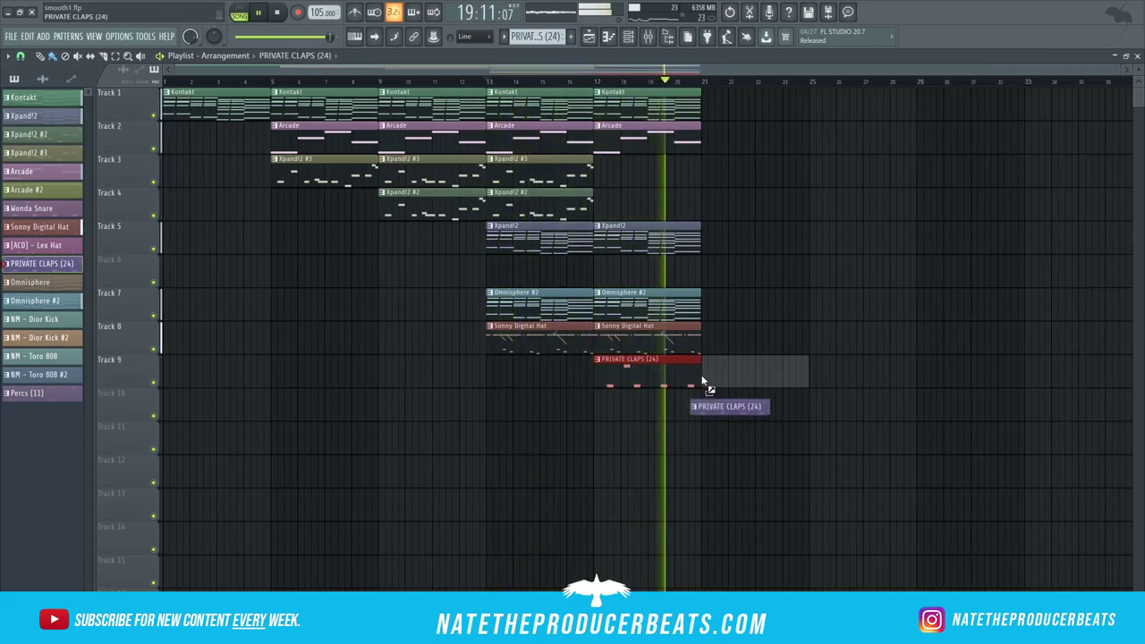
{"action": "left_click", "coordinate": [671, 338]}
{"action": "left_click", "coordinate": [722, 340]}
{"action": "left_click", "coordinate": [670, 304]}
{"action": "left_click", "coordinate": [723, 304]}
{"action": "left_click", "coordinate": [671, 238]}
{"action": "left_click", "coordinate": [722, 238]}
{"action": "left_click", "coordinate": [715, 98]}
Step: Add Wonda Snare on Track 10 as two three-bar clips, one from bar 17 to 20 and one starting at bar 22
{"action": "left_click_drag", "start_coordinate": [31, 208], "coordinate": [613, 407]}
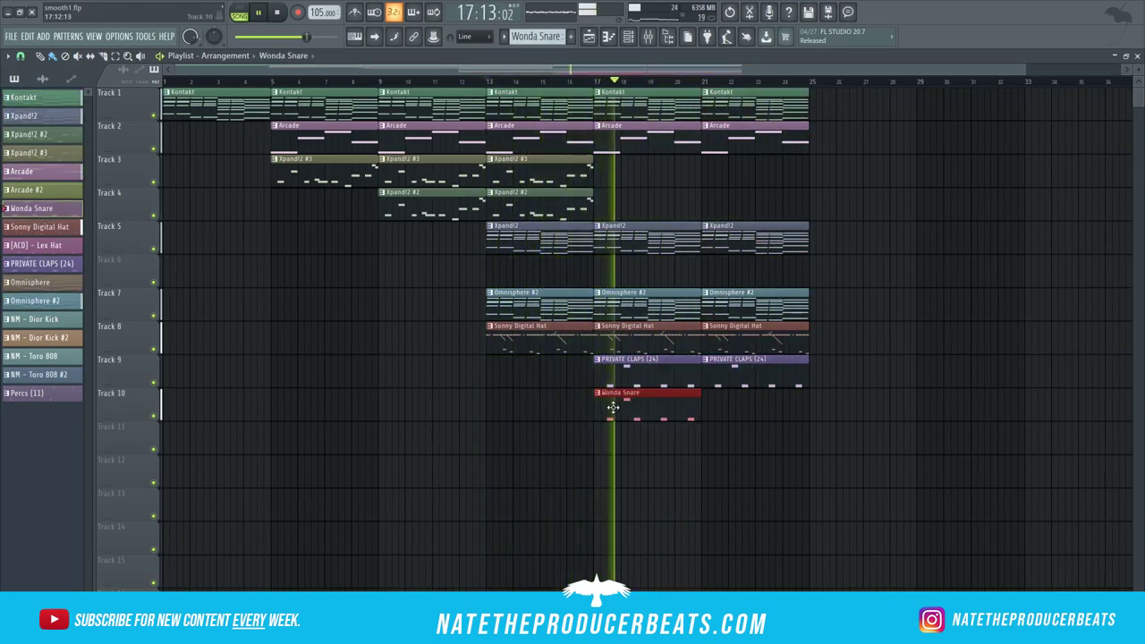
{"action": "left_click", "coordinate": [711, 417]}
{"action": "left_click_drag", "start_coordinate": [698, 412], "coordinate": [674, 412]}
{"action": "left_click_drag", "start_coordinate": [704, 416], "coordinate": [725, 432]}
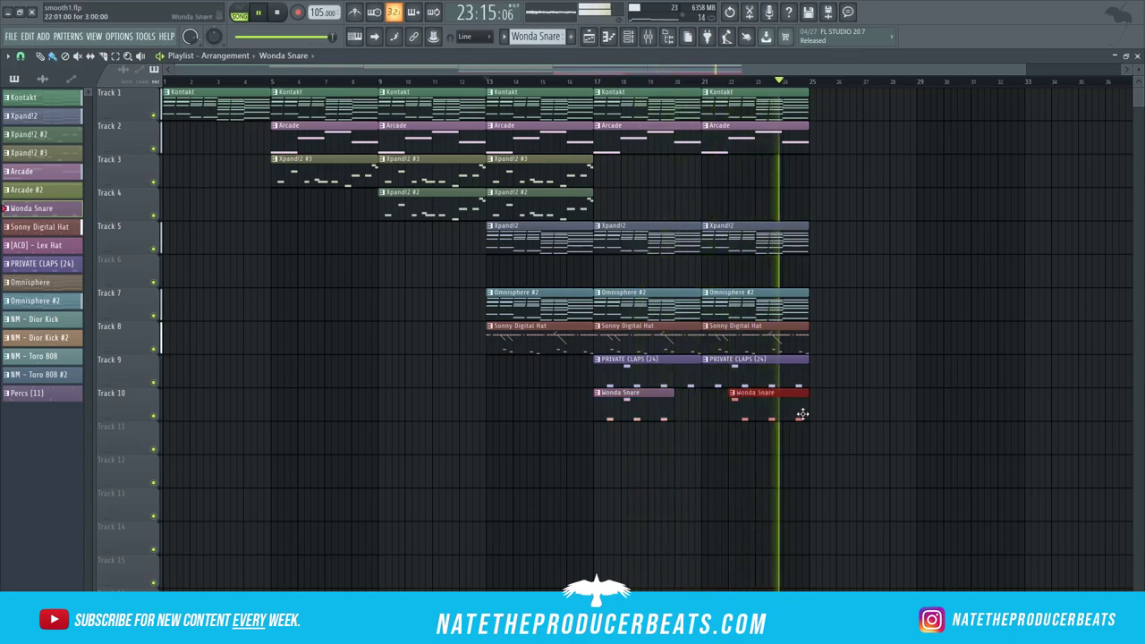
Step: Repeat the Kontakt and Arcade clips on Tracks 1 and 2 at bars 25 and 29
{"action": "left_click", "coordinate": [783, 103]}
{"action": "left_click", "coordinate": [828, 102]}
{"action": "left_click", "coordinate": [925, 103]}
{"action": "left_click", "coordinate": [782, 146]}
{"action": "left_click", "coordinate": [827, 146]}
{"action": "left_click", "coordinate": [922, 145]}
{"action": "scroll", "coordinate": [922, 146], "scroll_direction": "down", "scroll_amount": 1}
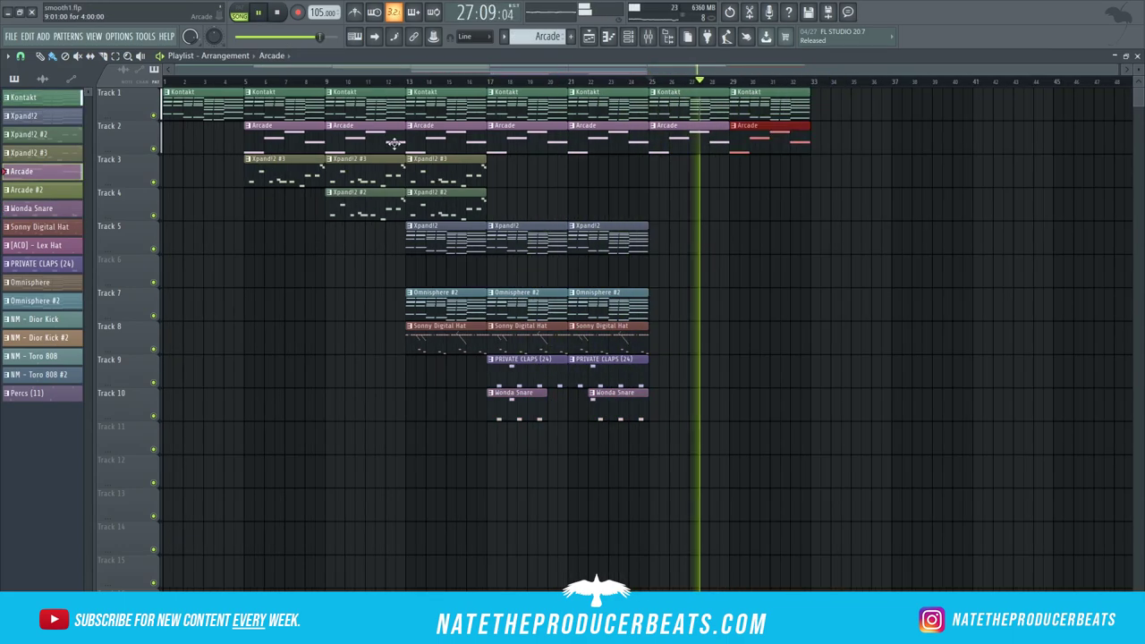
Step: Delete the Arcade clip on Track 2 at bar 29 and stack all the channel patterns across the tracks there
{"action": "right_click", "coordinate": [768, 142]}
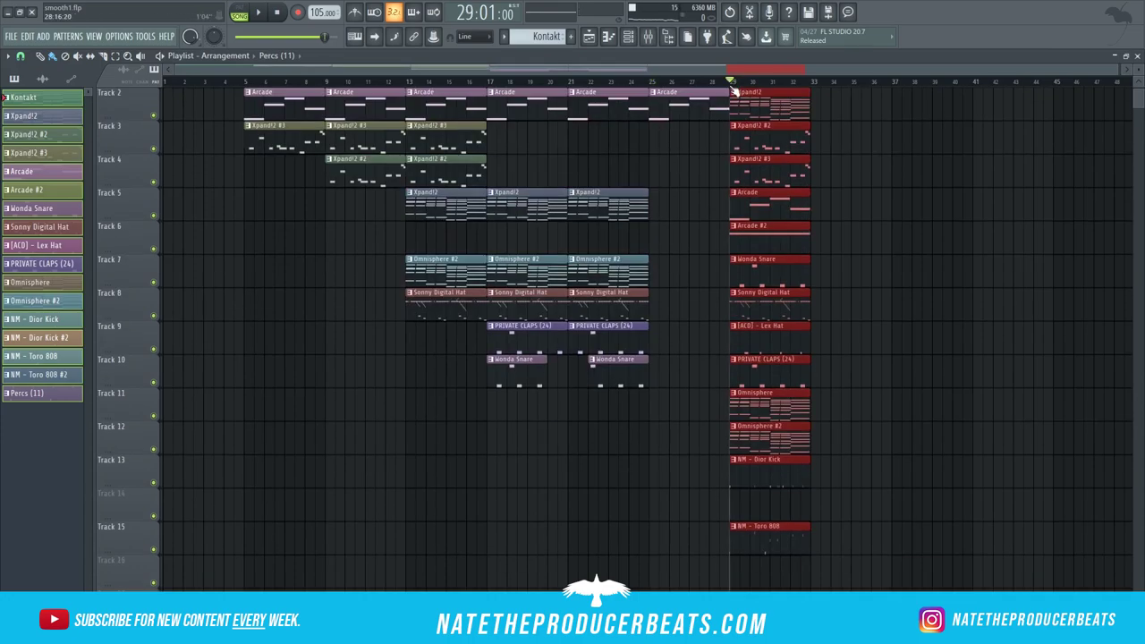
{"action": "scroll", "coordinate": [788, 252], "scroll_direction": "up", "scroll_amount": 1}
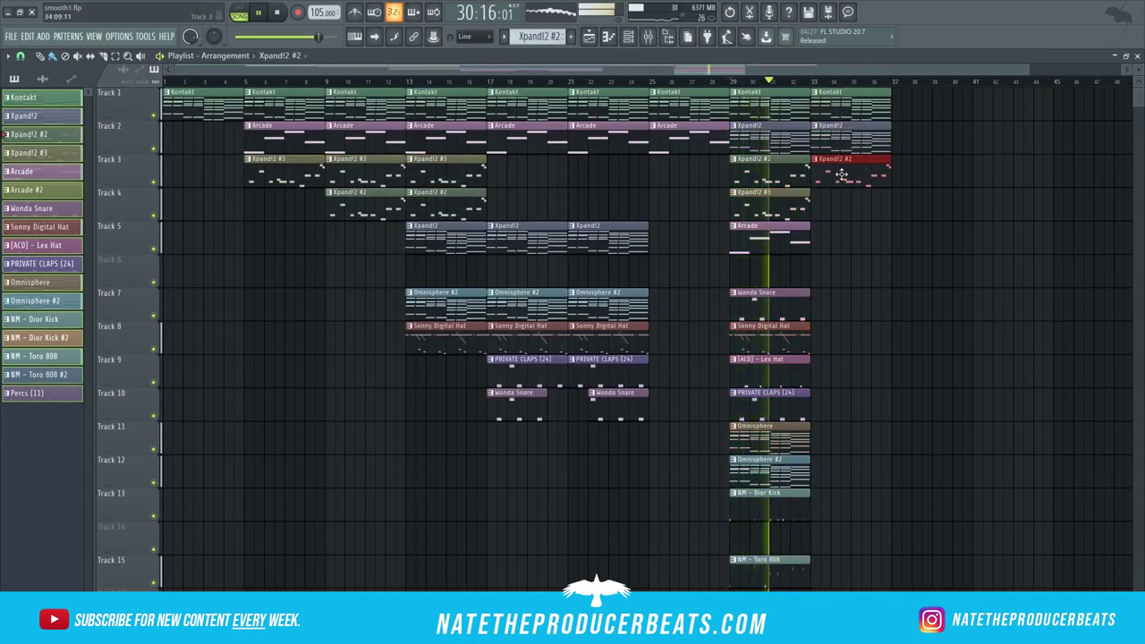
Step: Place Wonda Snare, Sonny Digital Hat, Lex Hat and PRIVATE CLAPS (24) at bar 33, plus Omnisphere on Tracks 11 and 12
{"action": "left_click", "coordinate": [814, 313]}
{"action": "left_click", "coordinate": [825, 343]}
{"action": "scroll", "coordinate": [825, 342], "scroll_direction": "down", "scroll_amount": 1}
{"action": "left_click", "coordinate": [815, 338]}
{"action": "left_click", "coordinate": [817, 370]}
{"action": "left_click", "coordinate": [819, 404]}
{"action": "left_click", "coordinate": [818, 437]}
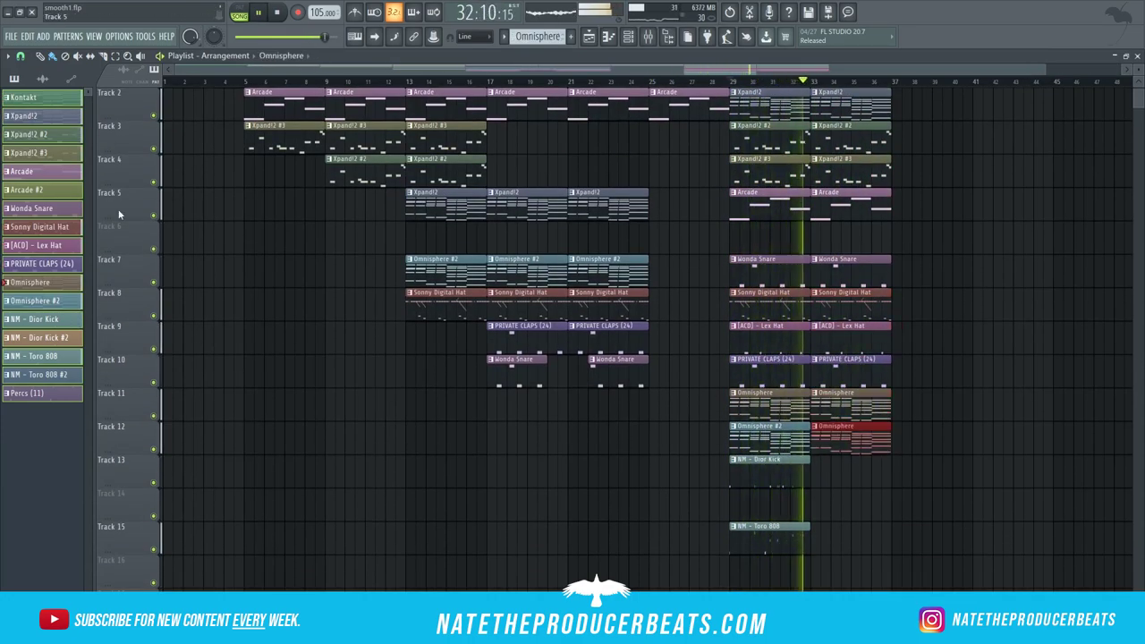
Step: Add NM - Toro 808 #2 and NM - Dior Kick #2 at bar 33, and move the whole bar 33 section to bar 37
{"action": "left_click_drag", "start_coordinate": [36, 373], "coordinate": [812, 476]}
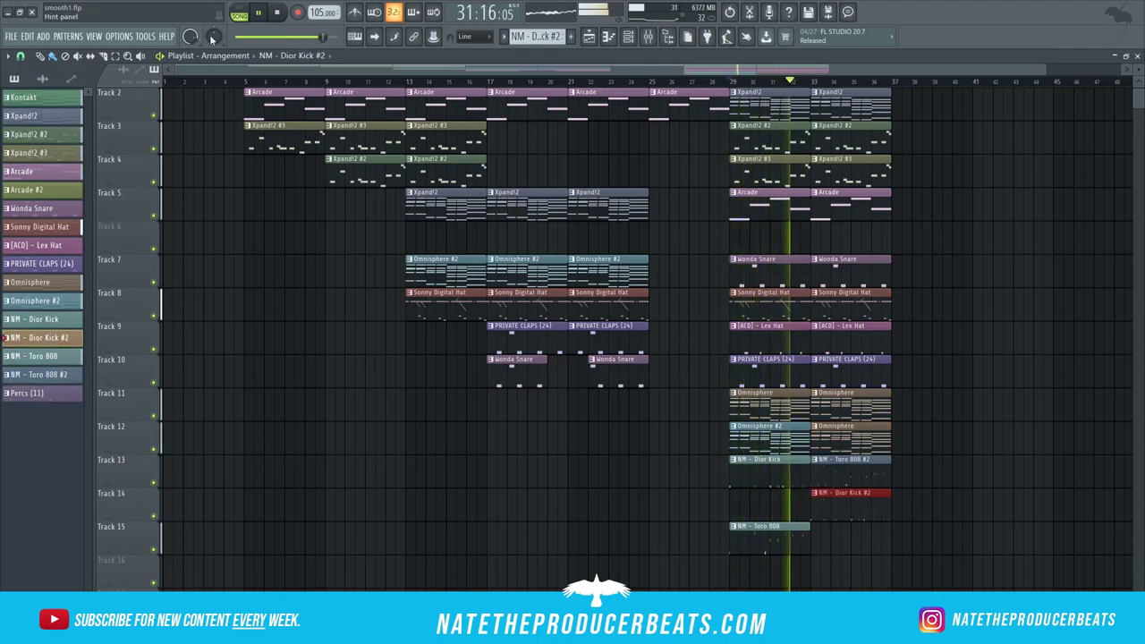
{"action": "left_click_drag", "start_coordinate": [919, 587], "coordinate": [812, 97]}
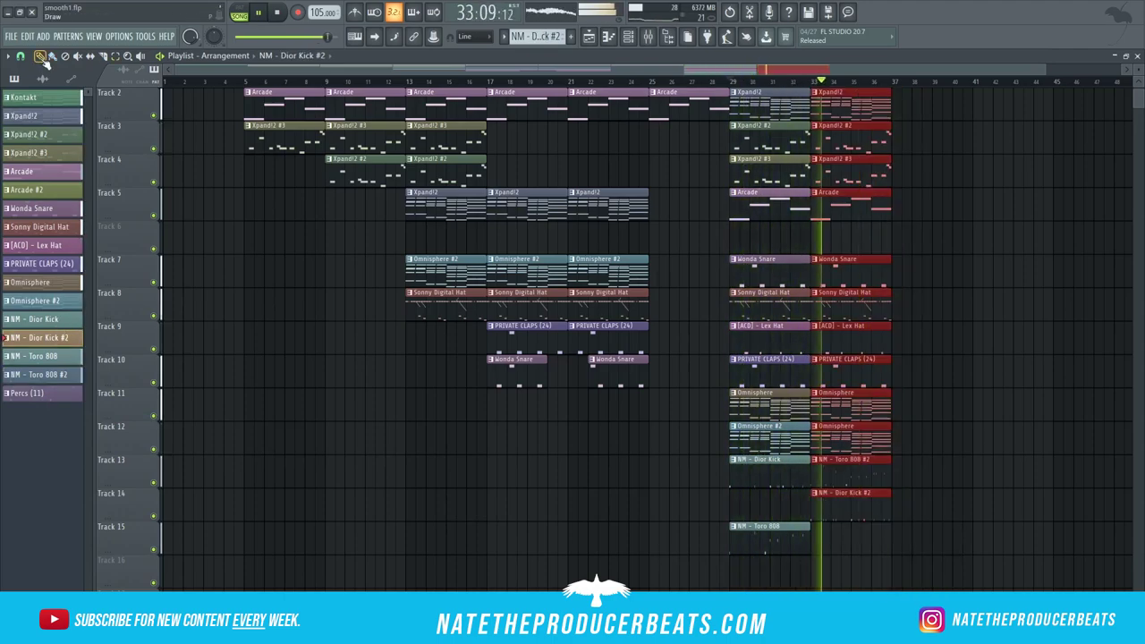
{"action": "left_click", "coordinate": [731, 82]}
{"action": "left_click", "coordinate": [938, 490], "text": "ctrl"}
{"action": "left_click_drag", "start_coordinate": [937, 557], "coordinate": [931, 103]}
Step: Repeat the Kontakt, Xpand!2, Xpand!2 #2, Xpand!2 #3 and Arcade clips from bar 29 at bar 33
{"action": "left_click", "coordinate": [828, 102]}
{"action": "left_click", "coordinate": [828, 137]}
{"action": "left_click", "coordinate": [828, 170]}
{"action": "left_click", "coordinate": [828, 204]}
{"action": "left_click", "coordinate": [828, 237]}
Step: Repeat Wonda Snare, Sonny Digital Hat, Lex Hat, PRIVATE CLAPS (24), Omnisphere and Omnisphere #2 at bar 33 on their own tracks
{"action": "left_click", "coordinate": [830, 309]}
{"action": "left_click", "coordinate": [830, 337]}
{"action": "left_click", "coordinate": [830, 370]}
{"action": "left_click", "coordinate": [840, 401]}
{"action": "left_click", "coordinate": [835, 437]}
{"action": "left_click", "coordinate": [836, 471]}
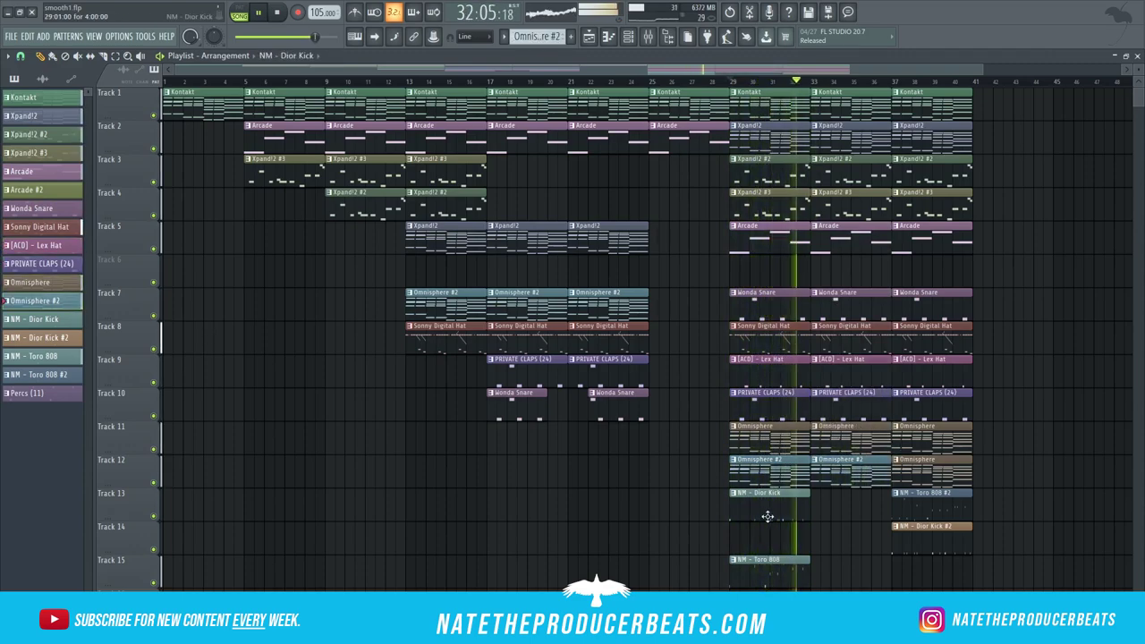
Step: Repeat NM - Dior Kick and NM - Toro 808 at bar 33, and delete the section at bar 37
{"action": "left_click", "coordinate": [835, 504]}
{"action": "left_click", "coordinate": [835, 569]}
{"action": "right_click", "coordinate": [942, 528]}
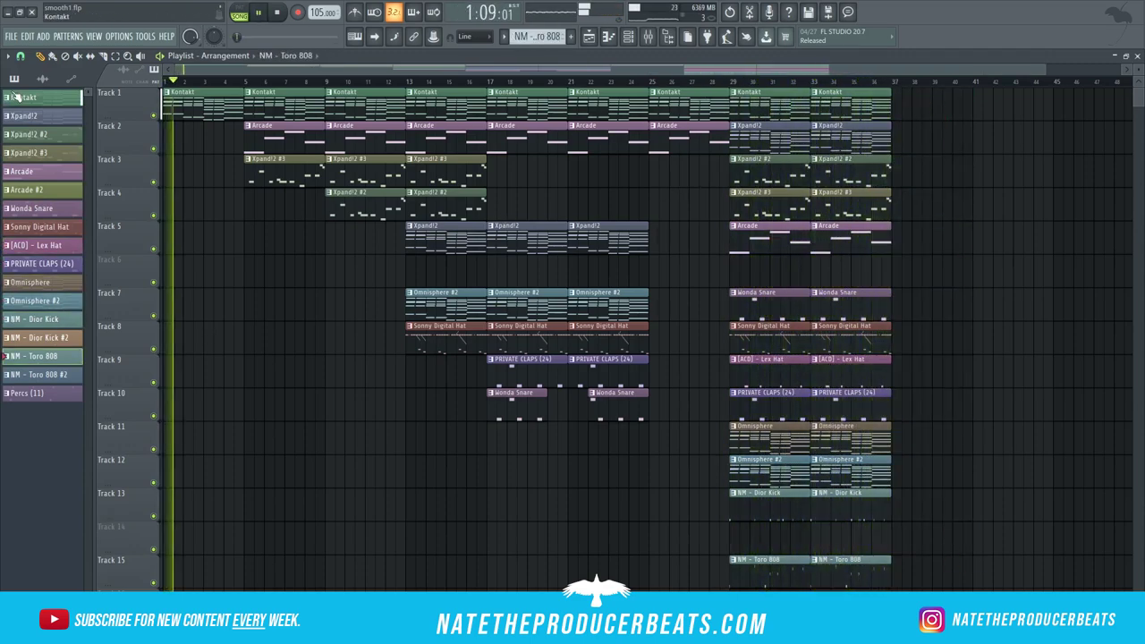
Step: Add Xpand!2 on Track 5 at bar 9, and delete the Arcade clips at bars 13 and 17
{"action": "left_click", "coordinate": [23, 115]}
{"action": "left_click", "coordinate": [330, 234]}
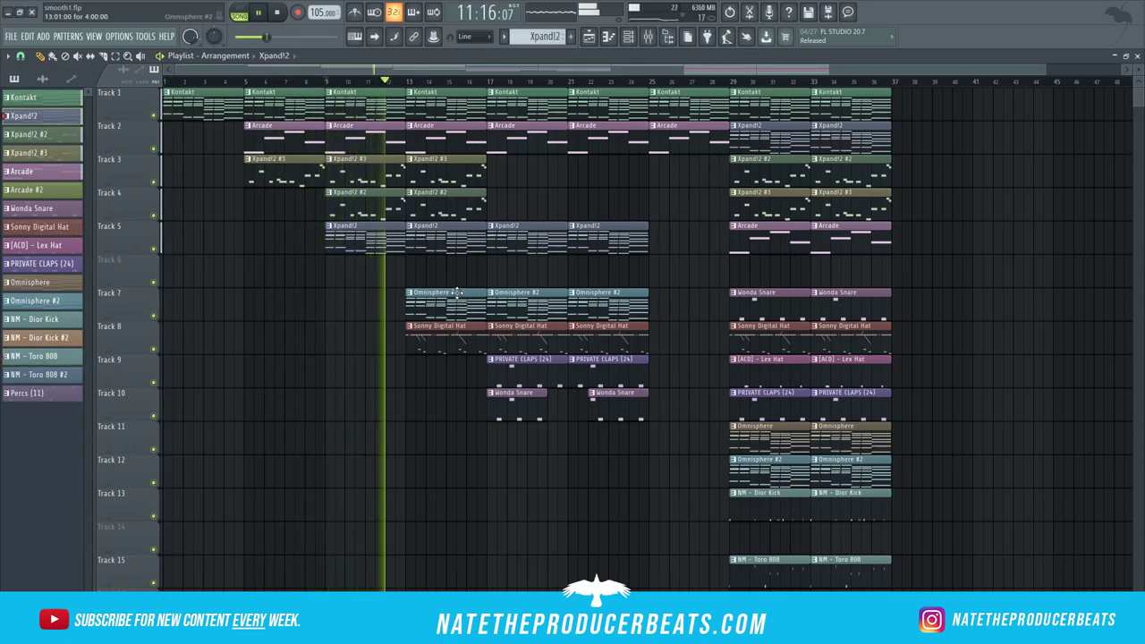
{"action": "right_click", "coordinate": [445, 140]}
{"action": "right_click", "coordinate": [527, 140]}
{"action": "left_click", "coordinate": [474, 172]}
{"action": "left_click", "coordinate": [504, 179]}
{"action": "right_click", "coordinate": [504, 179]}
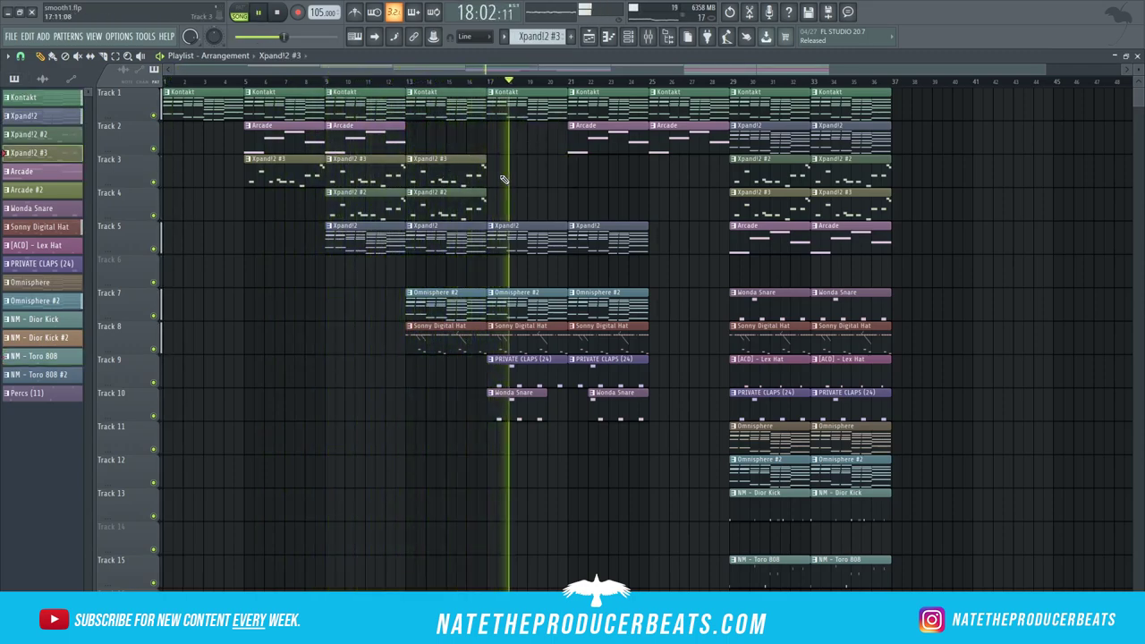
Step: Add NM - Dior Kick #2 on Track 11 at bar 21, and trim the Sonny Digital Hat clip at bar 25 to end at bar 28
{"action": "left_click", "coordinate": [36, 337]}
{"action": "left_click", "coordinate": [577, 436]}
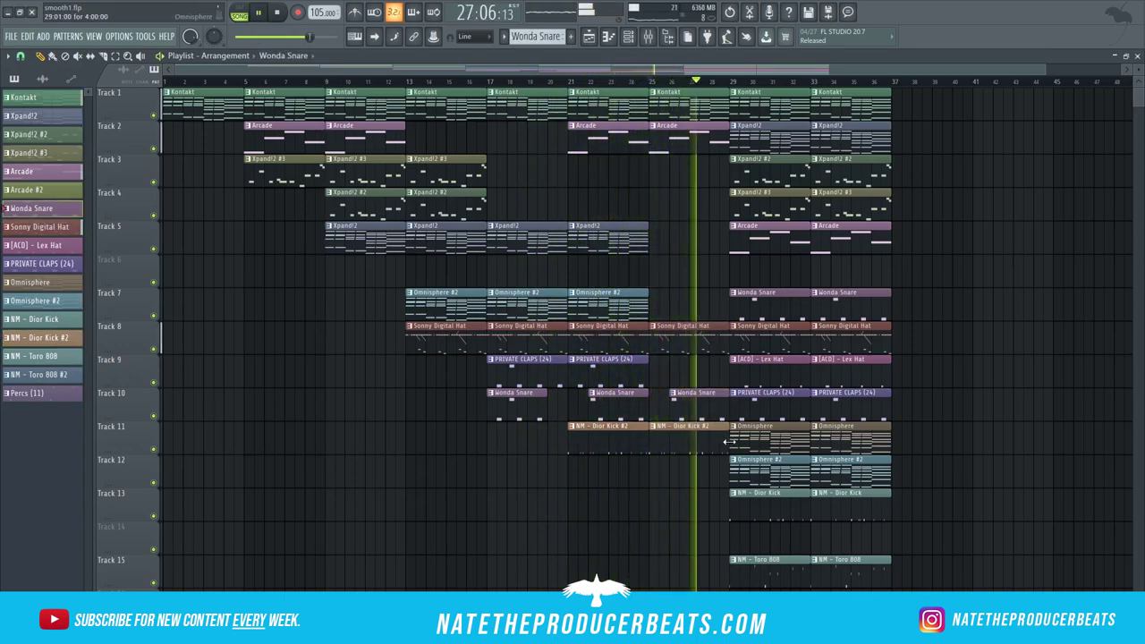
{"action": "left_click_drag", "start_coordinate": [729, 351], "coordinate": [708, 353]}
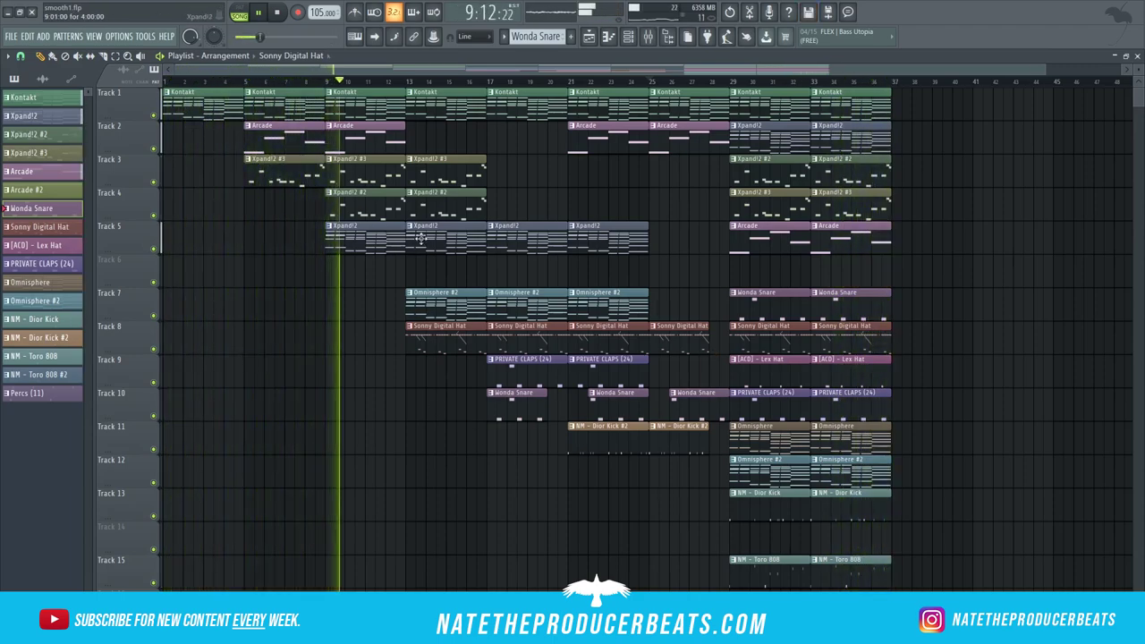
Step: Add an Omnisphere #2 clip on Track 7 at bar 9
{"action": "left_click", "coordinate": [36, 301]}
{"action": "left_click", "coordinate": [340, 304]}
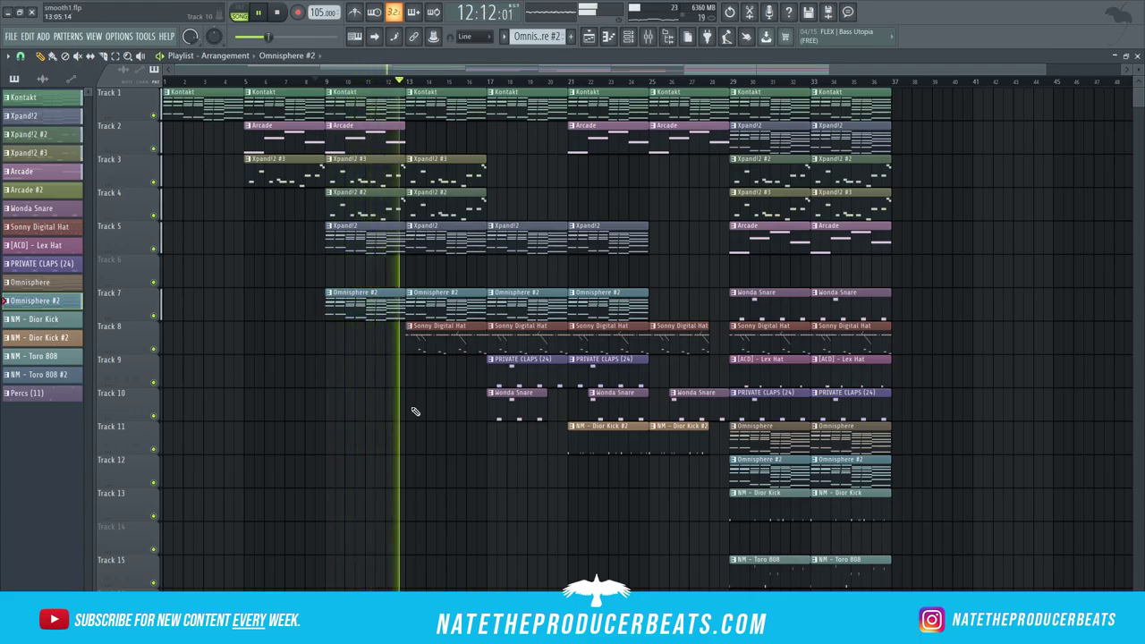